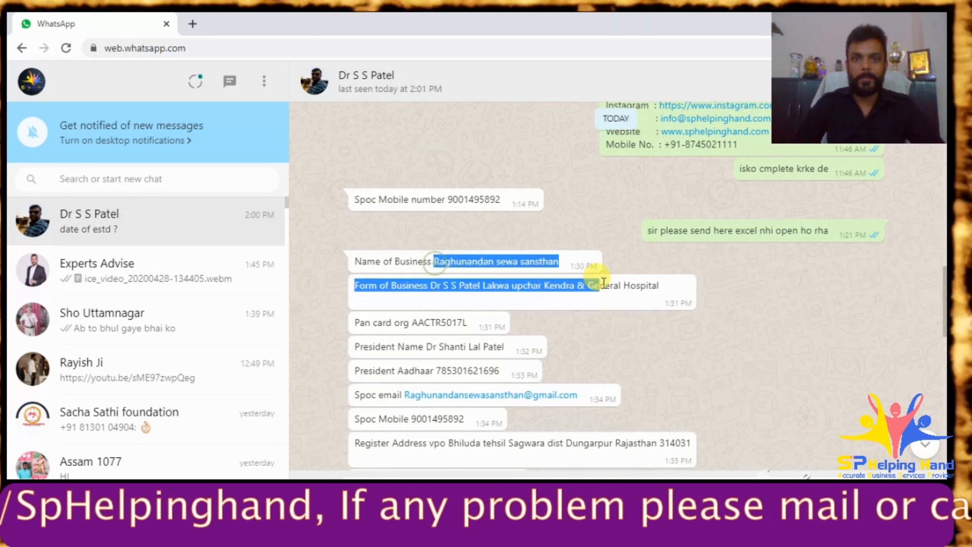
# - Go to Google in the browser from the address bar suggestion
pyautogui.click(731, 293)
pyautogui.scroll(-2, 729, 286)
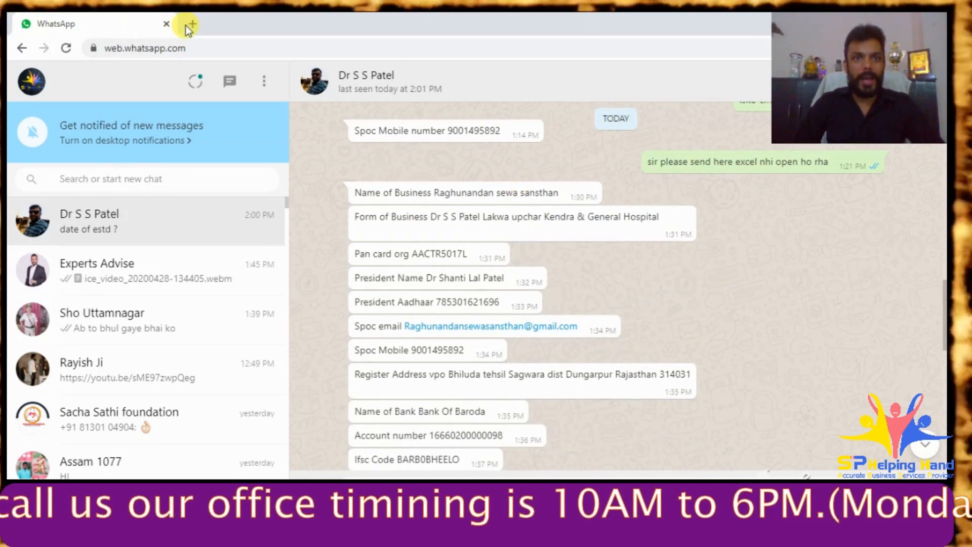
pyautogui.write('gog')
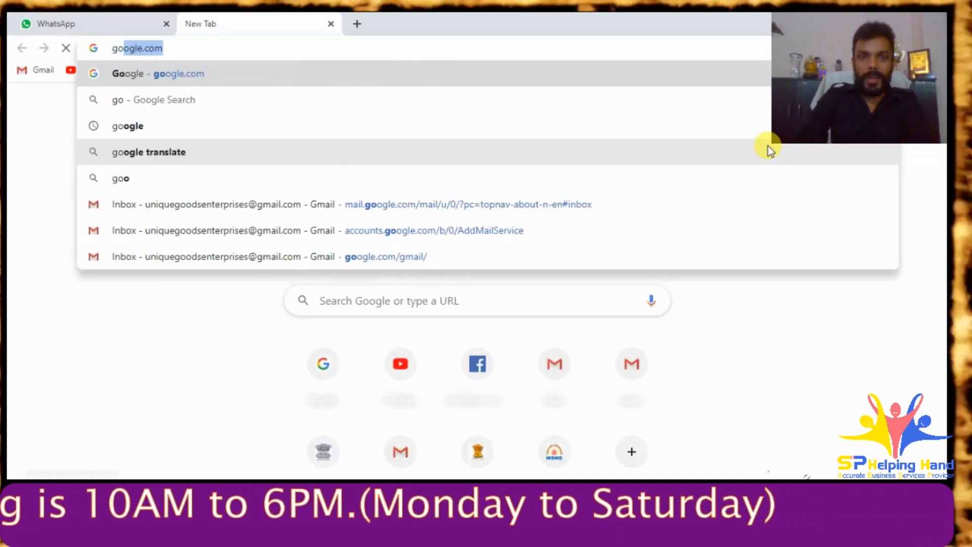
pyautogui.press('BackSpace')
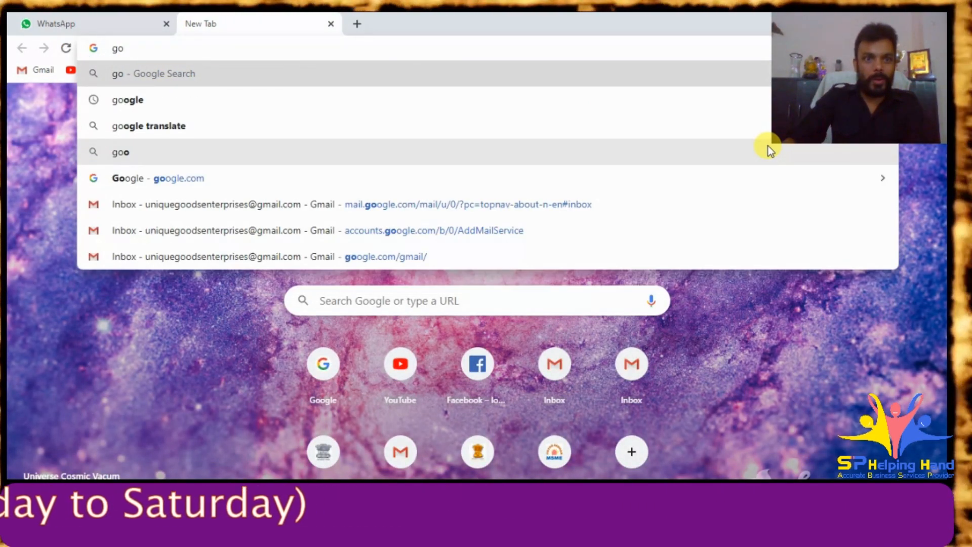
pyautogui.press('Down')
pyautogui.press('Return')
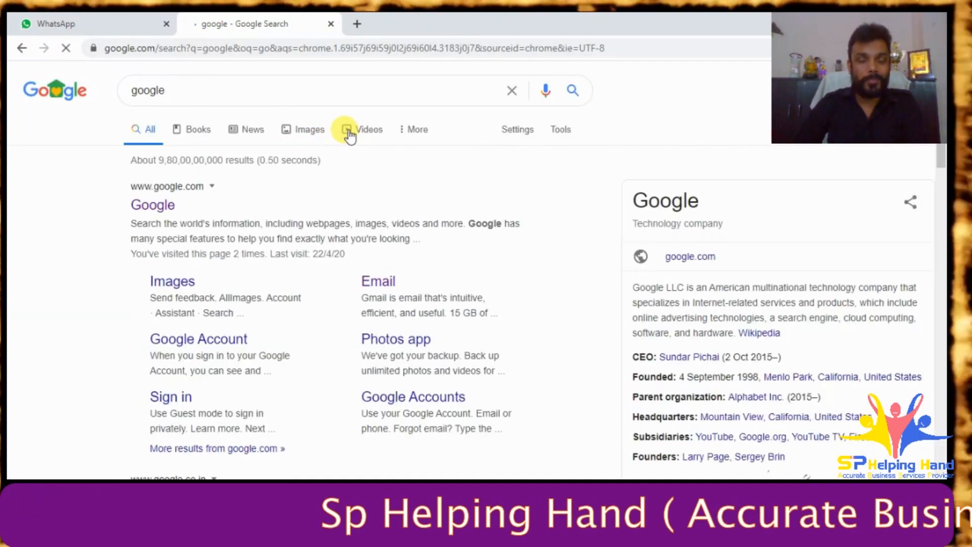
# - Search Google for 'udyog aadhar registration' and open the official udyogaadhaar.gov.in result
pyautogui.click(59, 21)
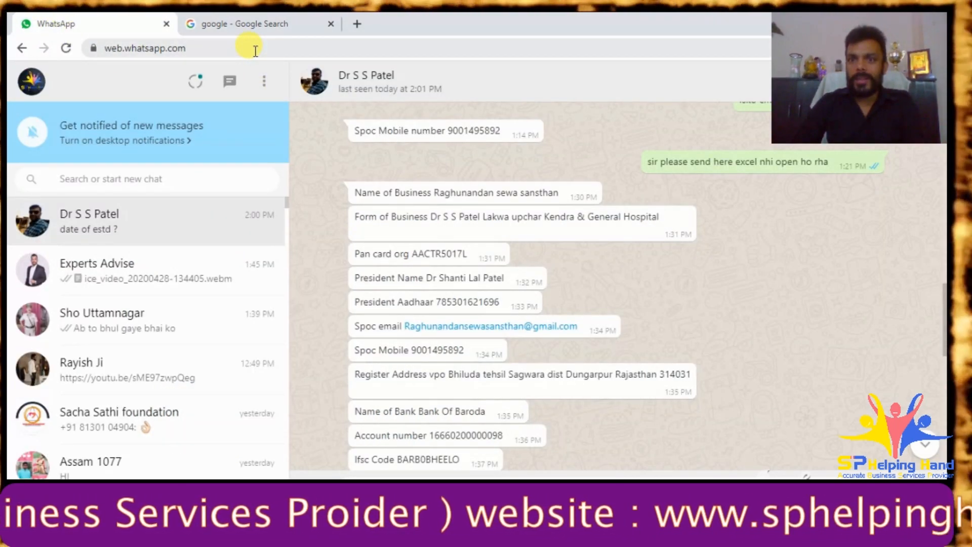
pyautogui.click(235, 20)
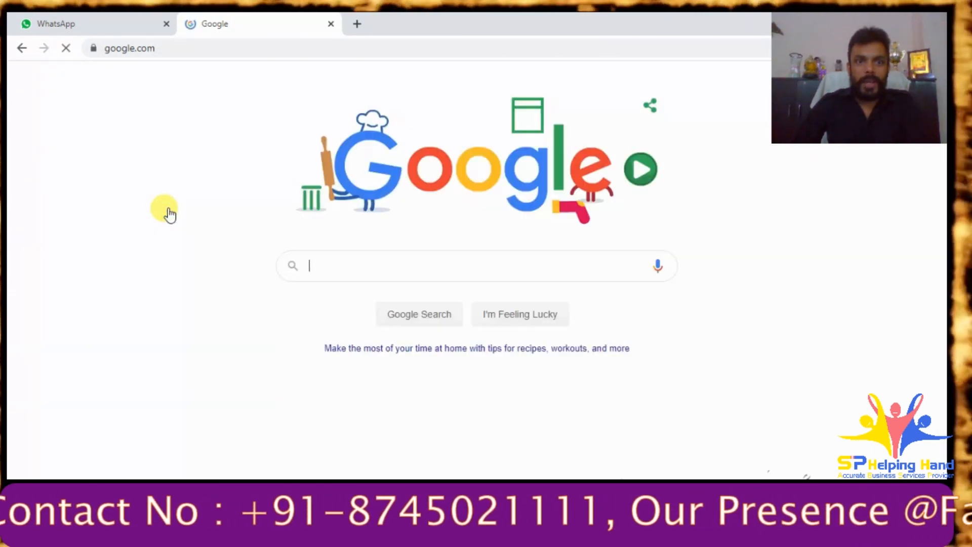
pyautogui.click(375, 272)
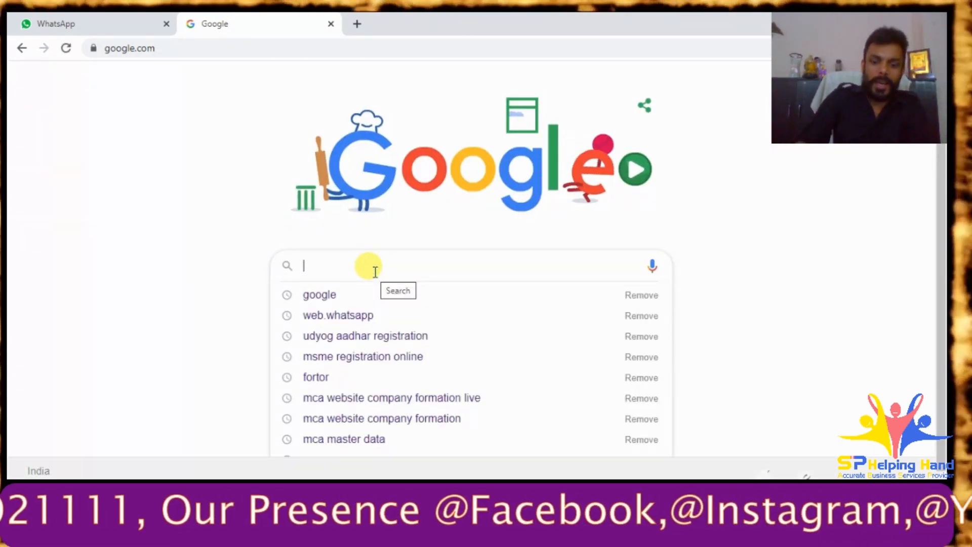
pyautogui.write('ud')
pyautogui.click(388, 294)
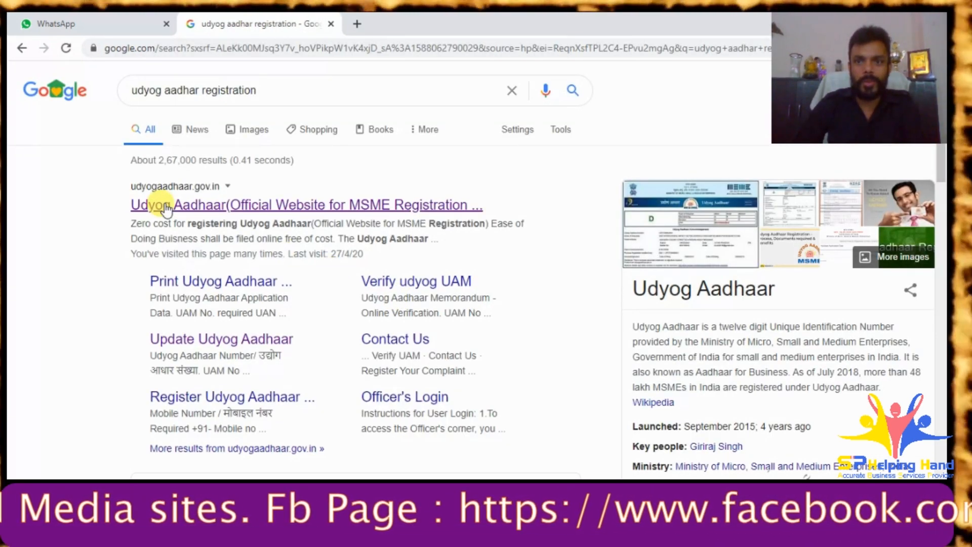
pyautogui.click(165, 205)
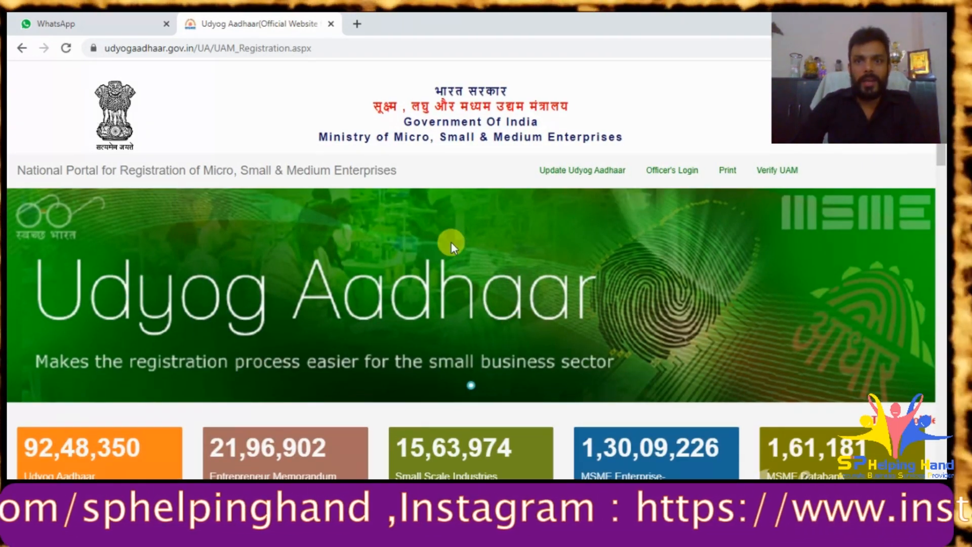
# - Paste the president's name from the client's details file into the entrepreneur name field
pyautogui.scroll(-7, 451, 241)
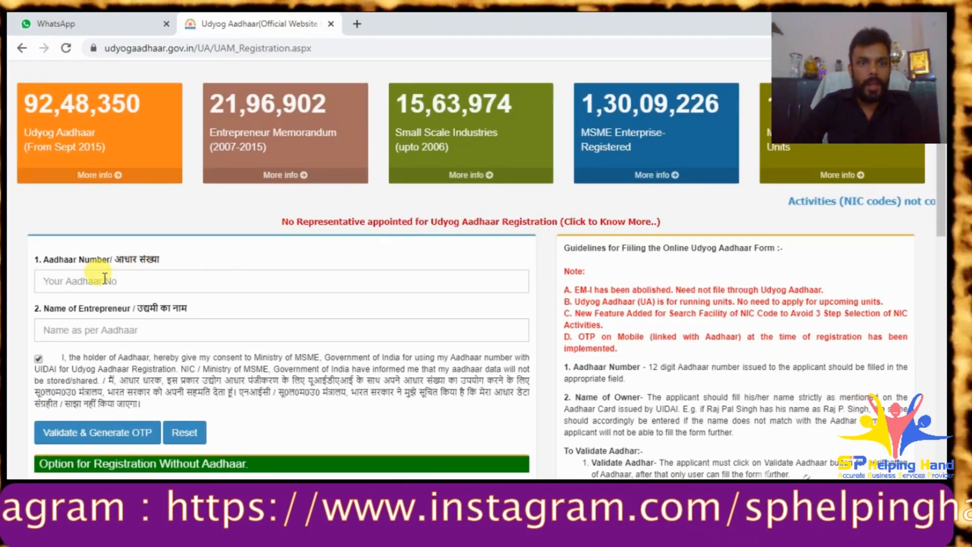
pyautogui.click(105, 279)
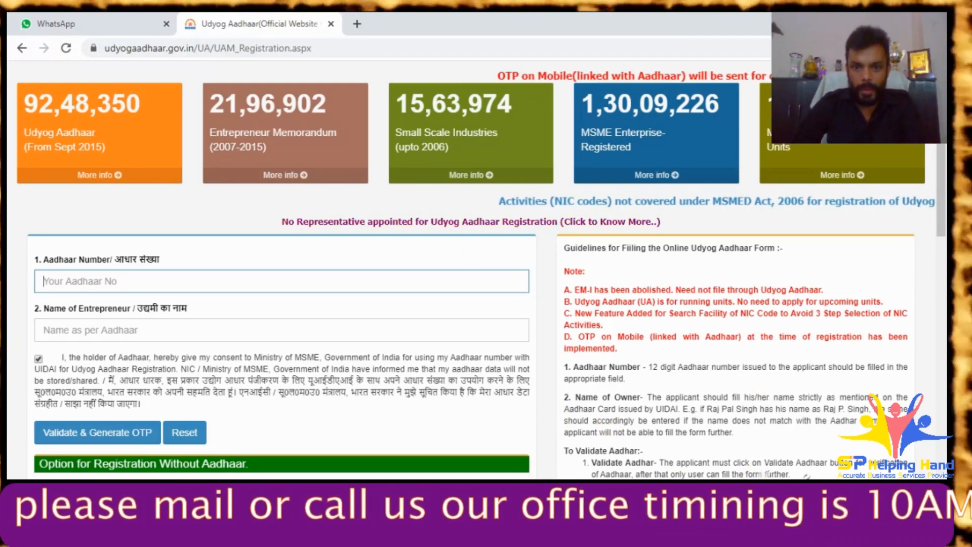
pyautogui.hotkey('alt', 'Tab')
pyautogui.click(761, 177)
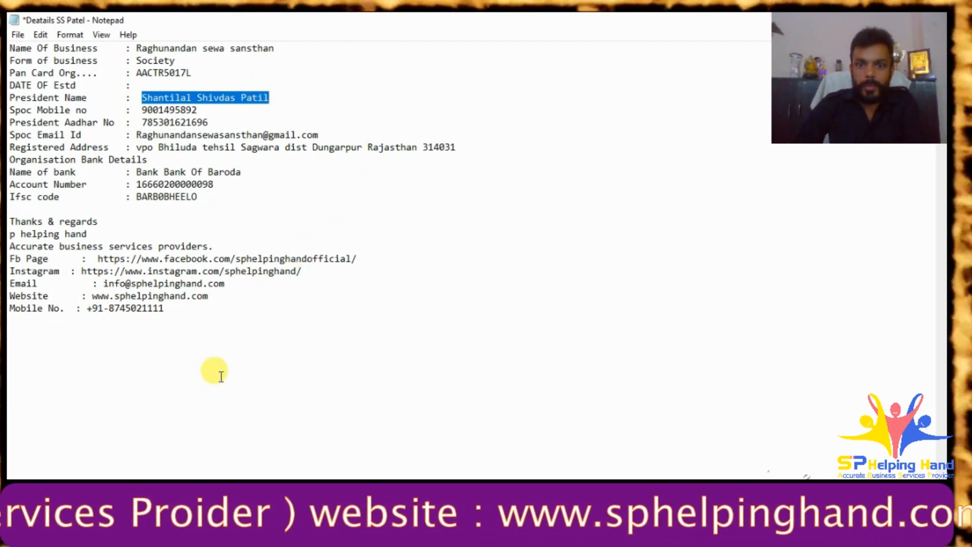
pyautogui.hotkey('alt', 'Tab')
pyautogui.click(100, 330)
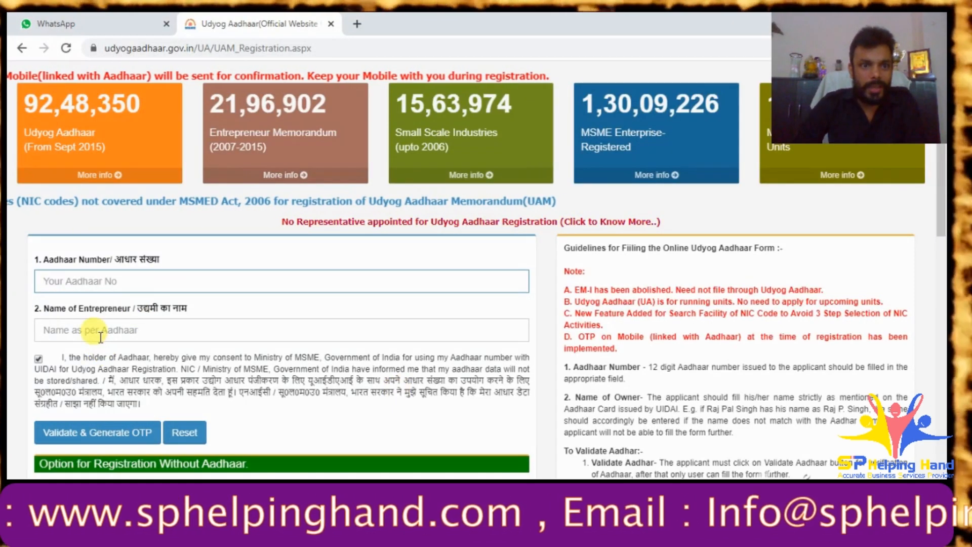
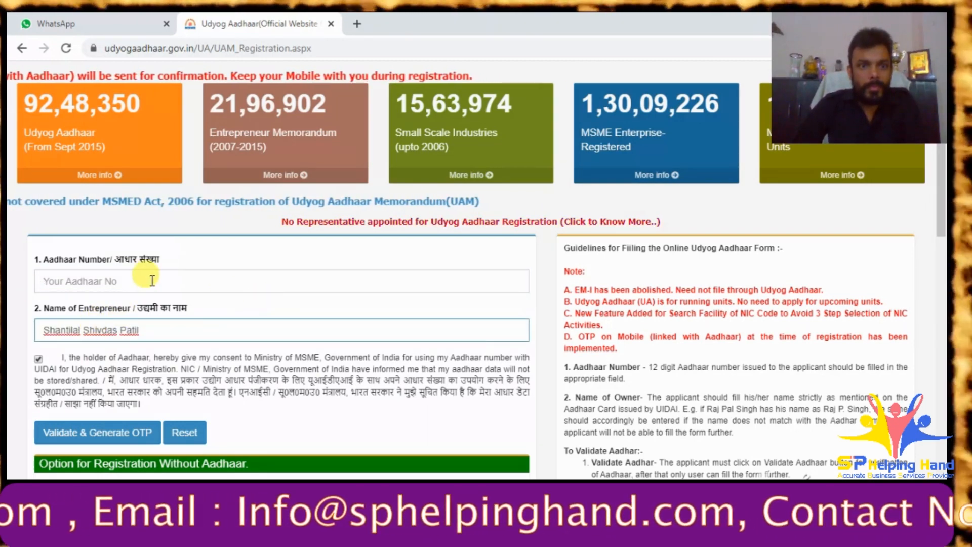
# - Paste the president's Aadhaar number into the form and request the validation OTP
pyautogui.click(128, 278)
pyautogui.hotkey('alt', 'Tab')
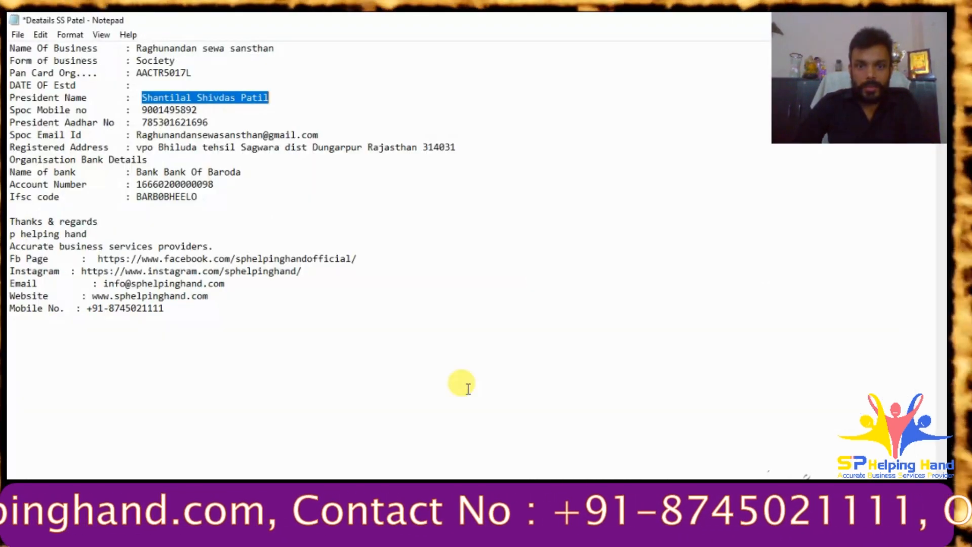
pyautogui.moveTo(142, 122); pyautogui.dragTo(208, 123)
pyautogui.hotkey('ctrl', 'c')
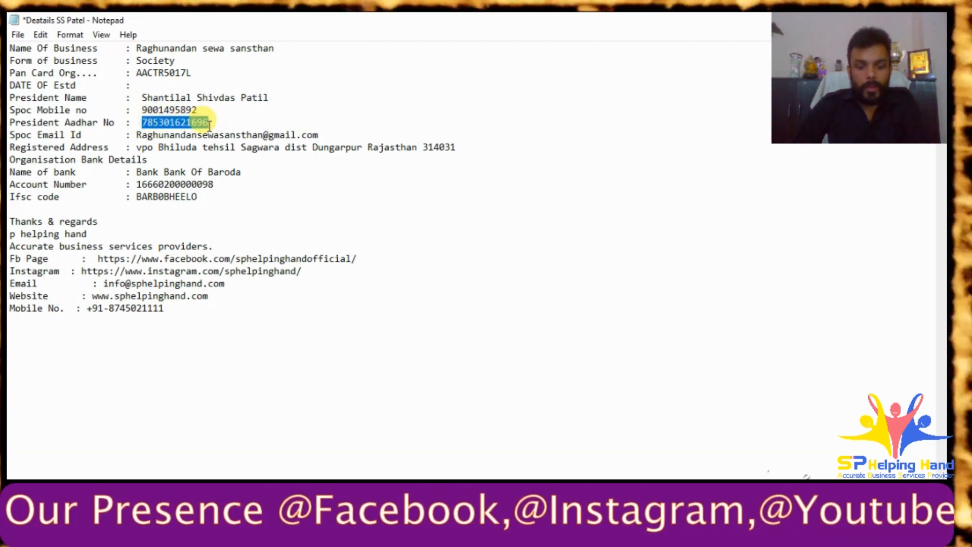
pyautogui.hotkey('alt', 'Tab')
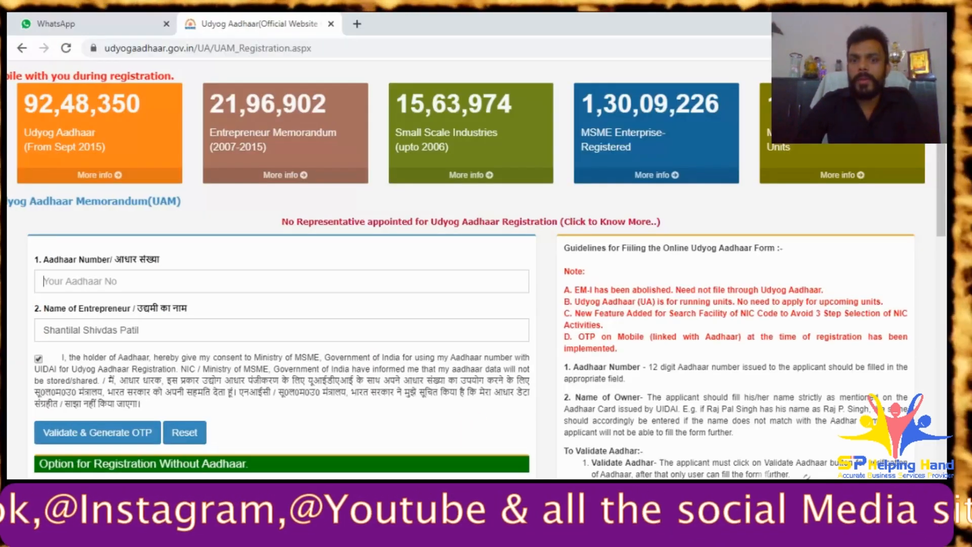
pyautogui.click(109, 280)
pyautogui.hotkey('ctrl', 'v')
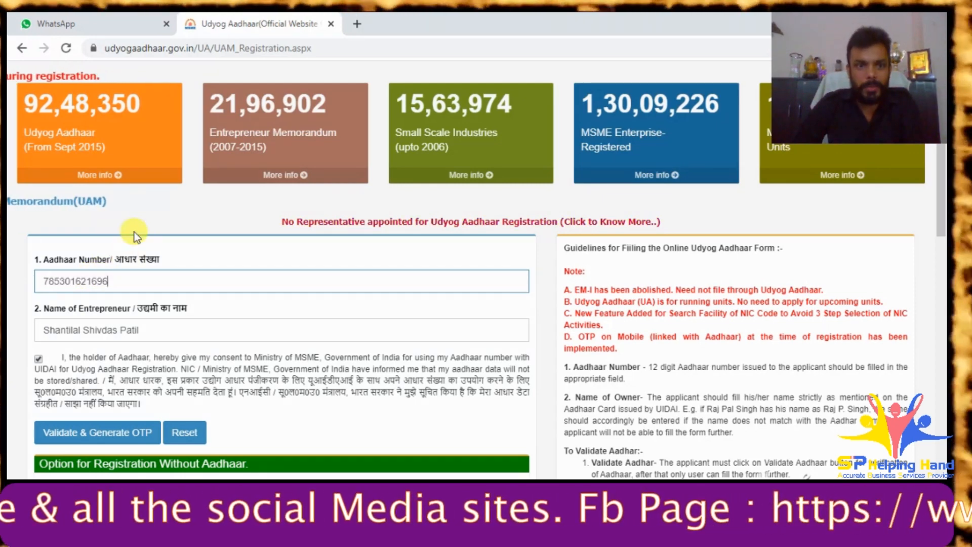
pyautogui.click(106, 432)
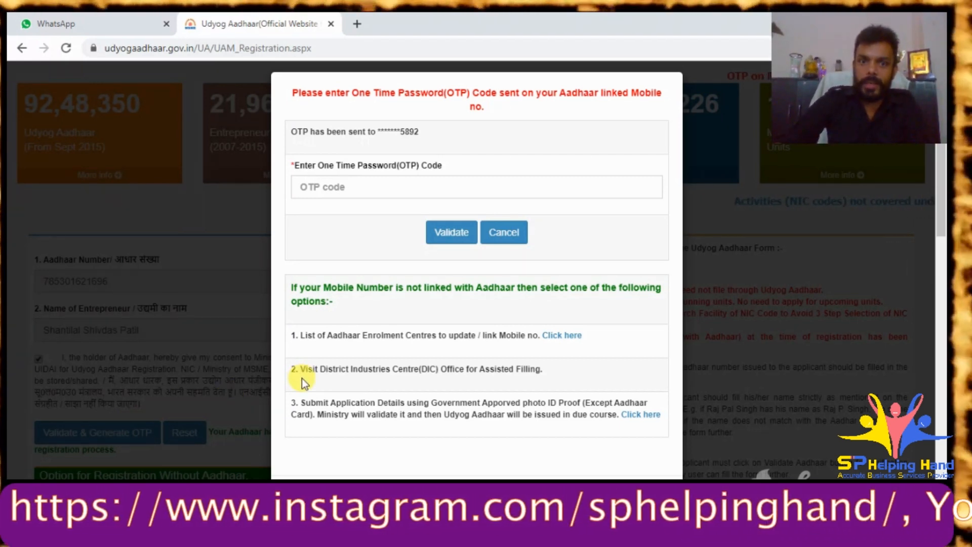
# - Send the client a screenshot of the OTP request and copy the masked mobile number's digits
pyautogui.click(66, 15)
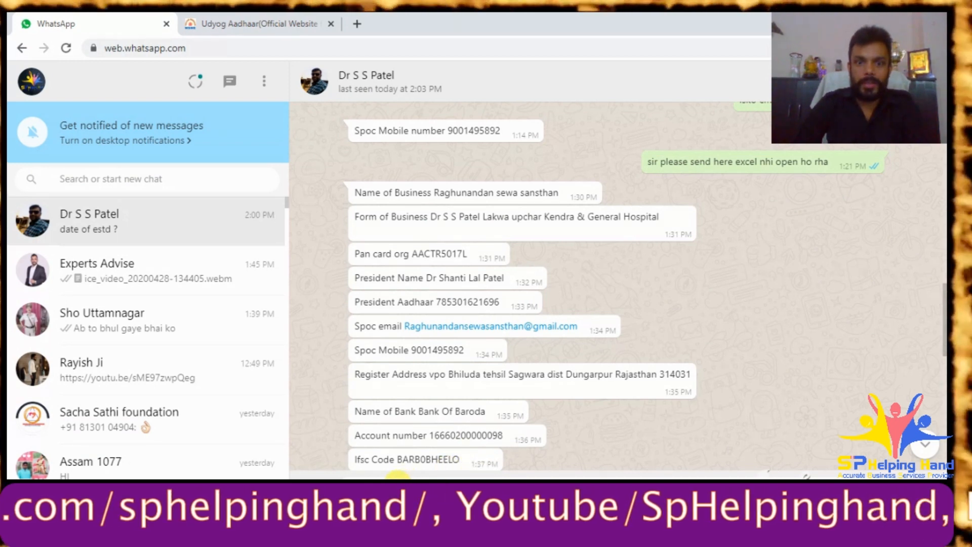
pyautogui.hotkey('ctrl', 'v')
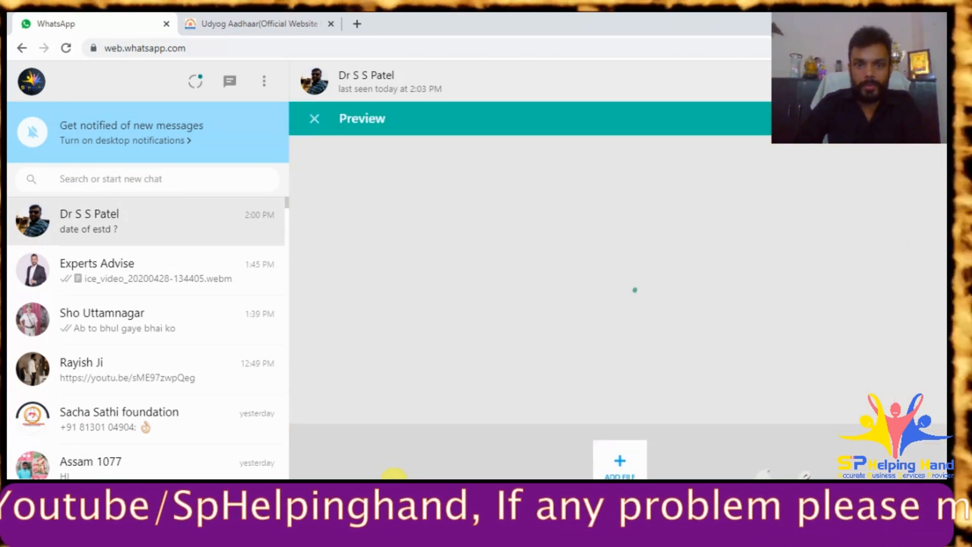
pyautogui.press('Return')
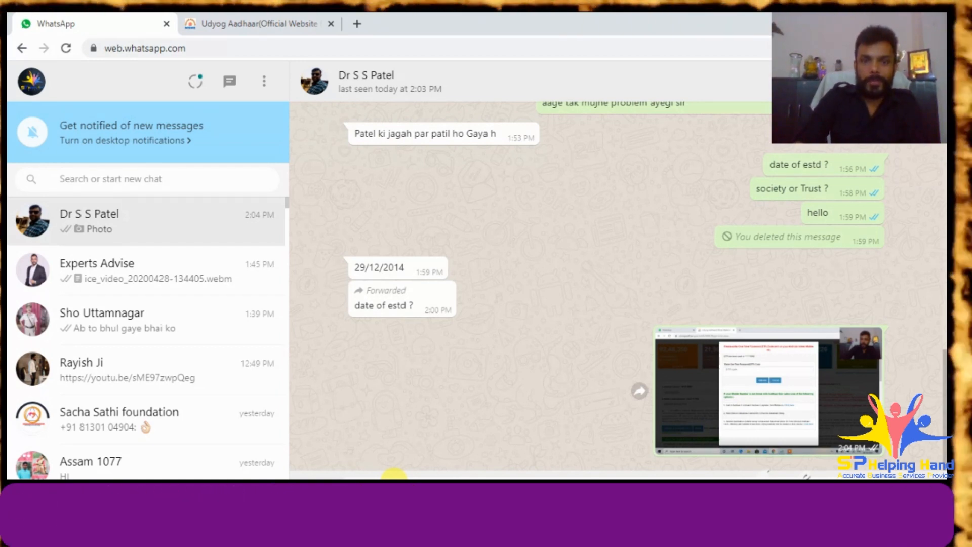
pyautogui.click(254, 24)
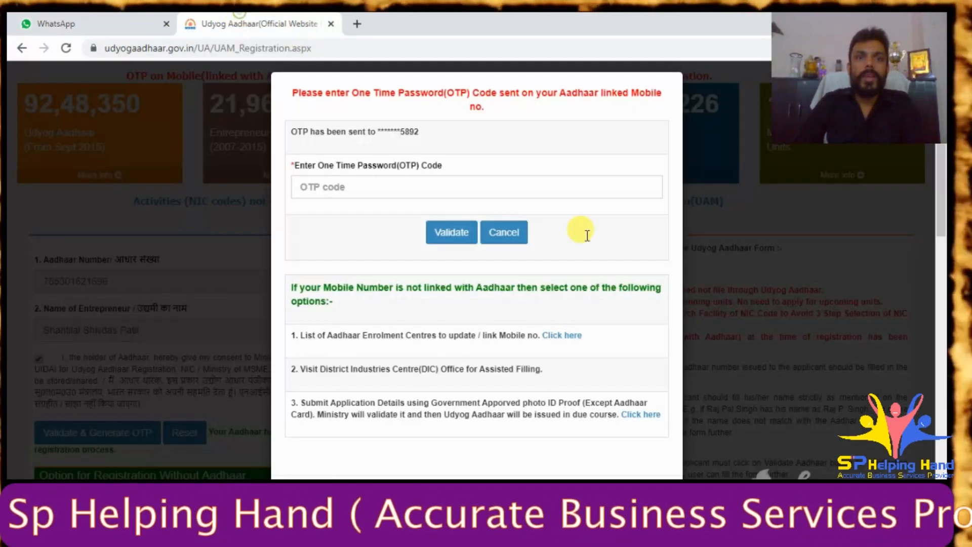
pyautogui.moveTo(420, 131); pyautogui.dragTo(402, 133)
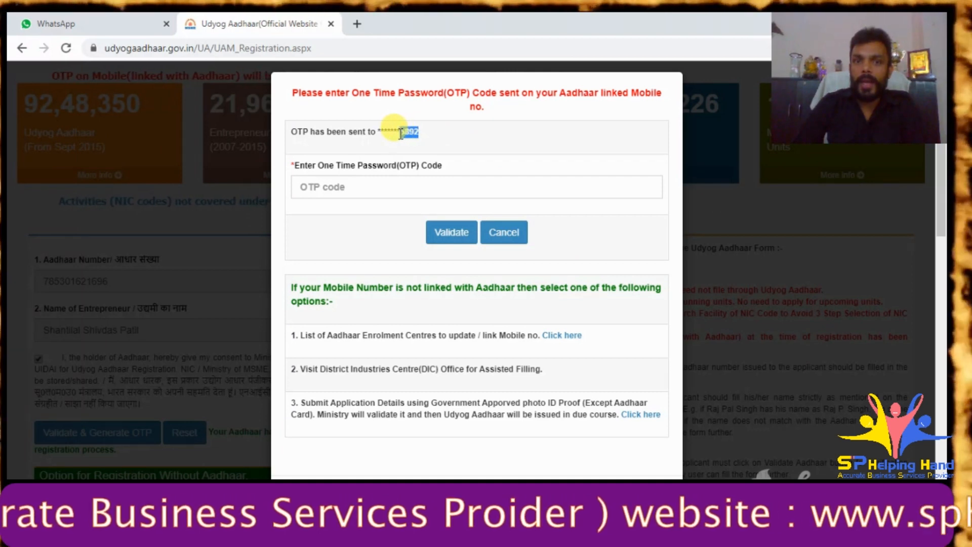
pyautogui.rightClick(405, 133)
pyautogui.click(426, 144)
pyautogui.click(86, 20)
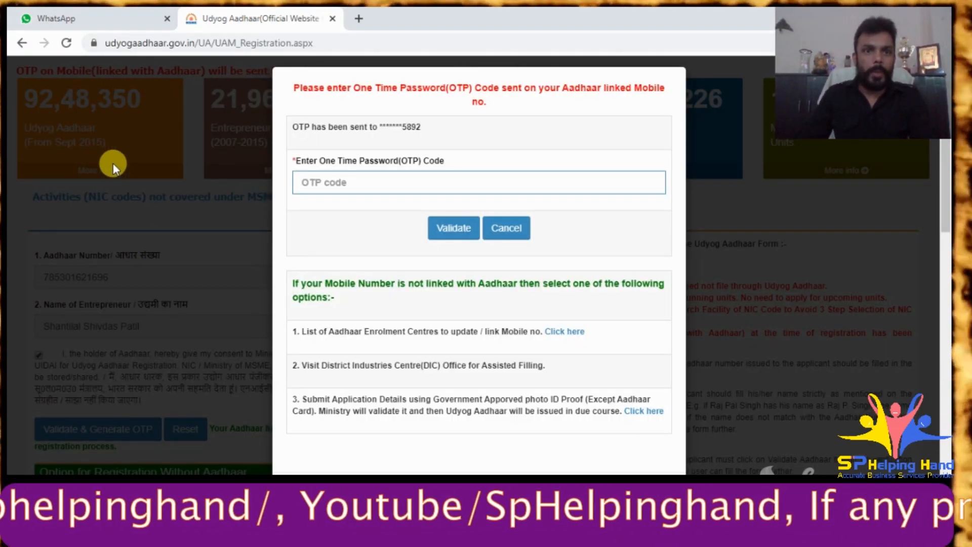
# - Paste the OTP the client sent into the One Time Password field and validate the Aadhaar
pyautogui.click(100, 15)
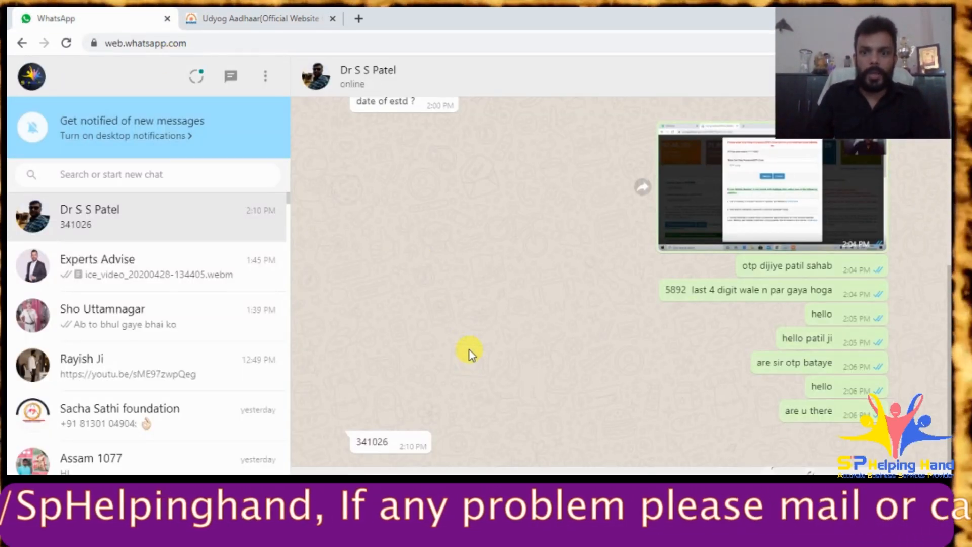
pyautogui.moveTo(392, 442); pyautogui.dragTo(354, 443)
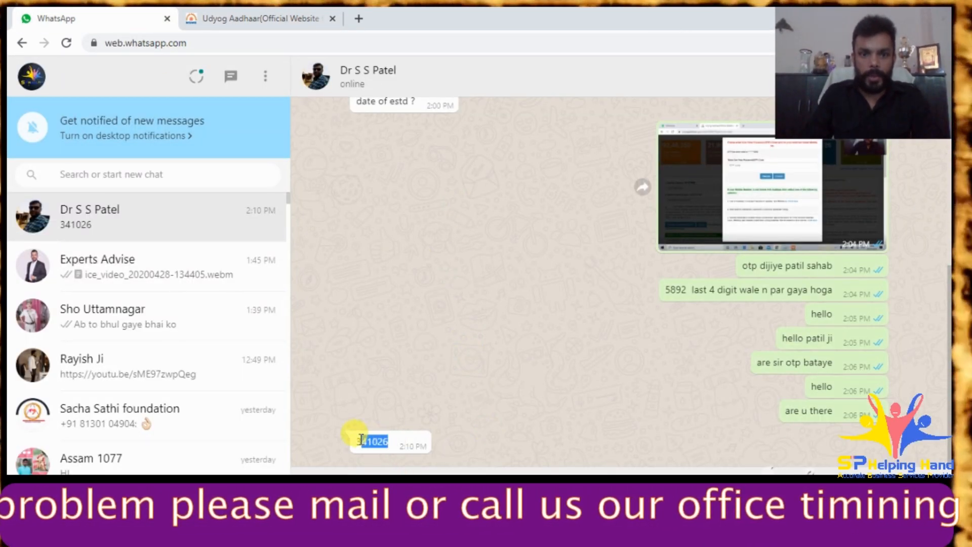
pyautogui.rightClick(356, 444)
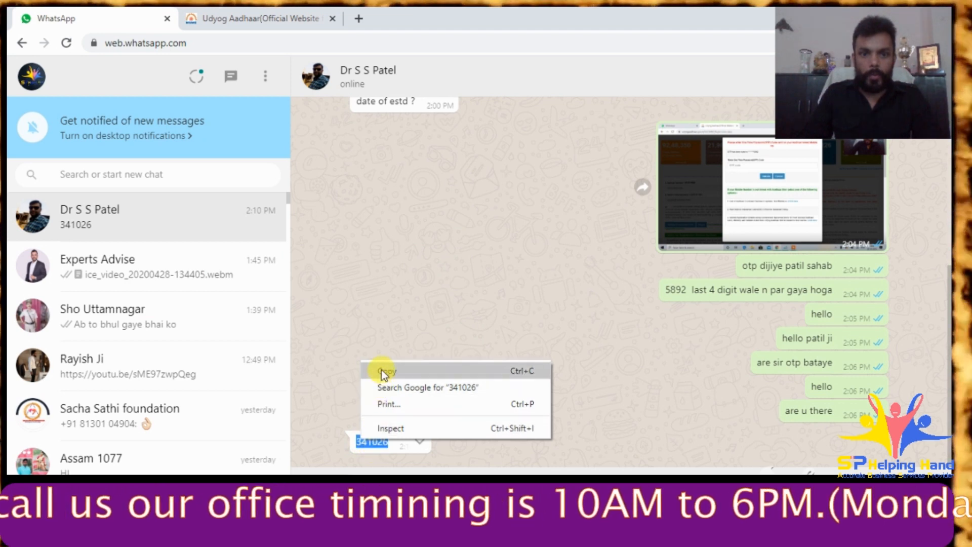
pyautogui.click(382, 370)
pyautogui.click(191, 13)
pyautogui.click(317, 183)
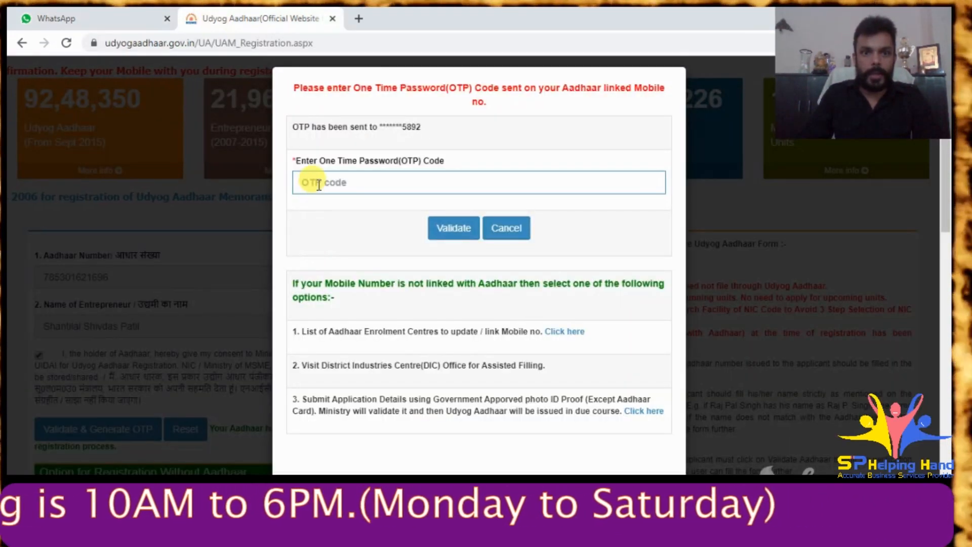
pyautogui.hotkey('ctrl', 'v')
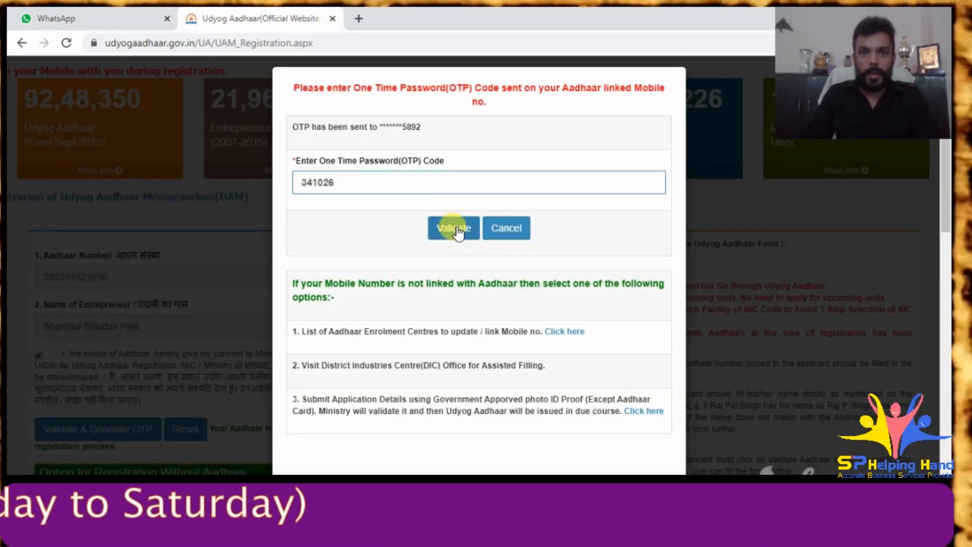
pyautogui.click(453, 229)
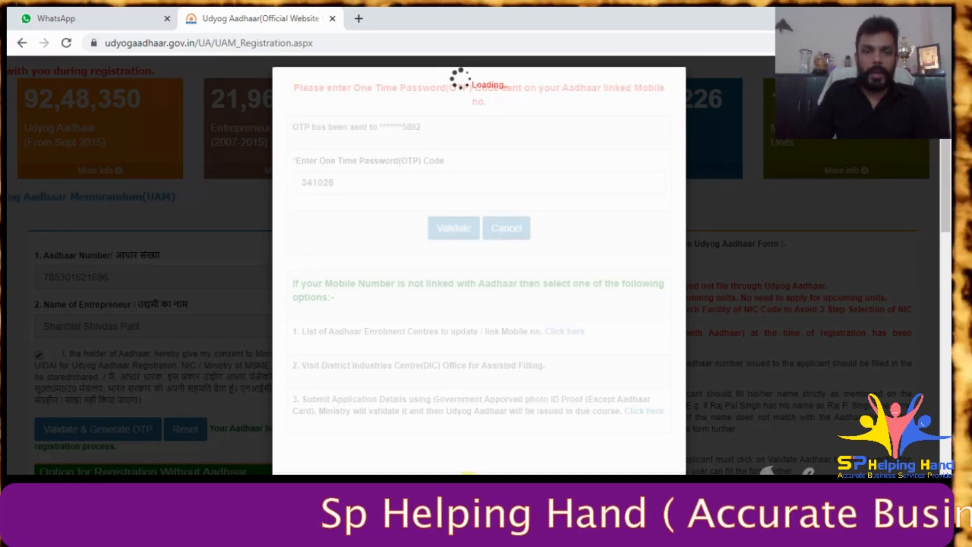
pyautogui.scroll(-5, 287, 358)
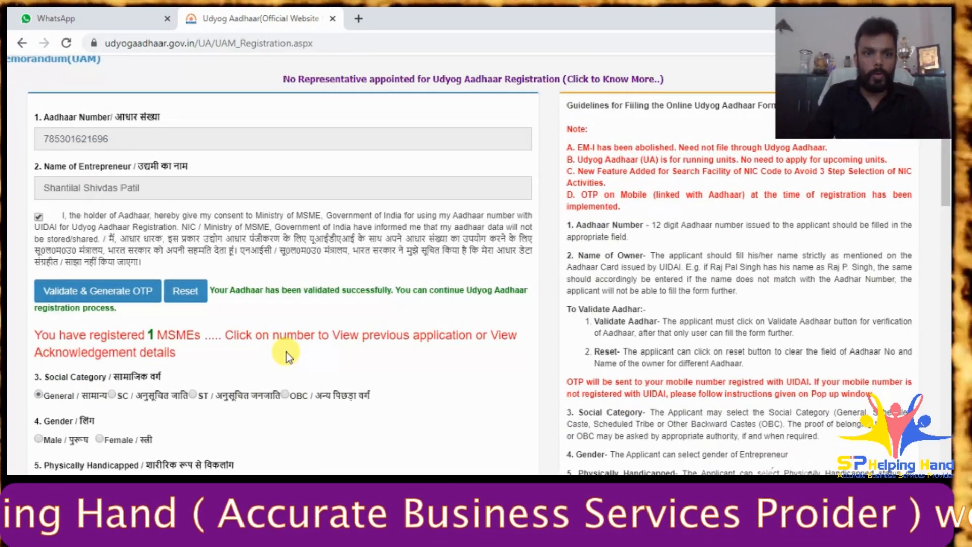
# - Open the previously registered MSME's Udyog Aadhaar Registration Certificate and review its official address
pyautogui.scroll(-1, 287, 358)
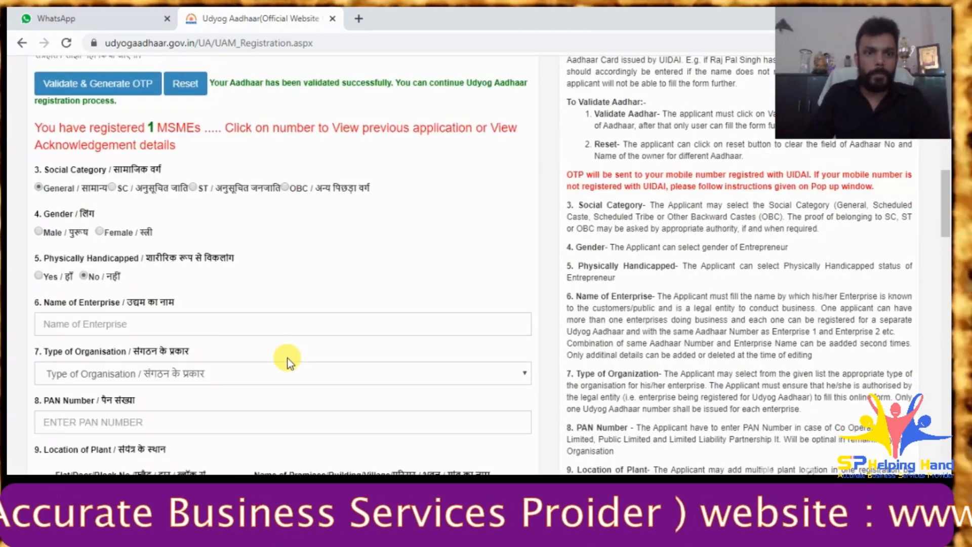
pyautogui.click(154, 133)
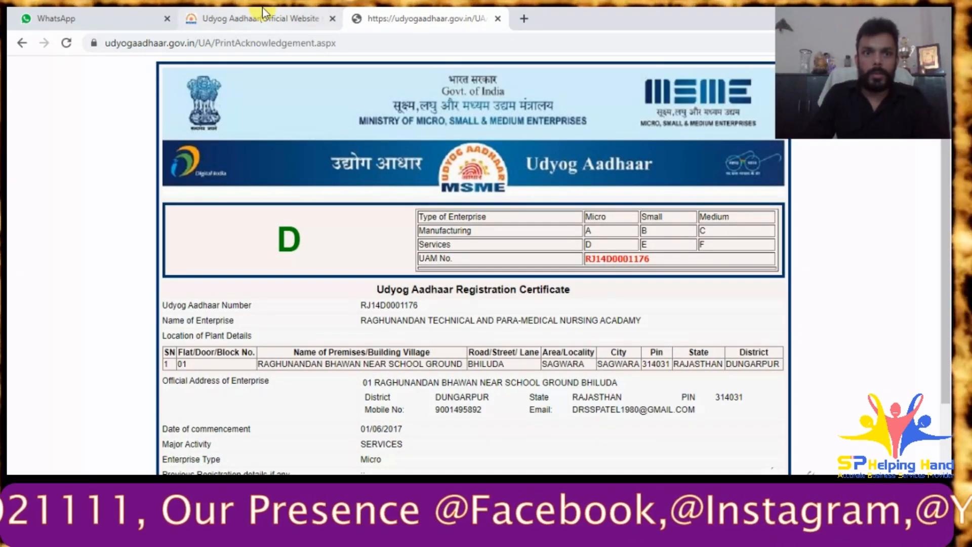
pyautogui.click(200, 13)
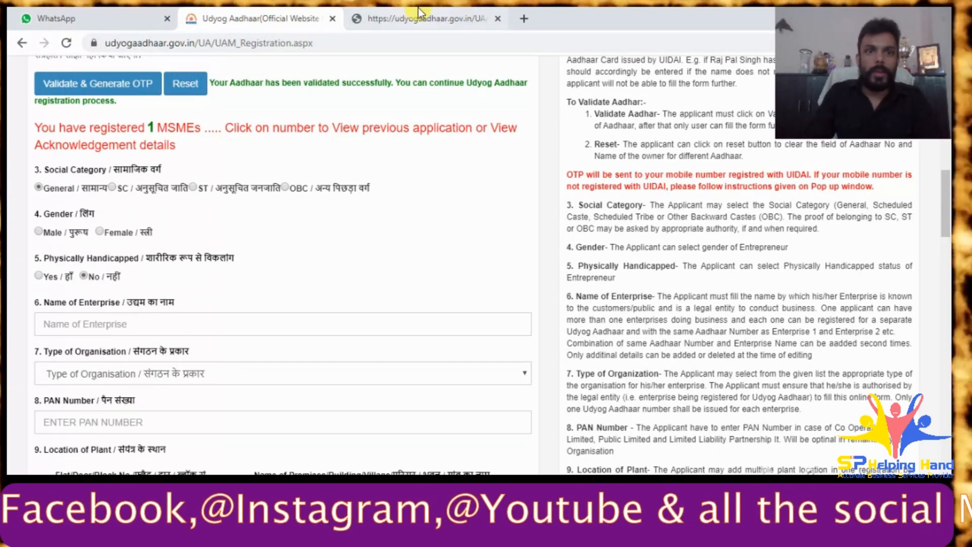
pyautogui.click(418, 12)
pyautogui.scroll(-3, 539, 315)
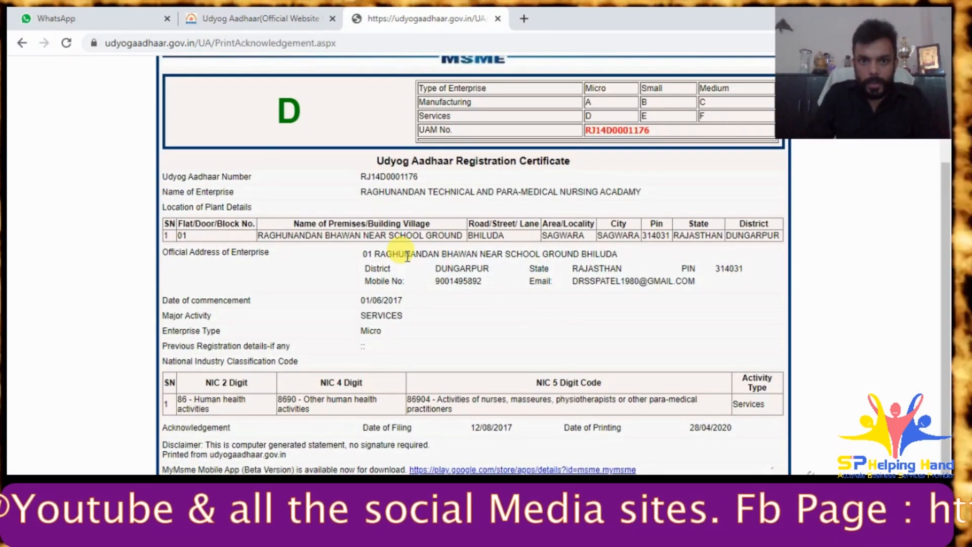
pyautogui.moveTo(379, 253); pyautogui.dragTo(609, 257)
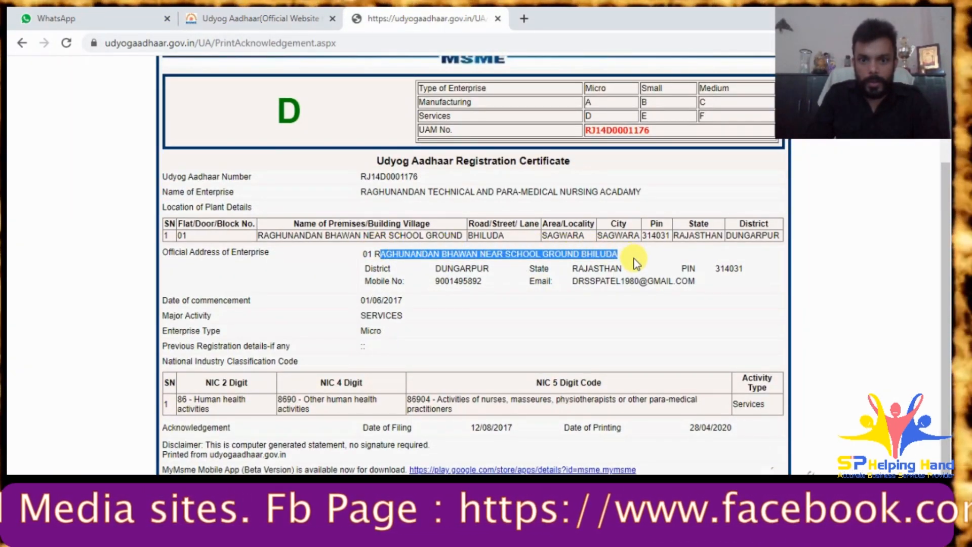
pyautogui.click(606, 338)
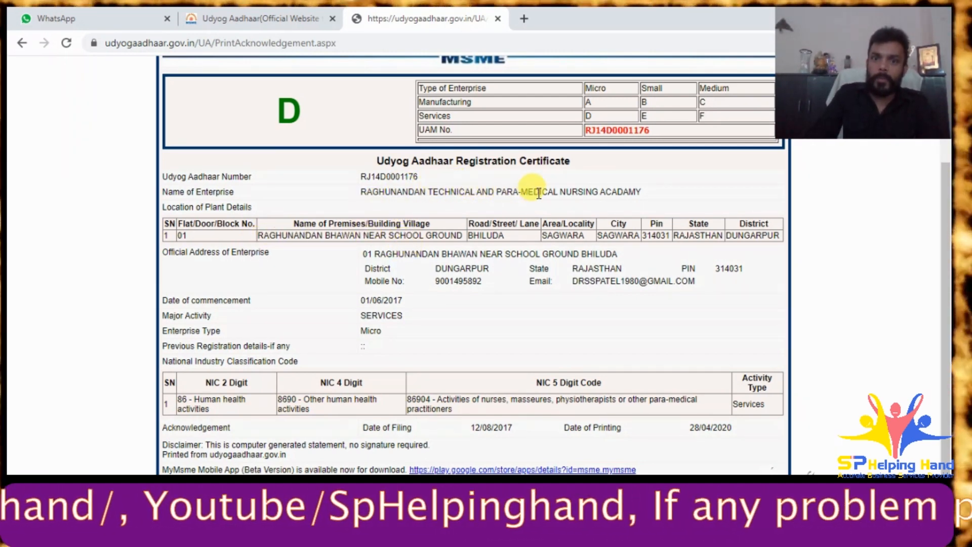
# - Set the entrepreneur's gender to Male on the registration form
pyautogui.click(240, 12)
pyautogui.scroll(-3, 62, 122)
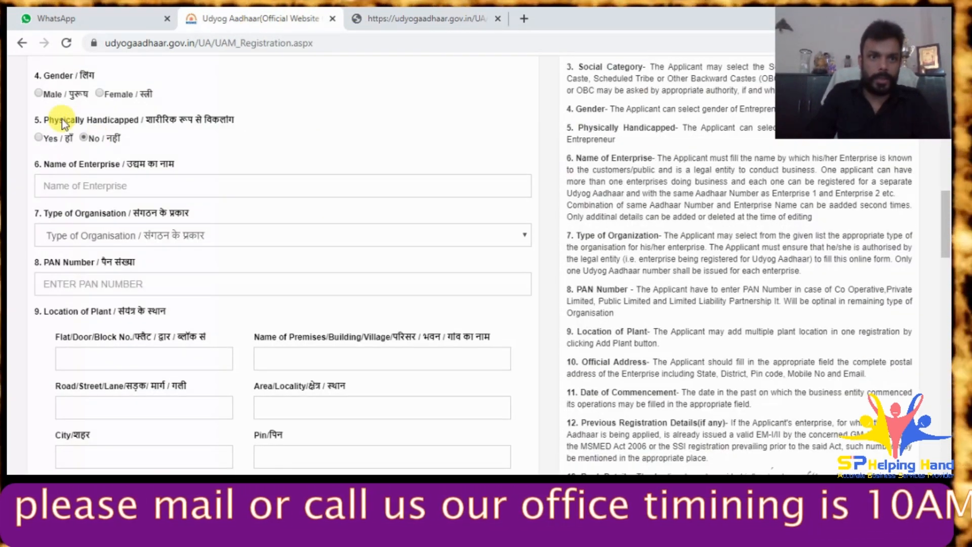
pyautogui.click(40, 94)
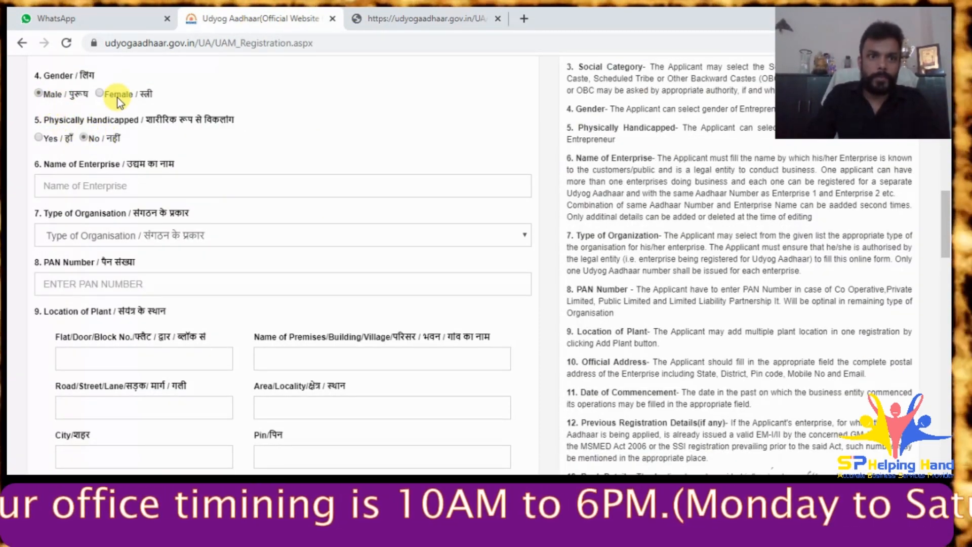
# - Copy the Social Category options and send them to the client on WhatsApp
pyautogui.scroll(3, 238, 128)
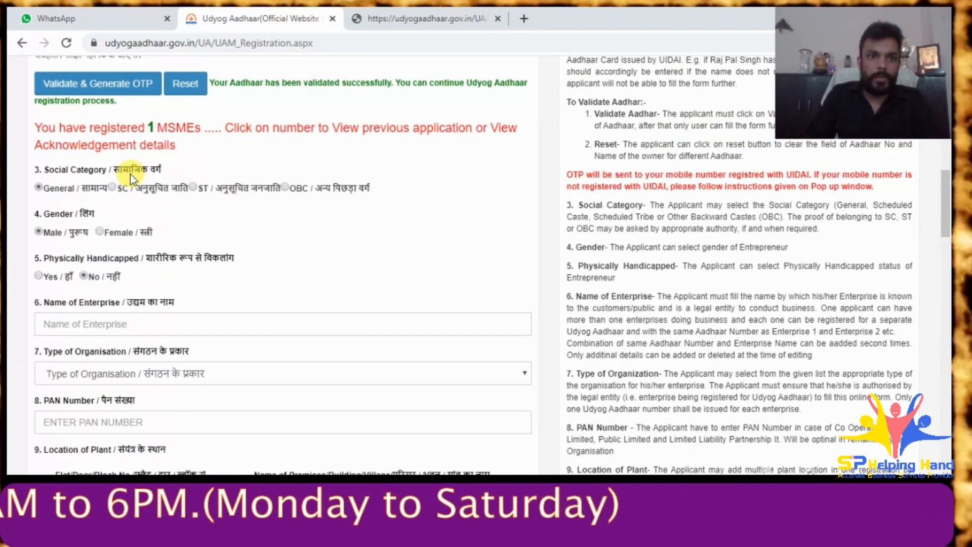
pyautogui.moveTo(175, 169); pyautogui.dragTo(47, 169)
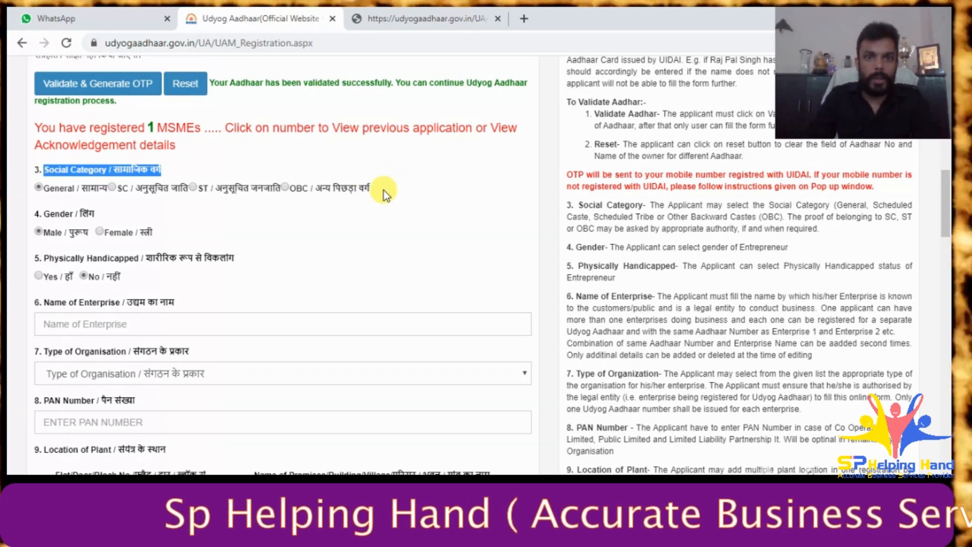
pyautogui.moveTo(384, 190); pyautogui.dragTo(100, 178)
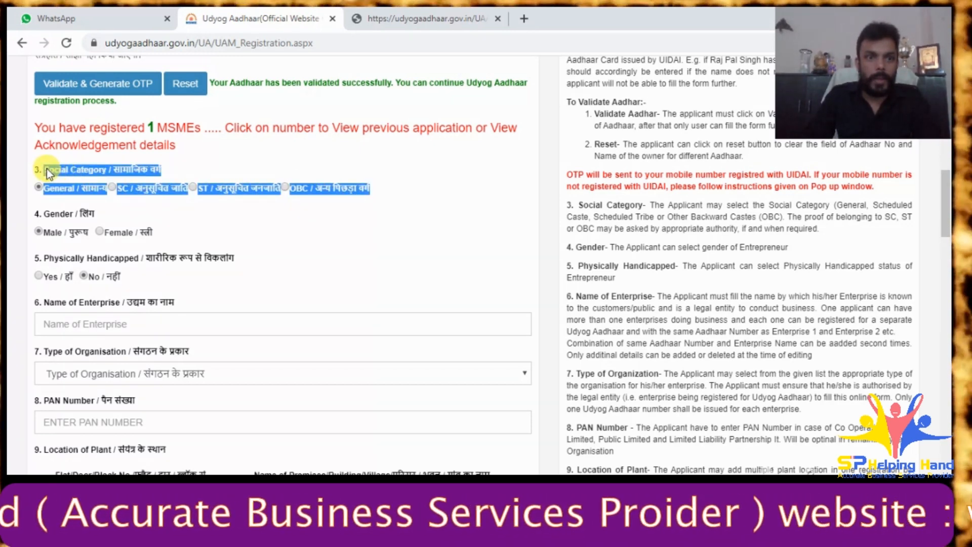
pyautogui.click(45, 18)
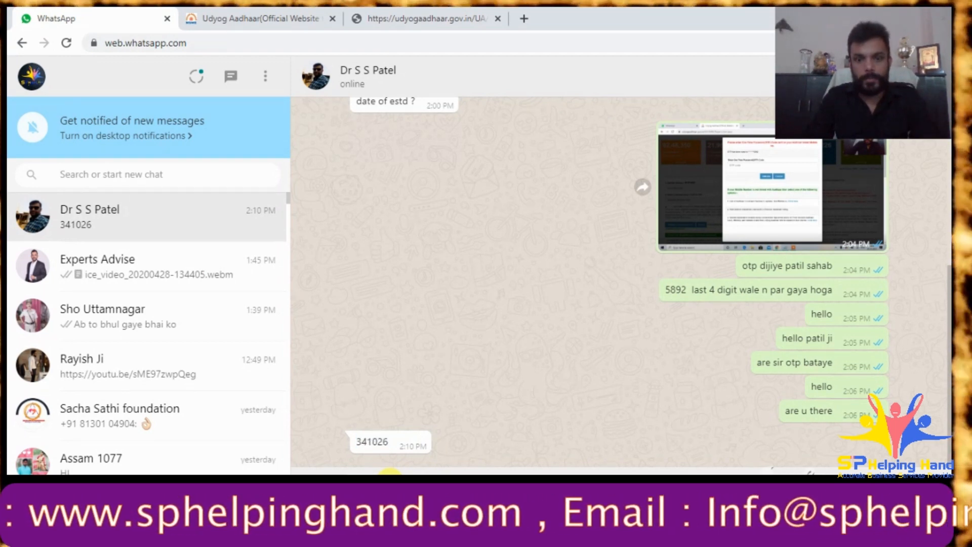
pyautogui.hotkey('ctrl', 'v')
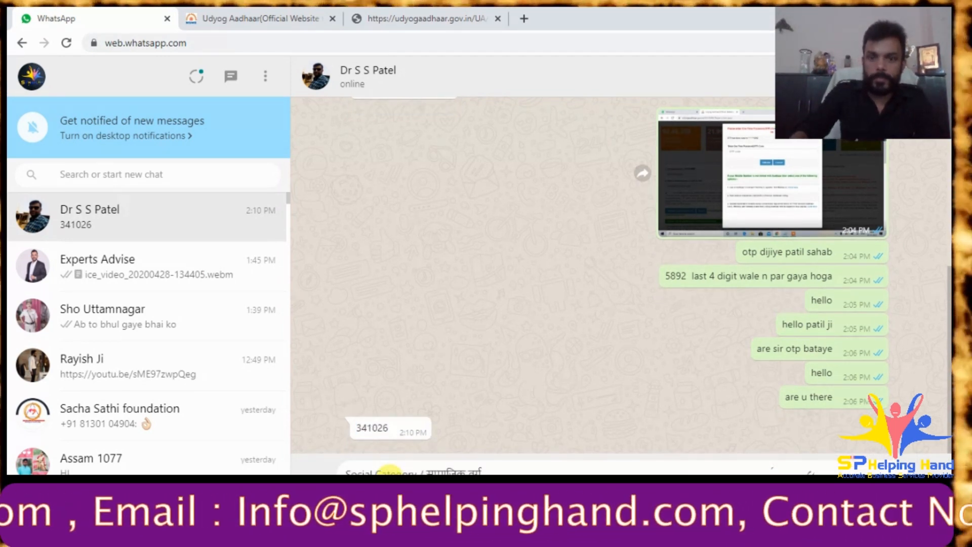
pyautogui.press('Return')
pyautogui.click(278, 12)
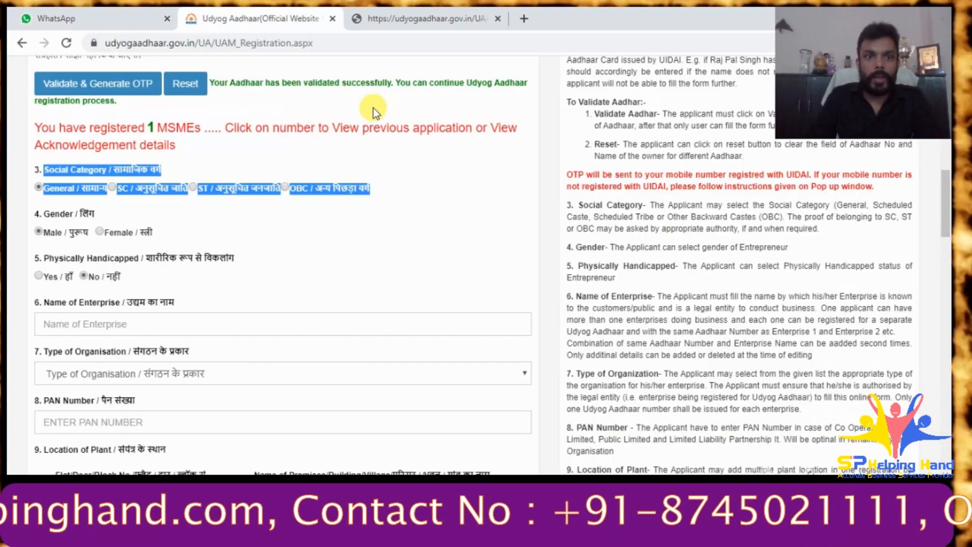
pyautogui.click(257, 236)
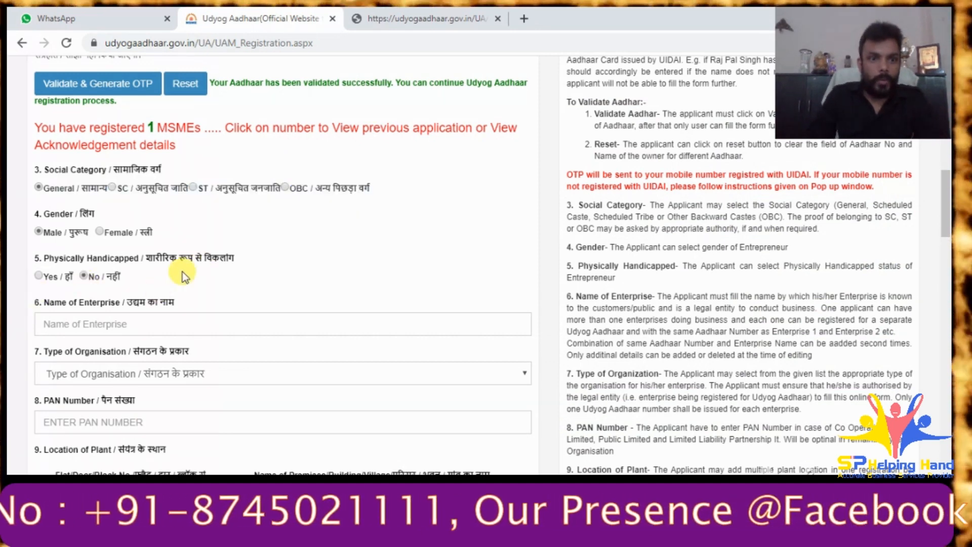
pyautogui.scroll(-2, 123, 264)
# - Enter the enterprise name Raghunandan sewa sansthan and choose '9. Society' as organisation type
pyautogui.click(118, 259)
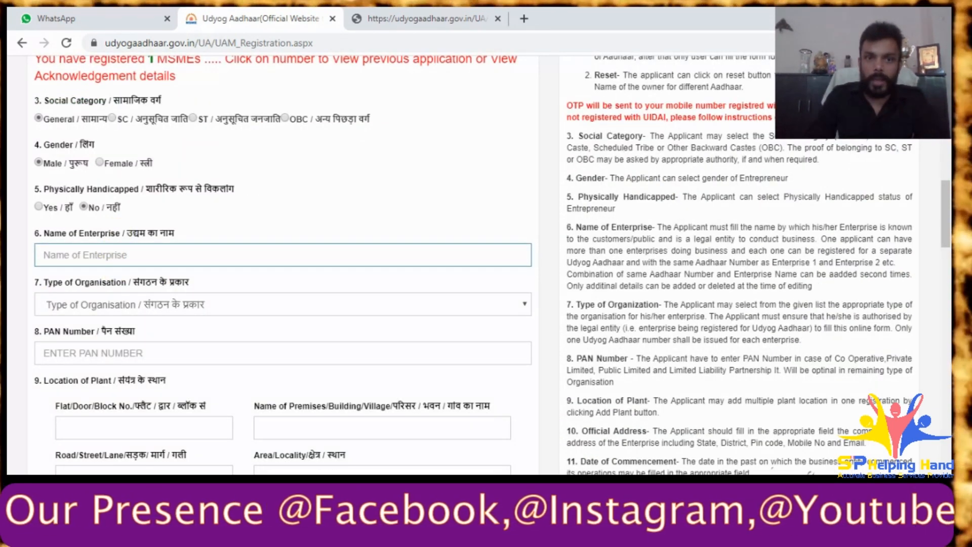
pyautogui.hotkey('alt', 'Tab')
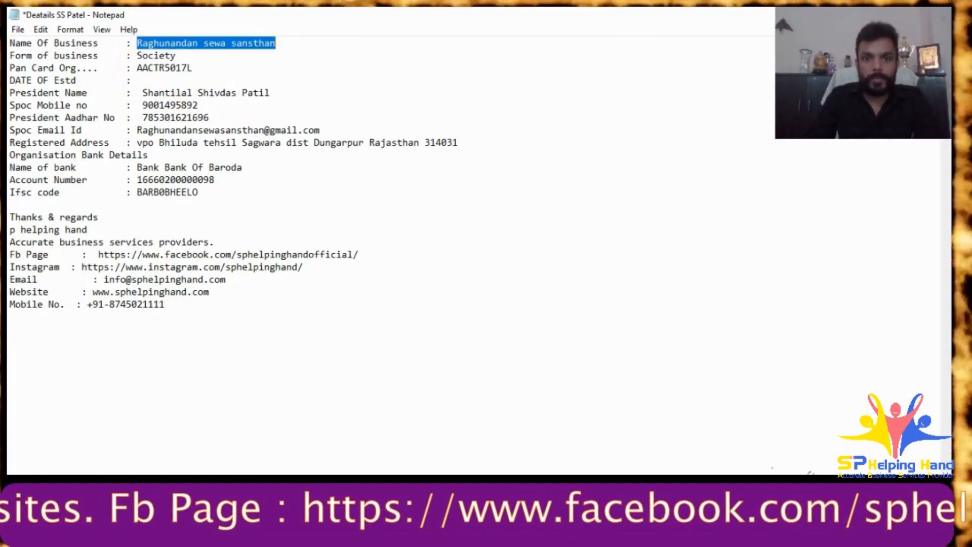
pyautogui.hotkey('alt', 'Tab')
pyautogui.click(127, 251)
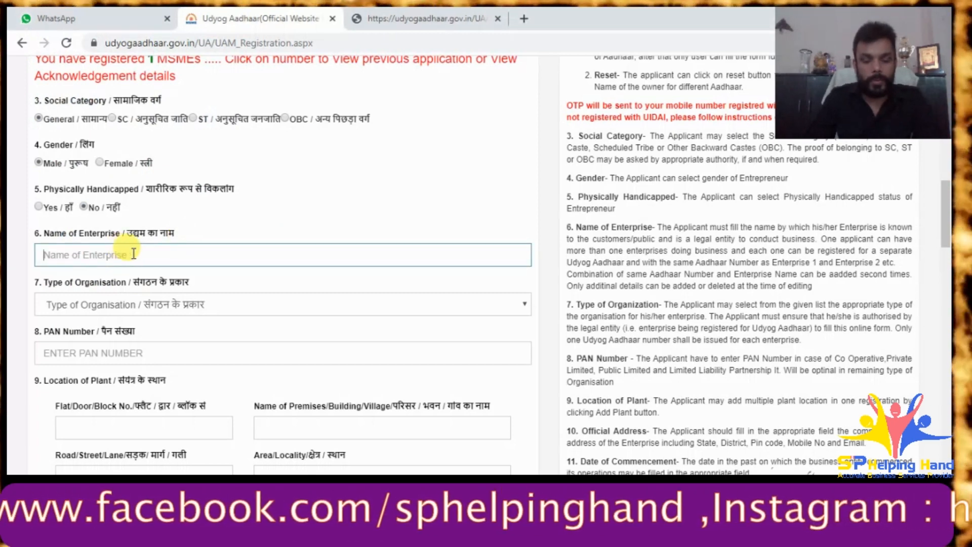
pyautogui.click(184, 305)
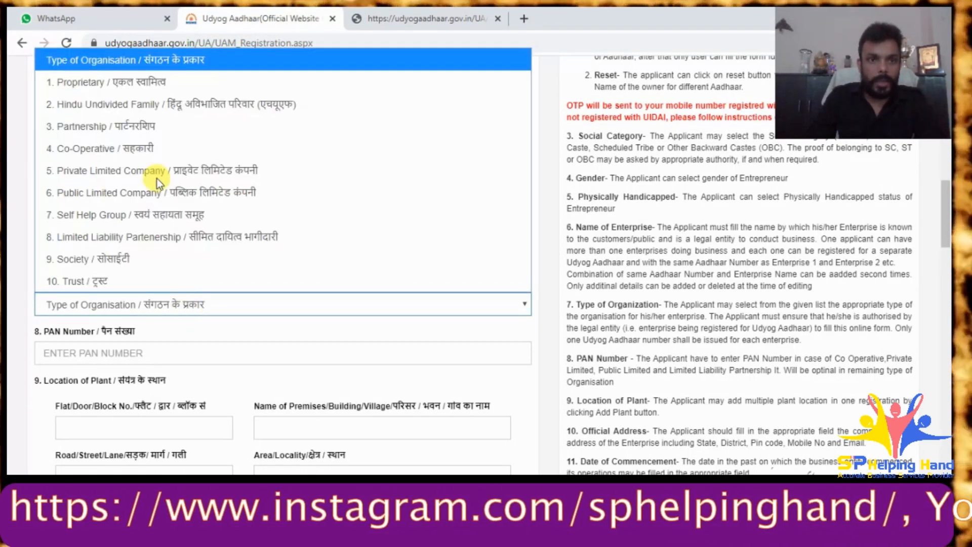
pyautogui.click(128, 259)
# - Paste the organisation's PAN from the notes file into the PAN Number field
pyautogui.click(133, 353)
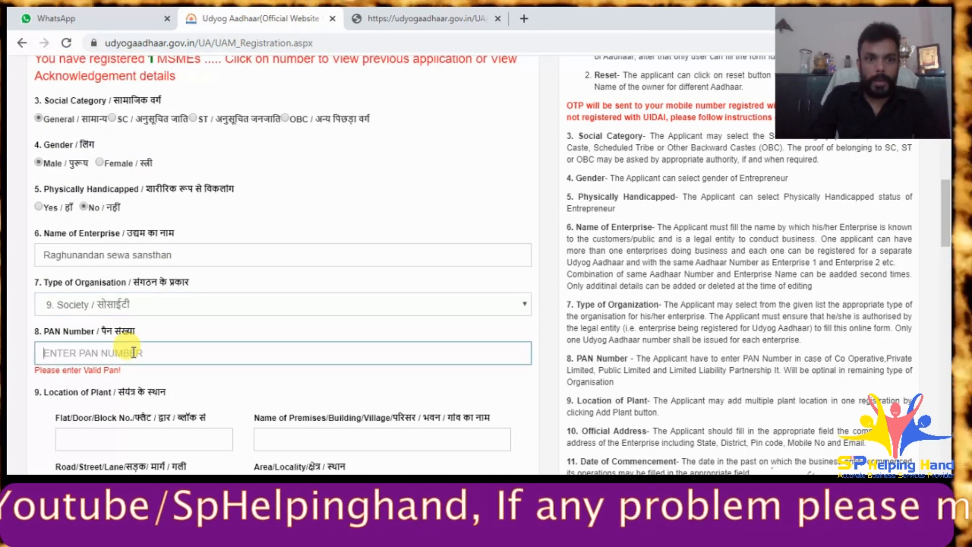
pyautogui.hotkey('alt', 'Tab')
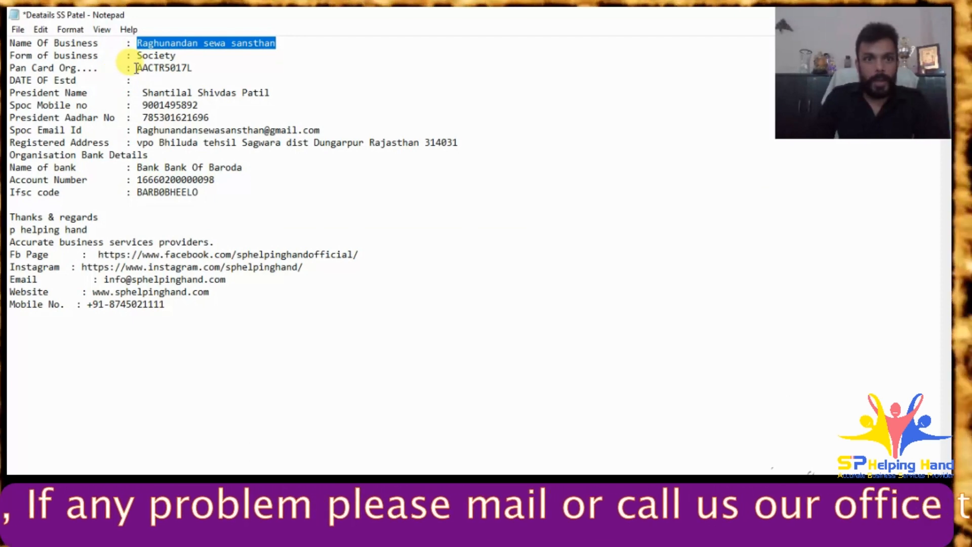
pyautogui.moveTo(136, 68); pyautogui.dragTo(189, 69)
pyautogui.hotkey('ctrl', 'c')
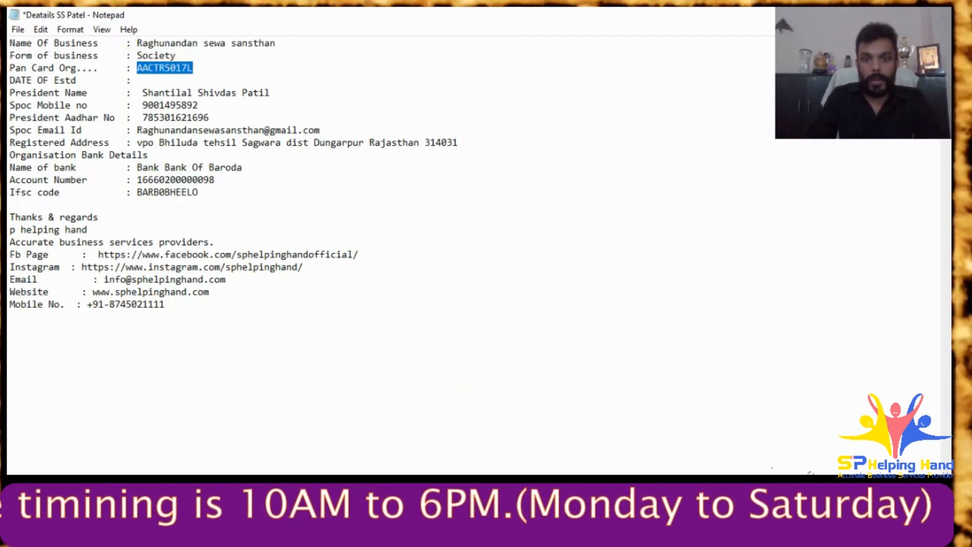
pyautogui.hotkey('alt', 'Tab')
pyautogui.click(68, 357)
pyautogui.hotkey('ctrl', 'v')
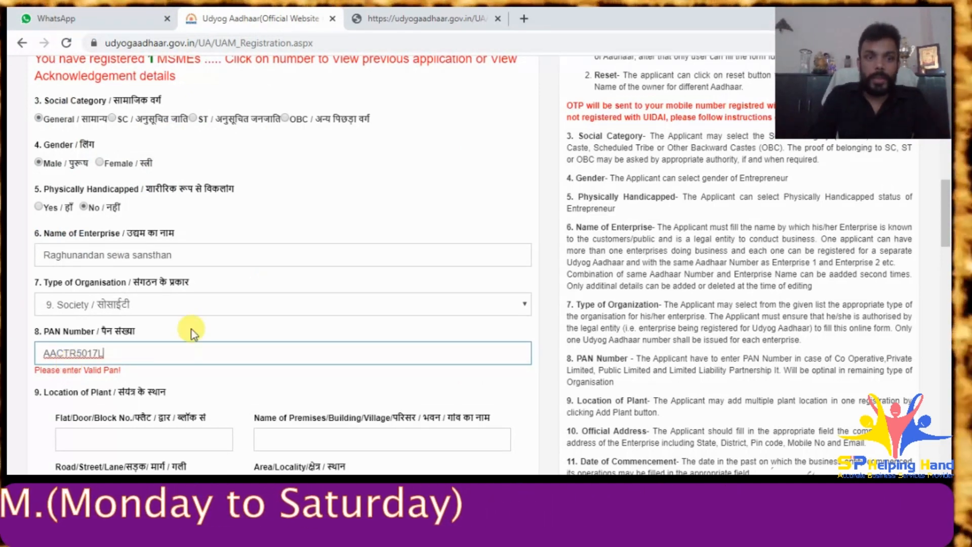
pyautogui.scroll(-3, 241, 304)
pyautogui.click(148, 236)
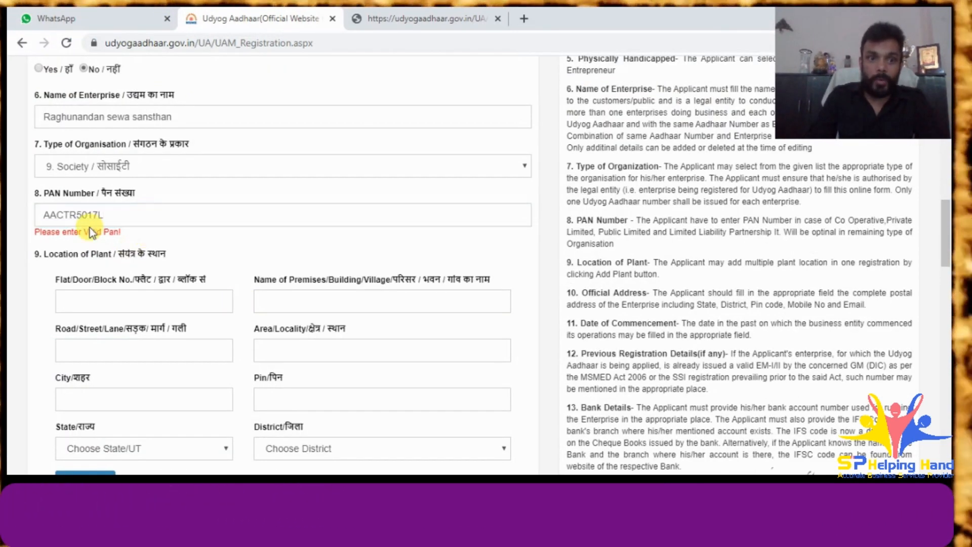
pyautogui.click(44, 217)
pyautogui.moveTo(45, 219); pyautogui.dragTo(66, 218)
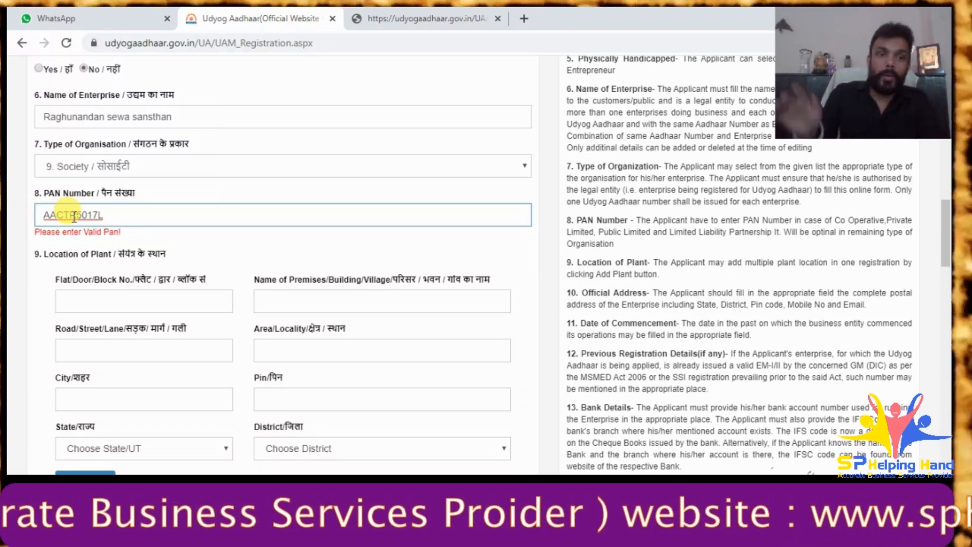
pyautogui.press('Tab')
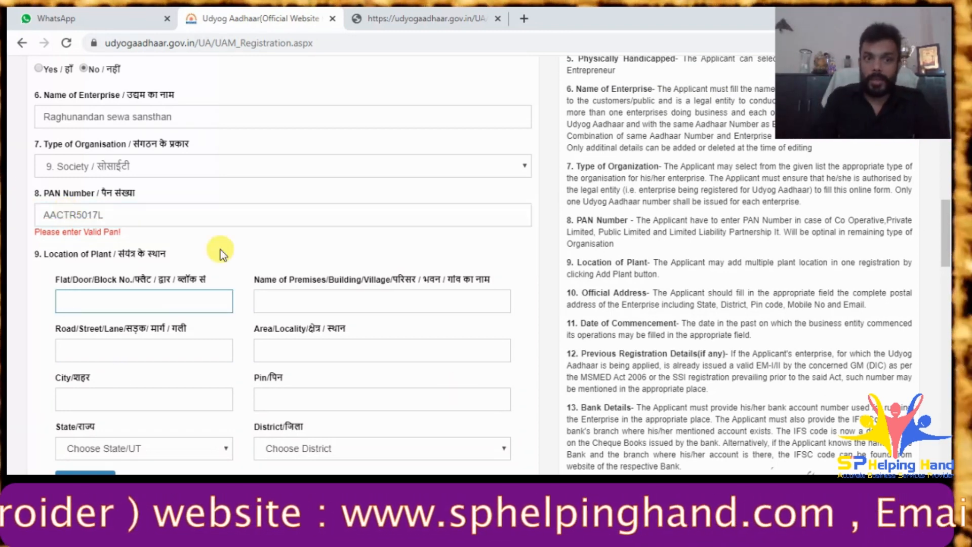
pyautogui.click(222, 252)
pyautogui.tripleClick(221, 248)
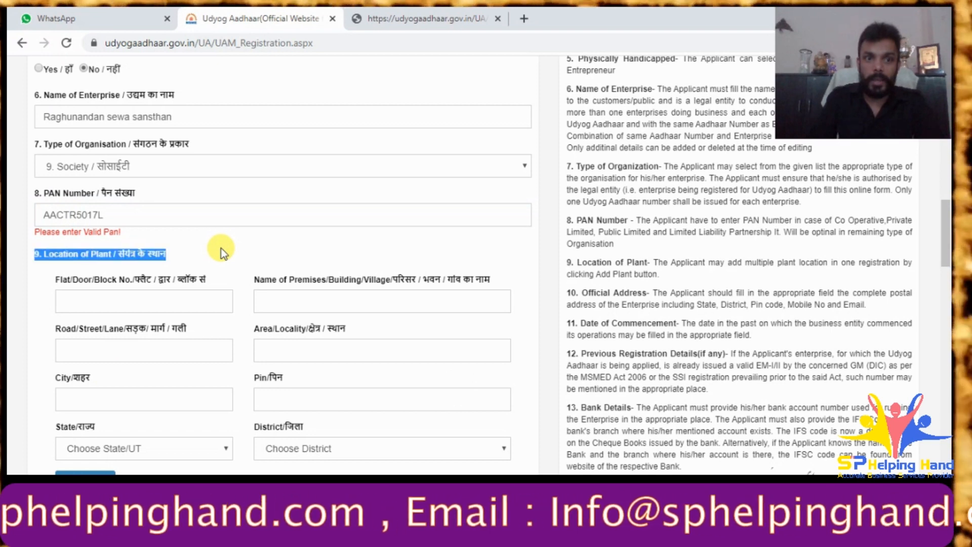
pyautogui.scroll(-4, 224, 249)
pyautogui.scroll(3, 227, 254)
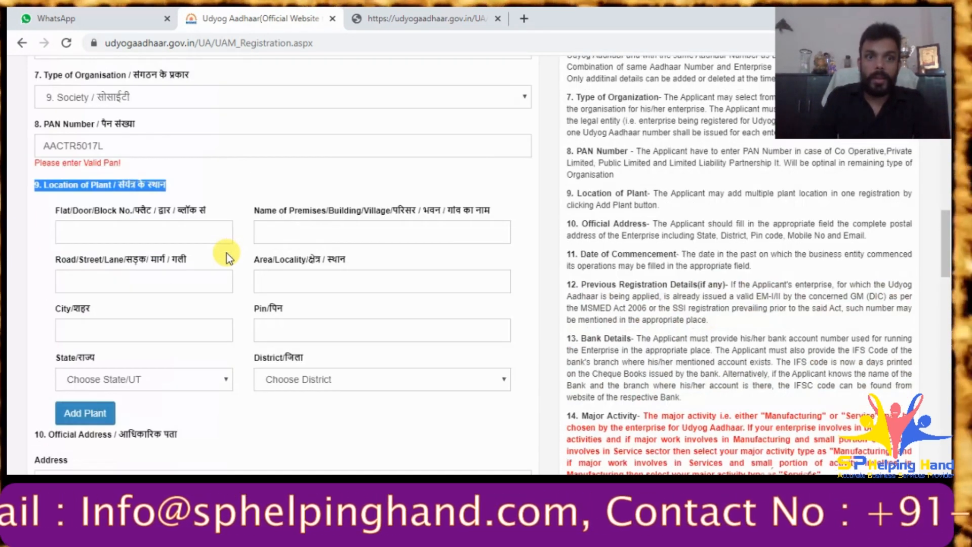
pyautogui.click(166, 234)
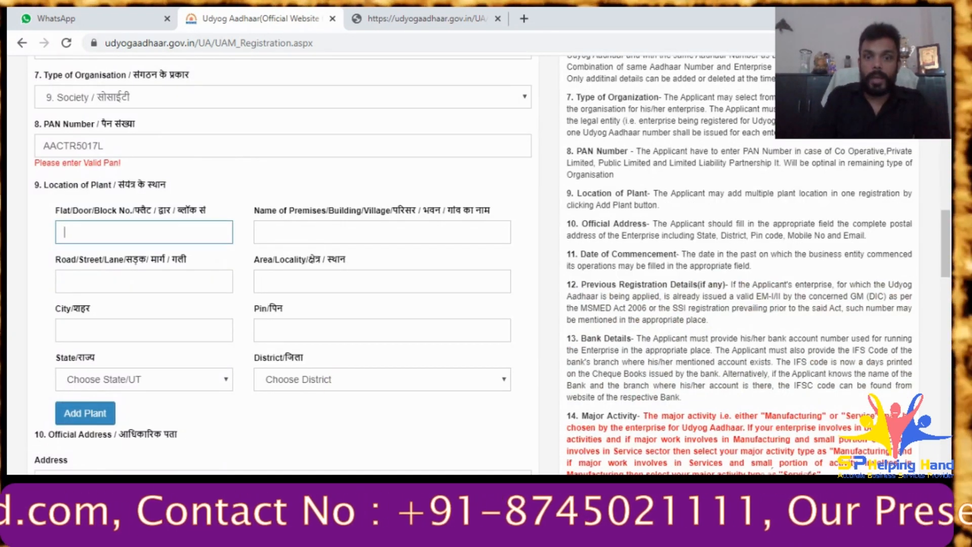
pyautogui.hotkey('alt', 'Tab')
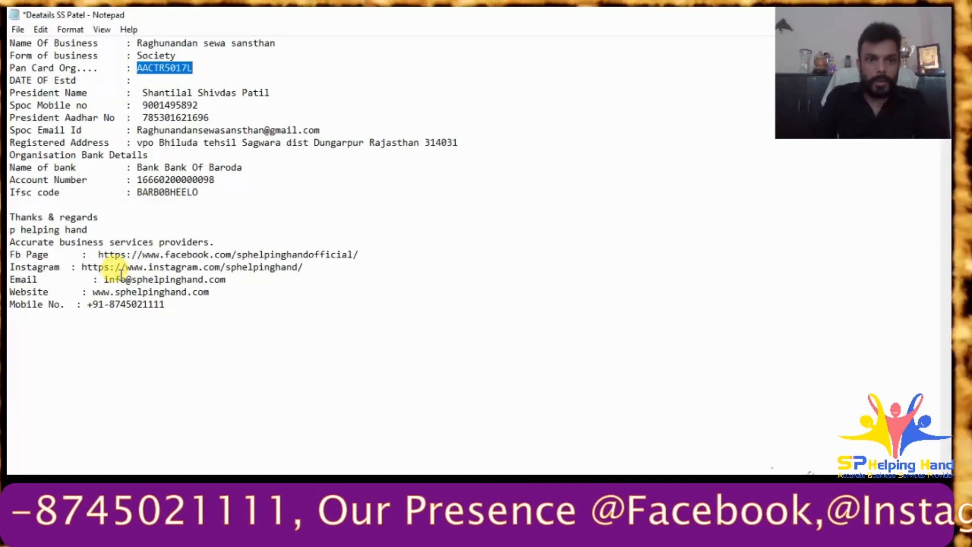
pyautogui.moveTo(137, 144); pyautogui.dragTo(237, 142)
pyautogui.hotkey('ctrl', 'c')
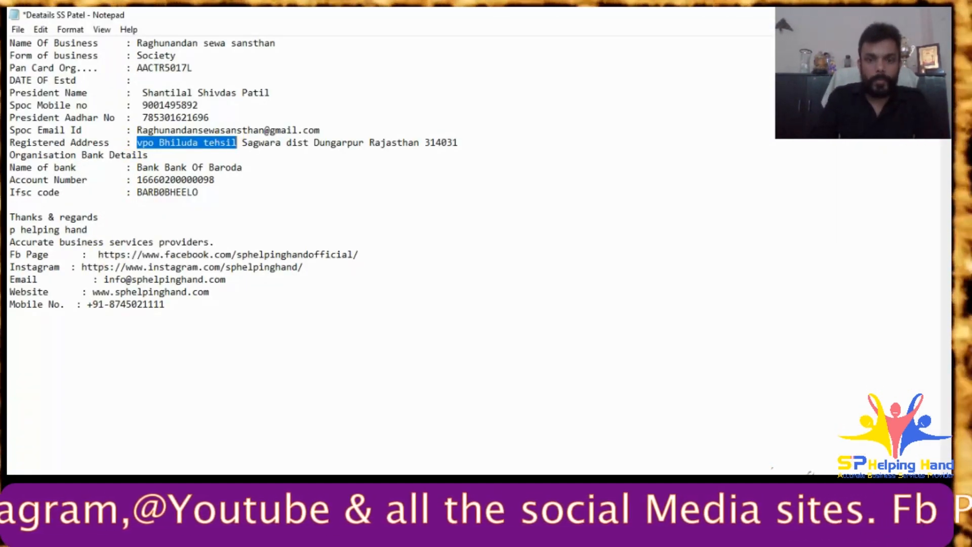
pyautogui.hotkey('alt', 'Tab')
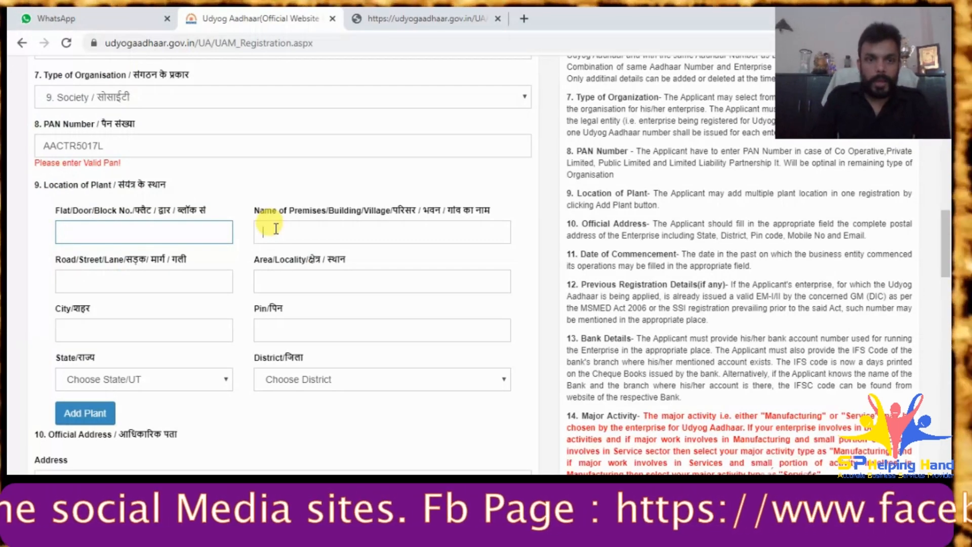
pyautogui.click(81, 273)
pyautogui.hotkey('ctrl', 'v')
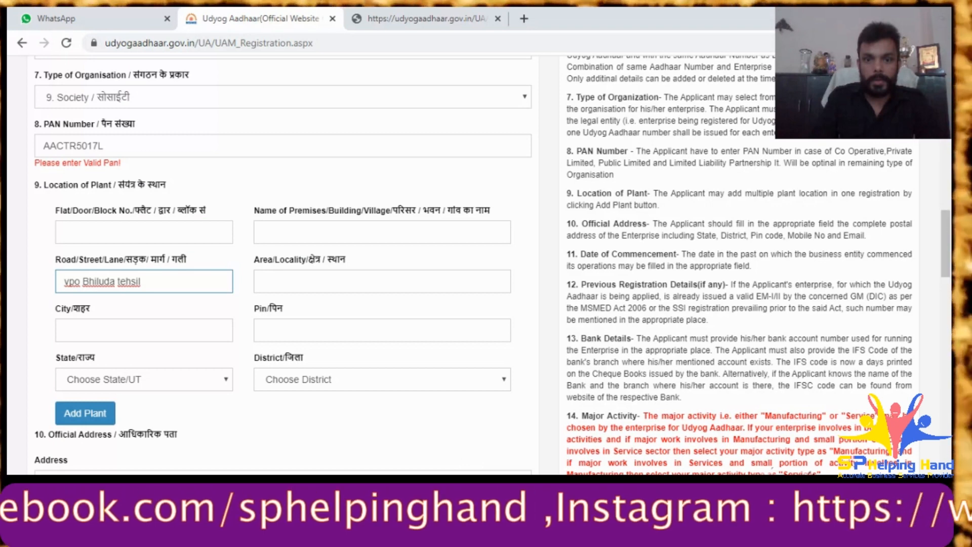
pyautogui.hotkey('alt', 'Tab')
pyautogui.moveTo(241, 145); pyautogui.dragTo(278, 146)
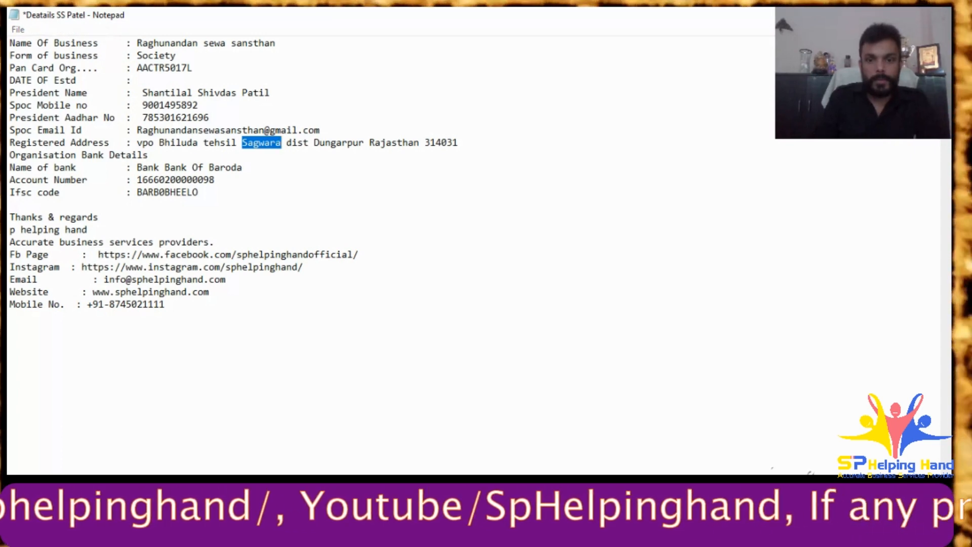
pyautogui.hotkey('alt', 'Tab')
pyautogui.click(161, 283)
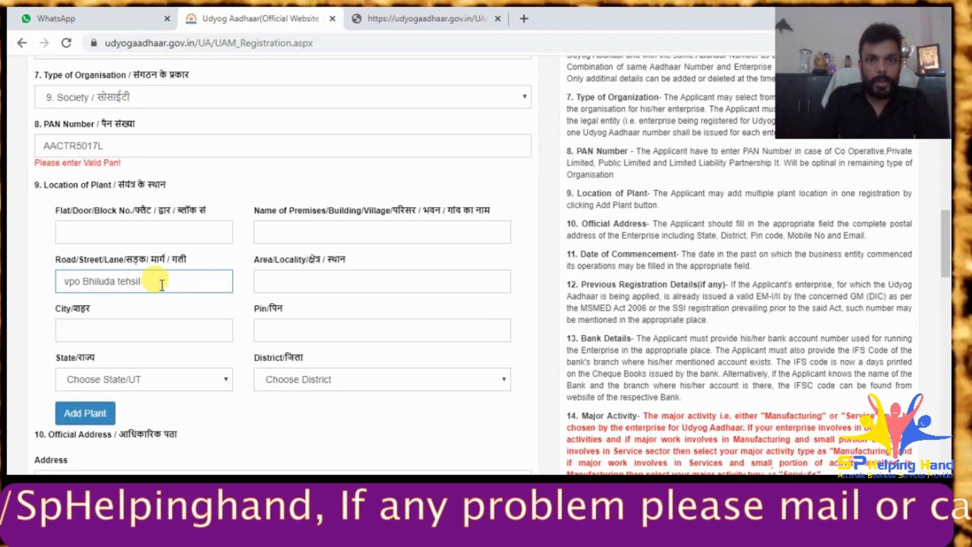
pyautogui.click(310, 235)
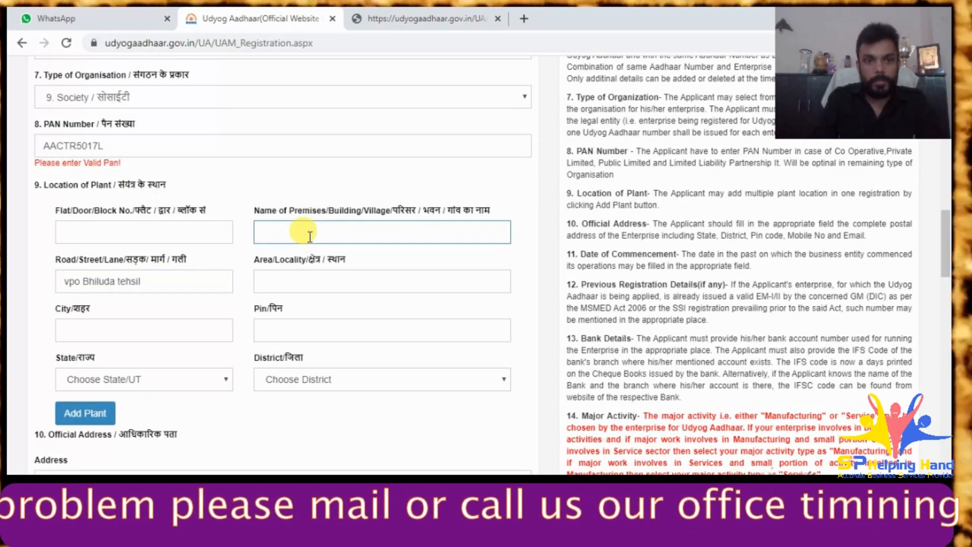
pyautogui.click(177, 278)
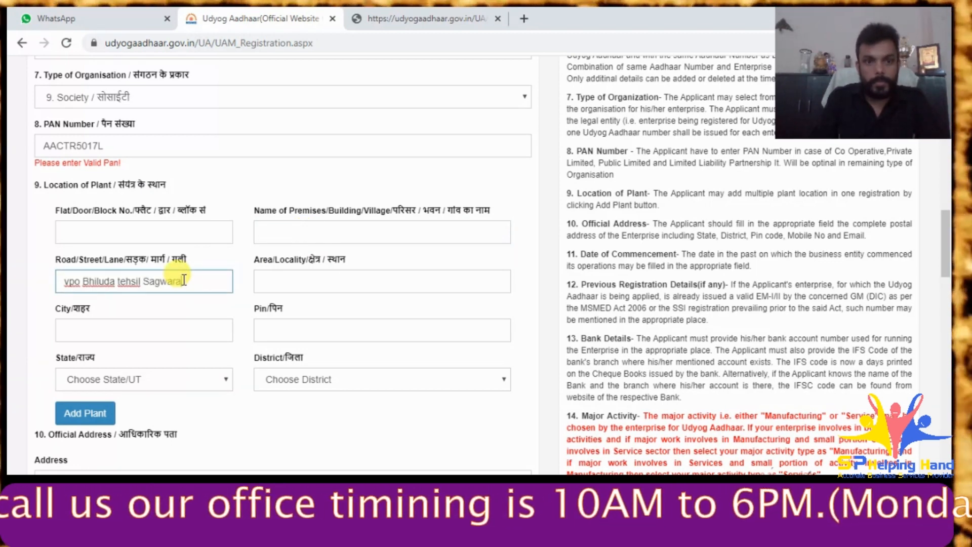
pyautogui.moveTo(116, 282); pyautogui.dragTo(64, 281)
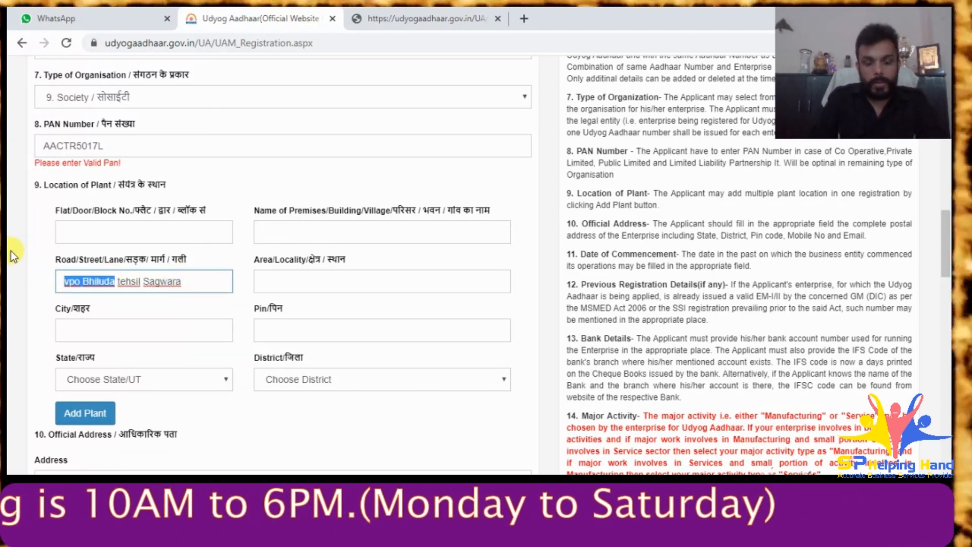
pyautogui.press('BackSpace')
pyautogui.click(339, 225)
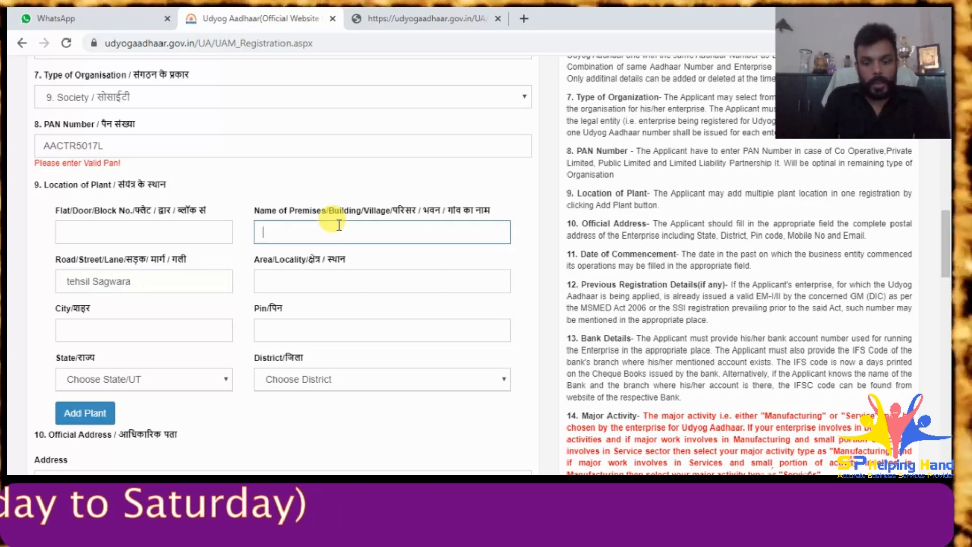
# - Copy Dungarpur from the client's notes into the plant's City field
pyautogui.click(376, 285)
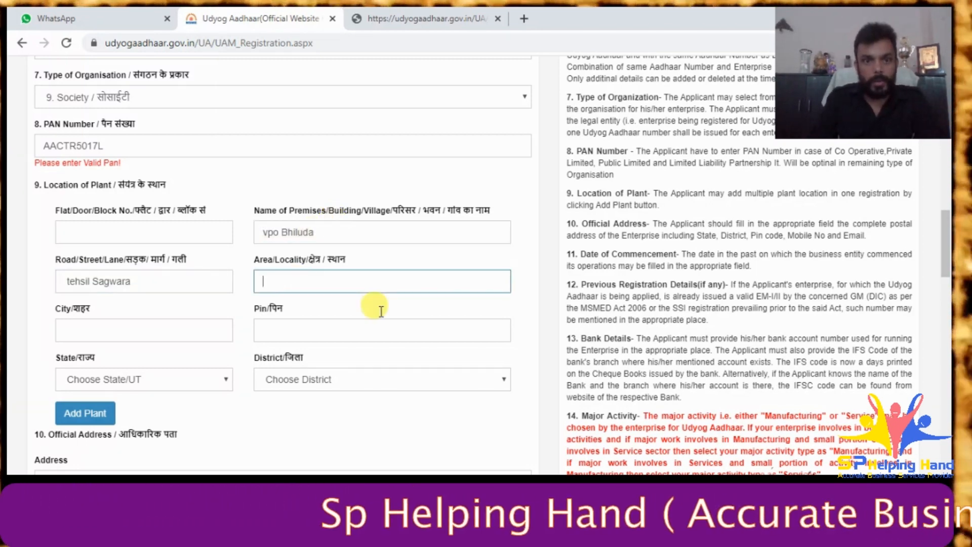
pyautogui.hotkey('alt', 'Tab')
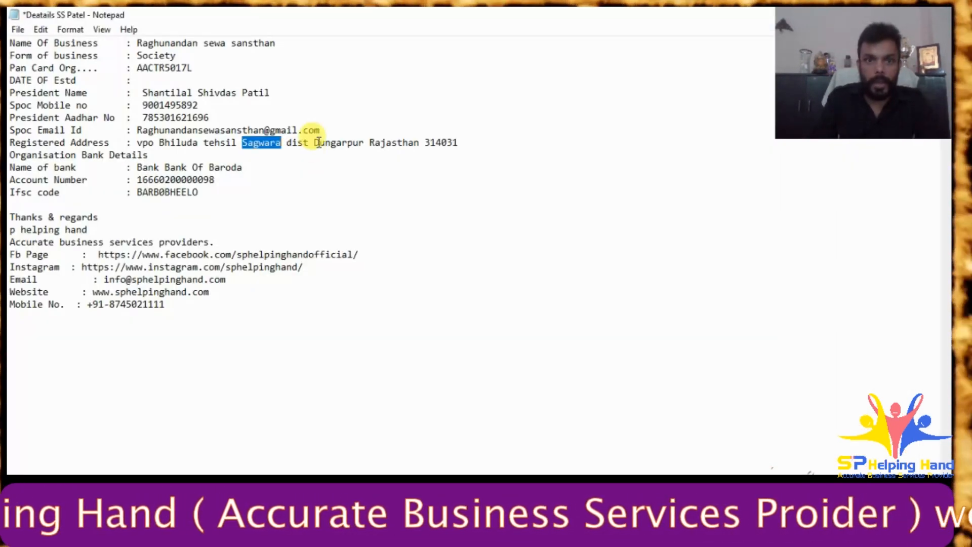
pyautogui.click(318, 147)
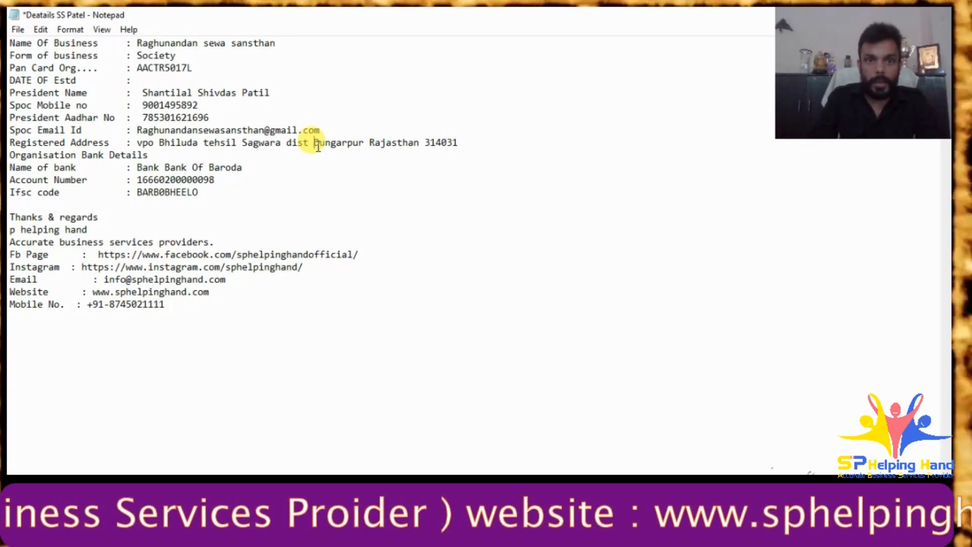
pyautogui.moveTo(318, 147); pyautogui.dragTo(368, 150)
pyautogui.hotkey('ctrl', 'c')
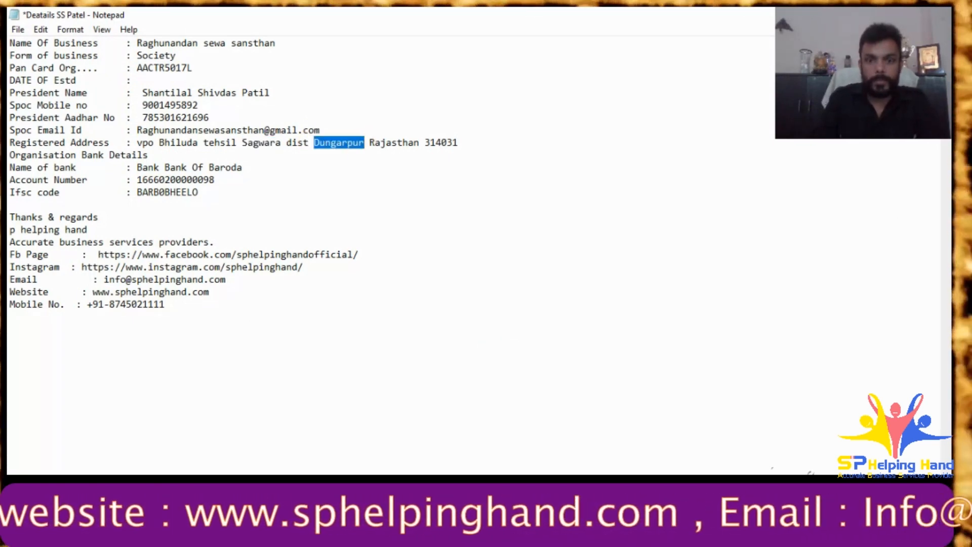
pyautogui.hotkey('alt', 'Tab')
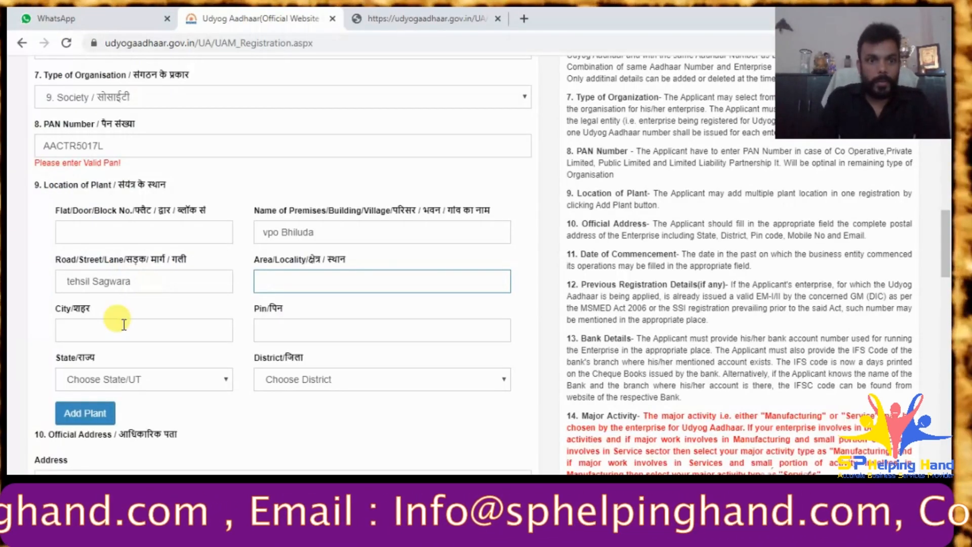
pyautogui.click(124, 327)
pyautogui.hotkey('ctrl', 'v')
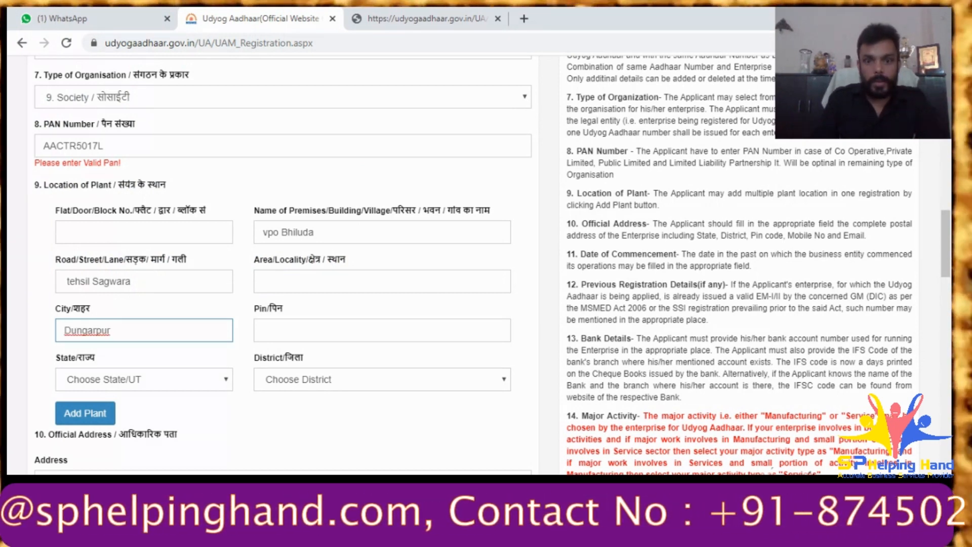
# - Fill in pin code 314031 and put Sagwara into Area/Locality
pyautogui.hotkey('alt', 'Tab')
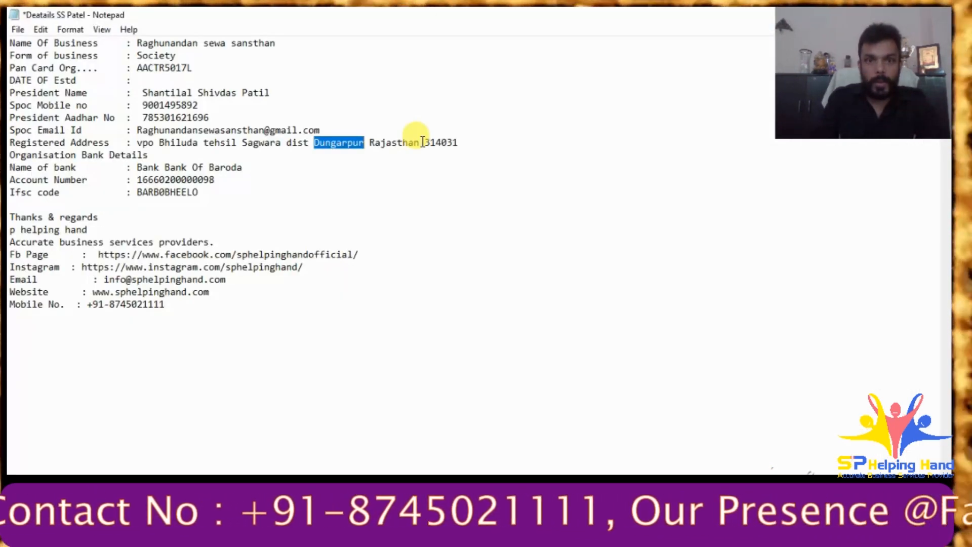
pyautogui.moveTo(426, 143); pyautogui.dragTo(463, 144)
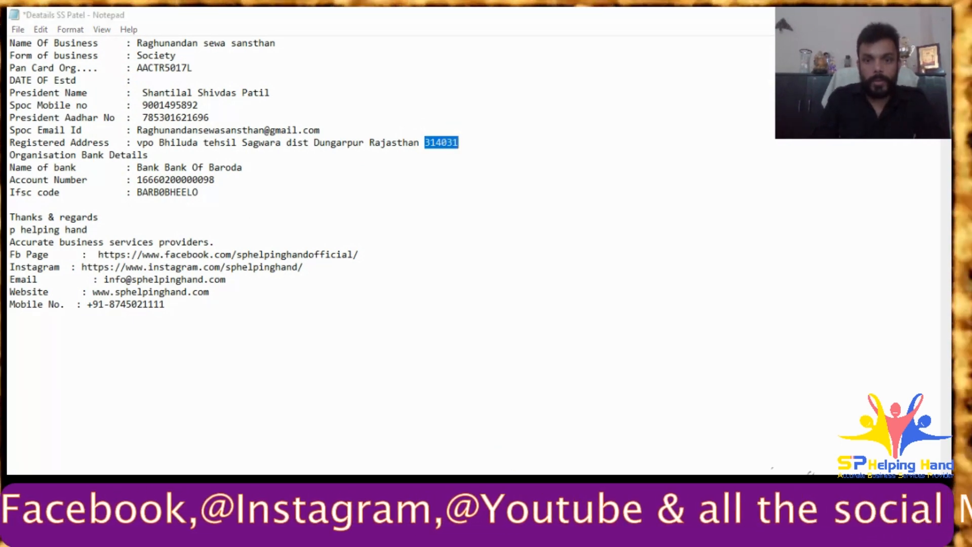
pyautogui.hotkey('alt', 'Tab')
pyautogui.click(308, 282)
pyautogui.hotkey('ctrl', 'a')
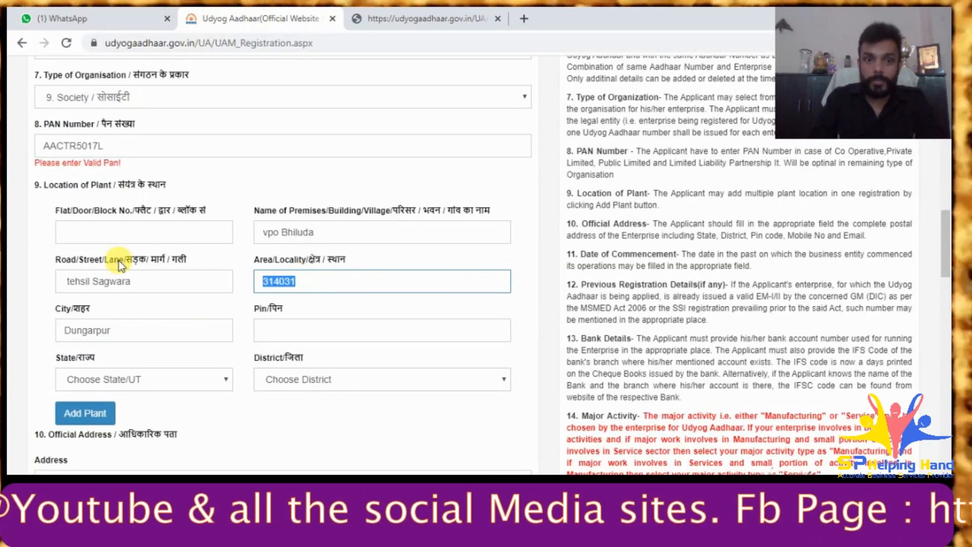
pyautogui.hotkey('ctrl', 'x')
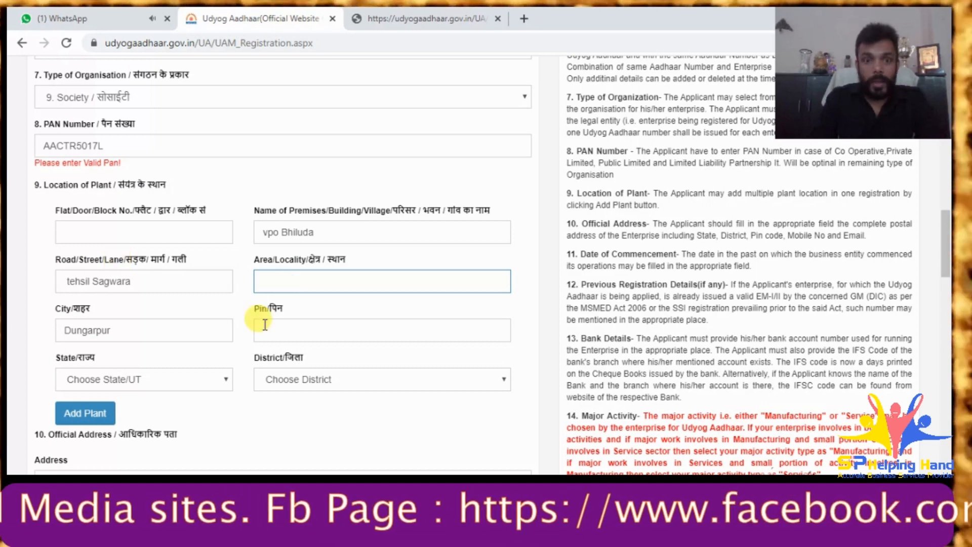
pyautogui.click(264, 327)
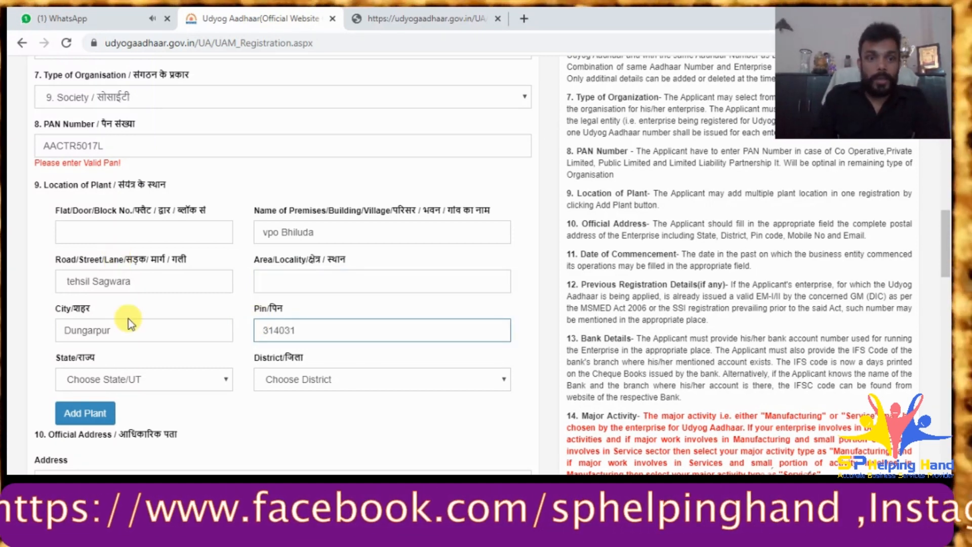
pyautogui.click(256, 278)
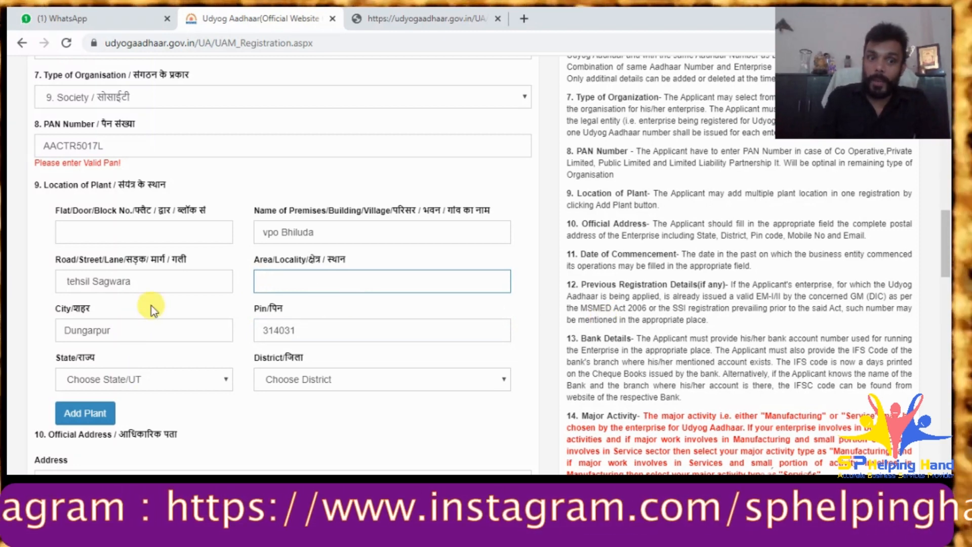
pyautogui.moveTo(132, 282); pyautogui.dragTo(93, 277)
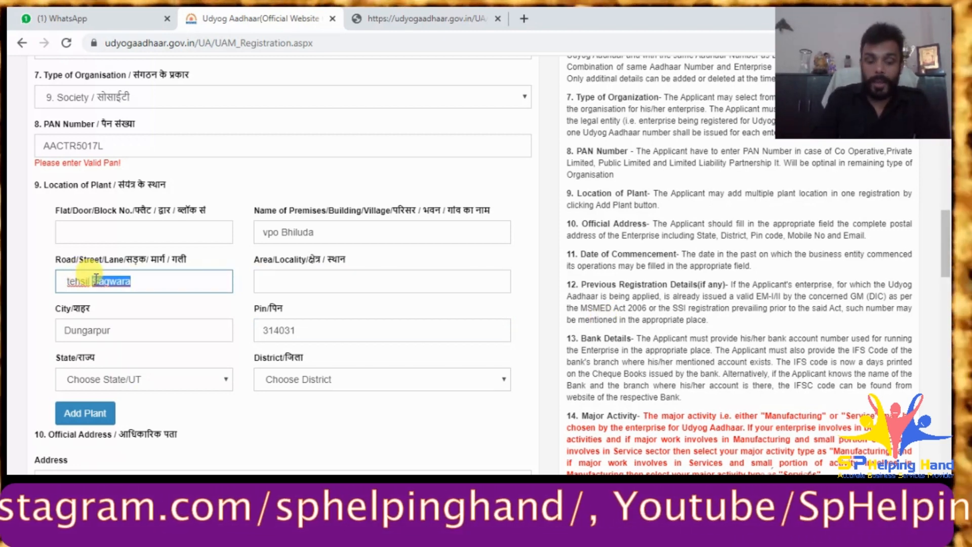
pyautogui.click(348, 279)
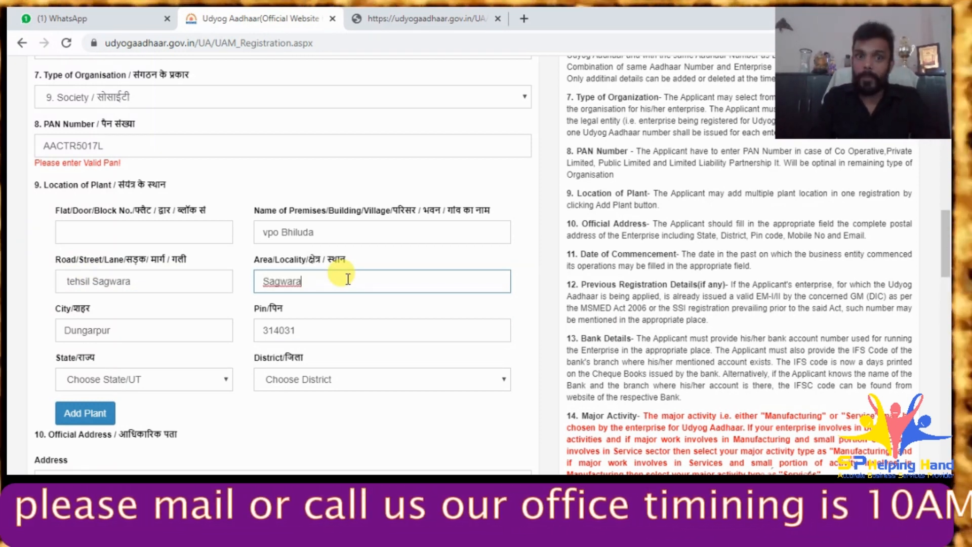
pyautogui.click(172, 379)
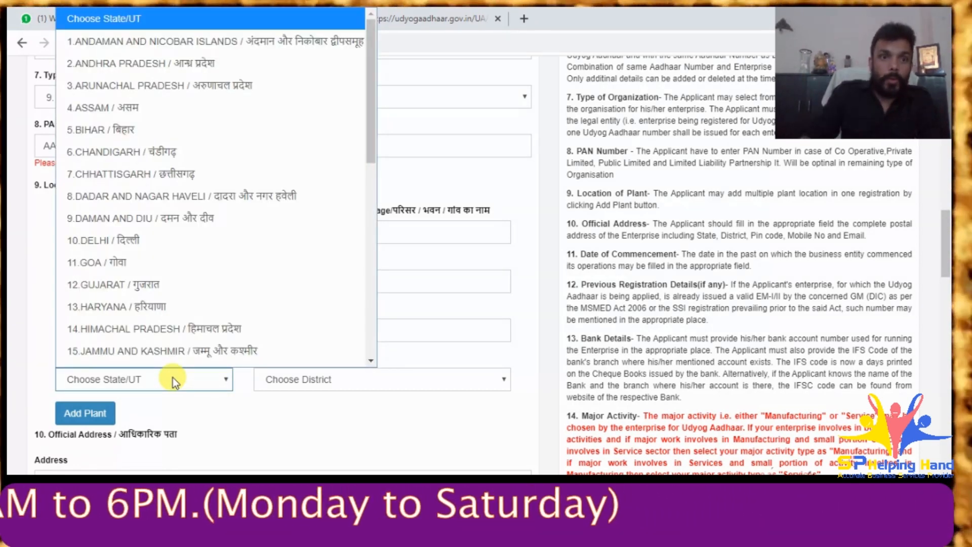
# - Choose 30.RAJASTHAN as the plant's state and scroll the District list toward 14.DUNGARPUR
pyautogui.scroll(-1, 174, 354)
pyautogui.scroll(-4, 213, 292)
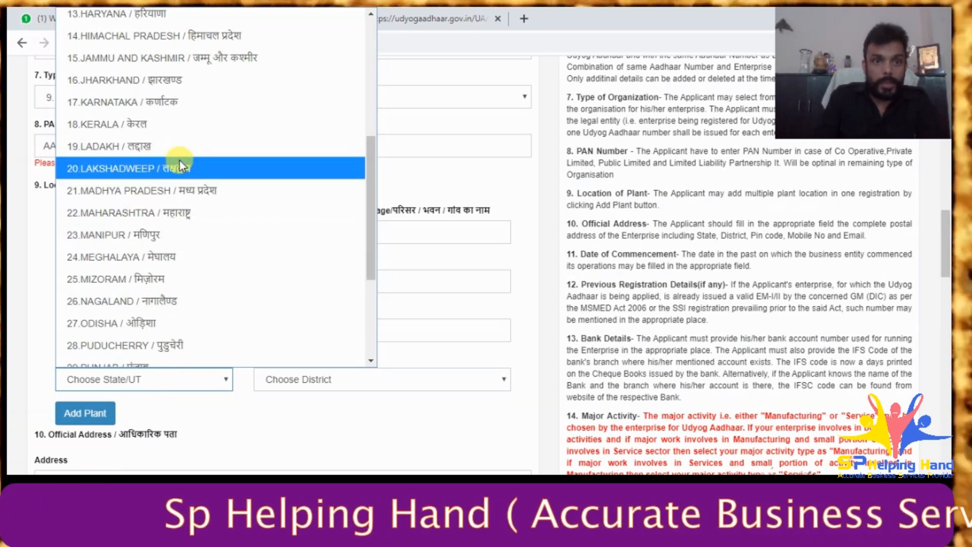
pyautogui.scroll(-2, 166, 290)
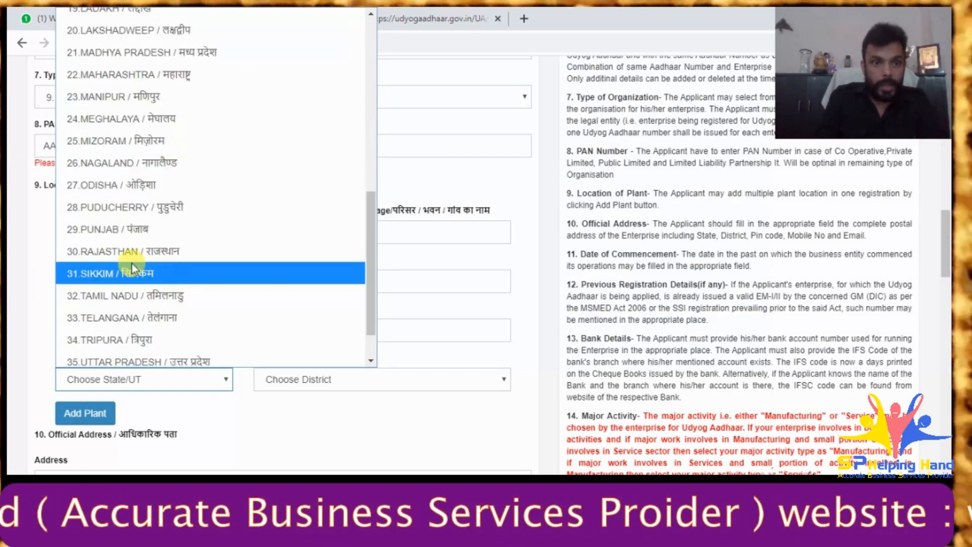
pyautogui.click(132, 253)
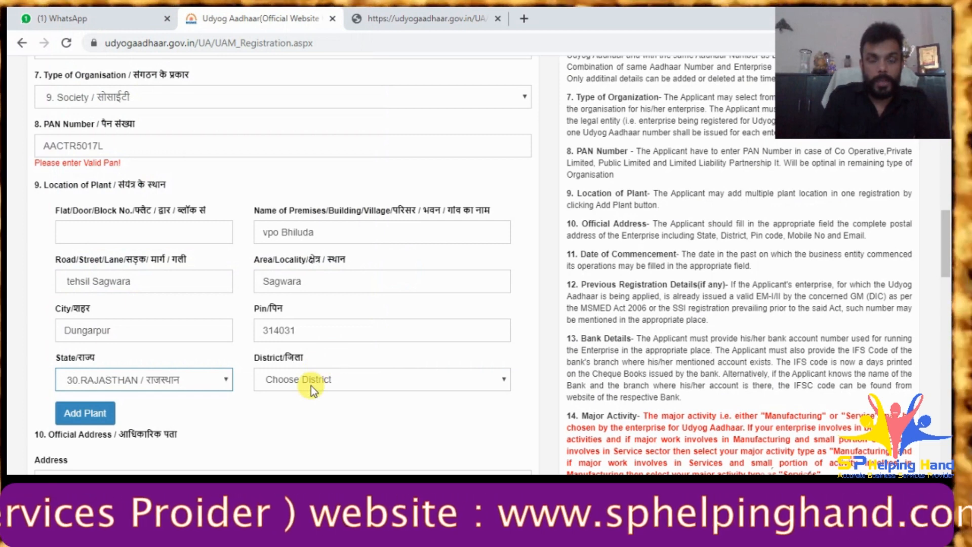
pyautogui.click(313, 379)
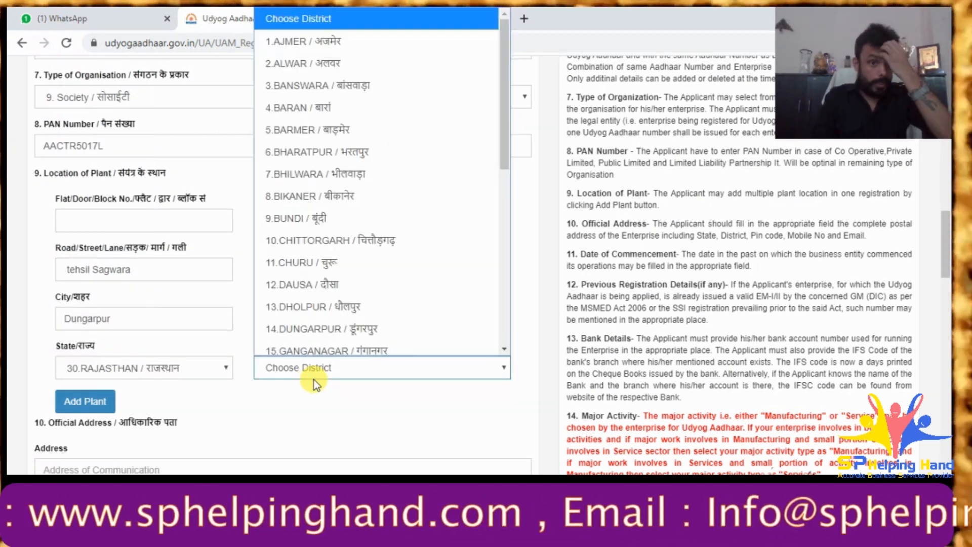
pyautogui.scroll(-2, 351, 238)
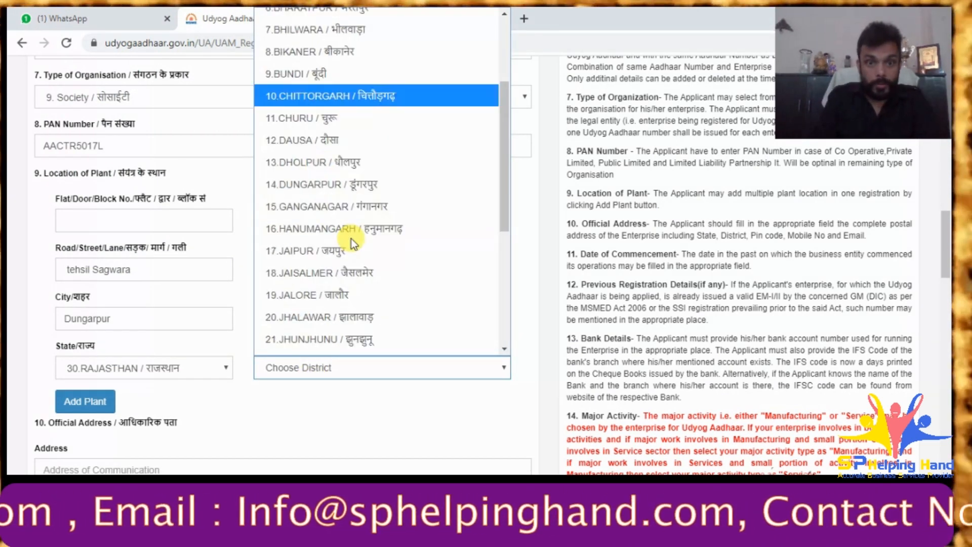
# - Choose 14.DUNGARPUR as the plant district and try adding the plant
pyautogui.click(339, 190)
pyautogui.scroll(-3, 348, 397)
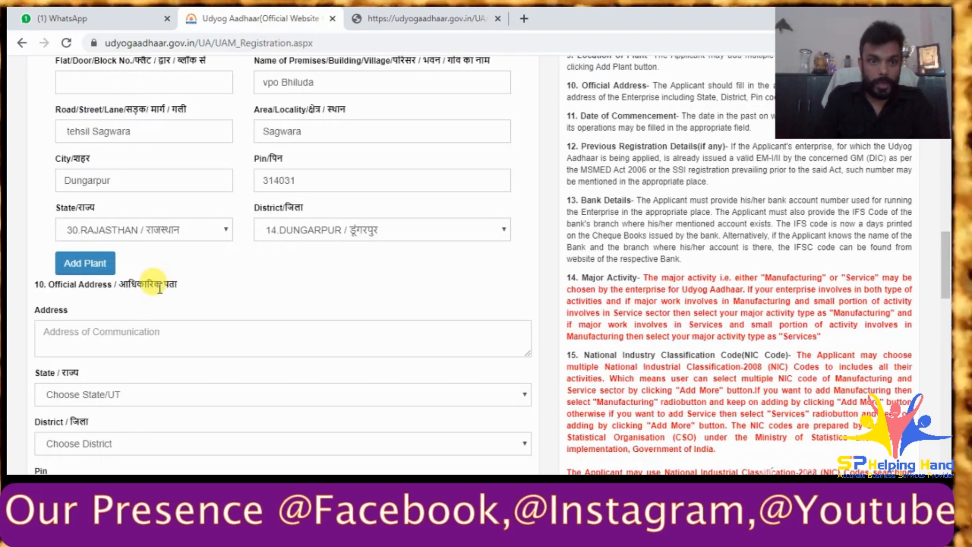
pyautogui.click(103, 269)
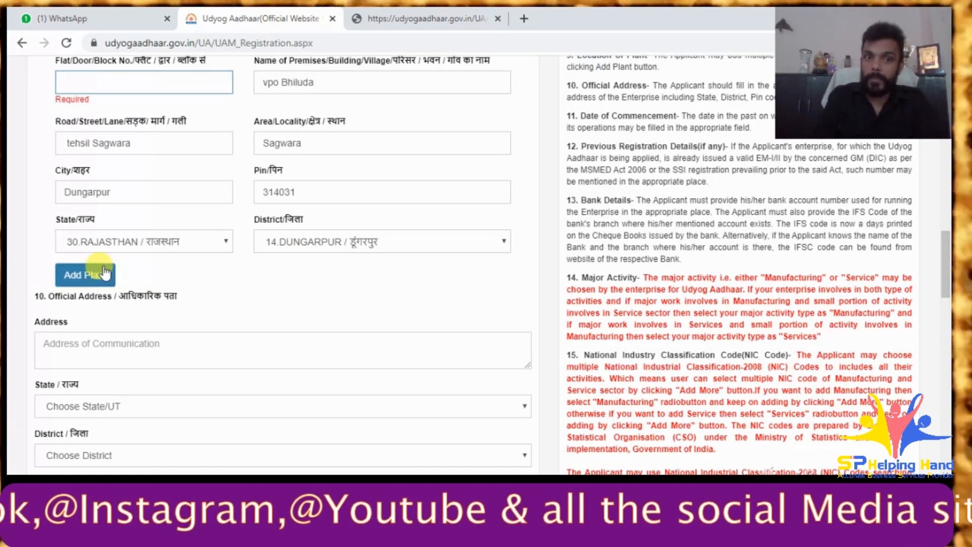
pyautogui.click(263, 274)
pyautogui.scroll(4, 152, 289)
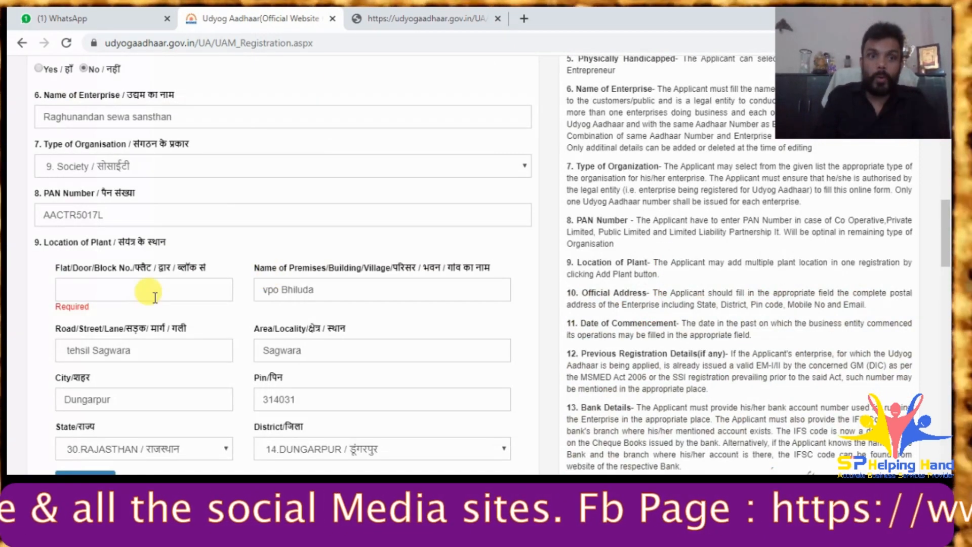
# - Fill Flat/Door with 'C/o' followed by the copied enterprise name
pyautogui.click(121, 297)
pyautogui.scroll(1, 114, 284)
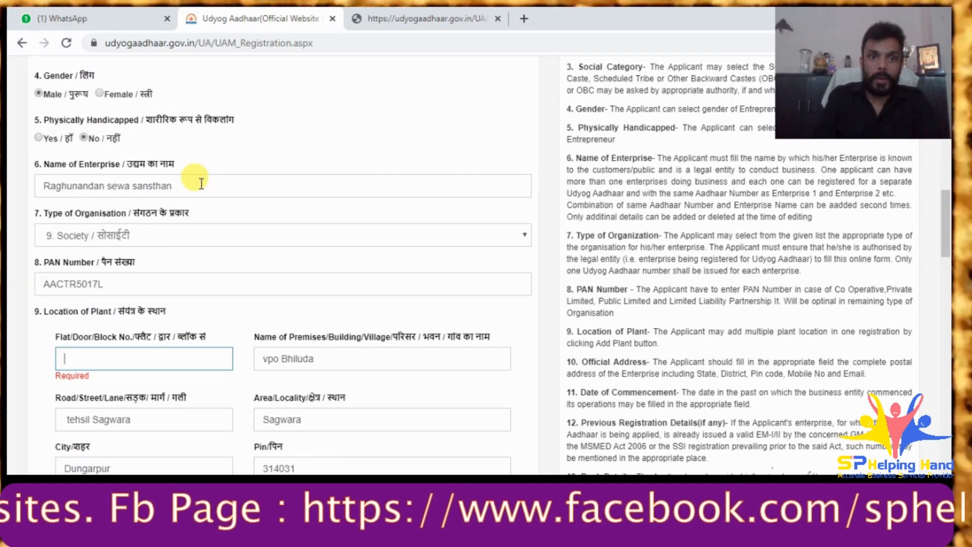
pyautogui.tripleClick(43, 190)
pyautogui.hotkey('ctrl', 'c')
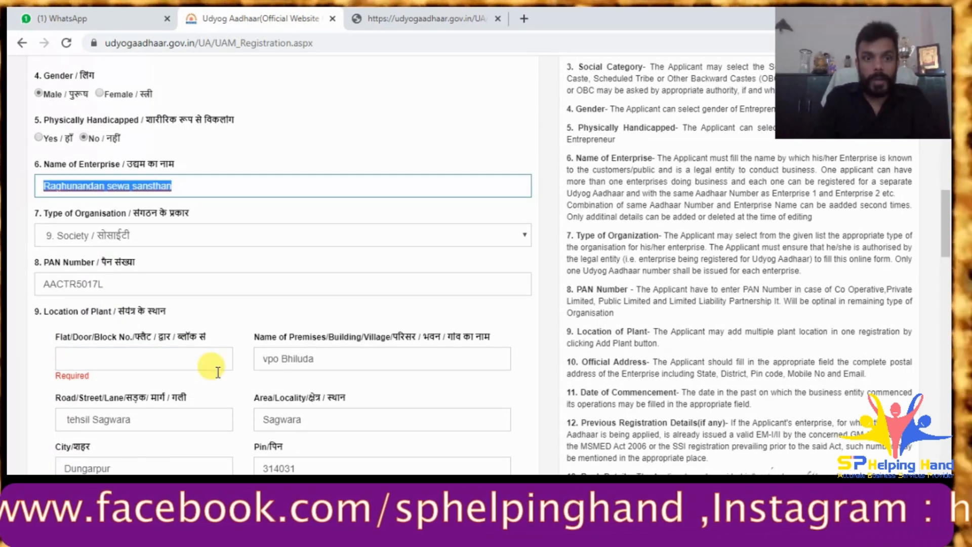
pyautogui.click(133, 354)
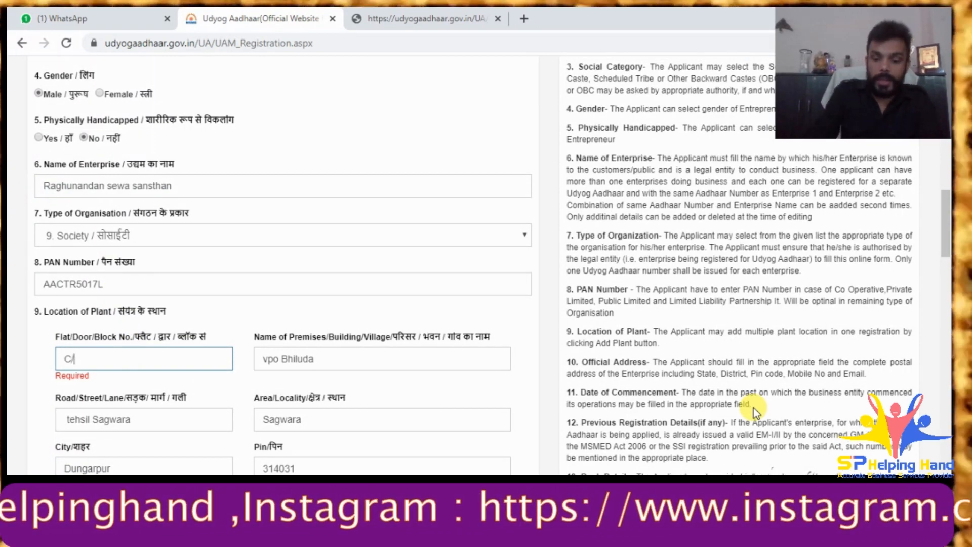
pyautogui.write('C/o')
pyautogui.hotkey('ctrl', 'v')
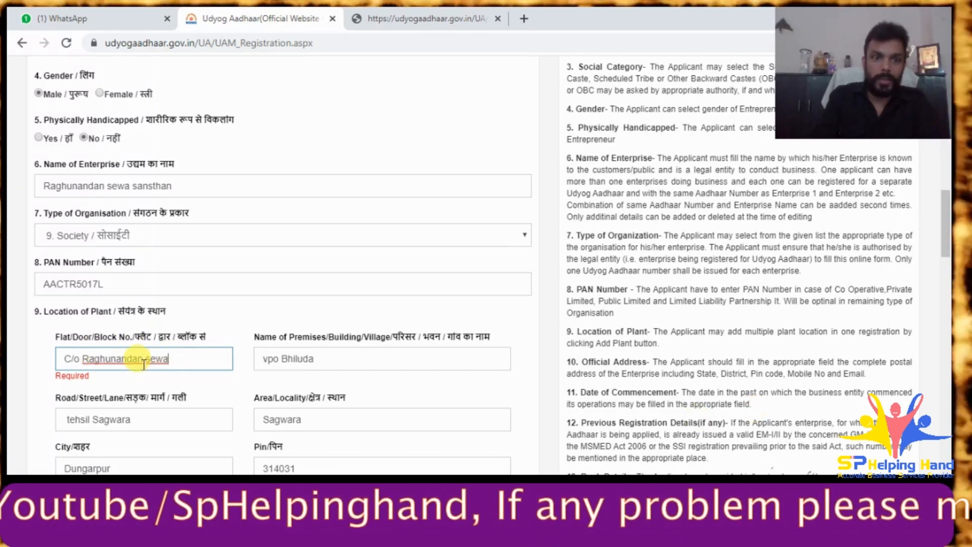
# - Trim the enterprise name out of Name of Premises, then add the plant to the list
pyautogui.scroll(-3, 230, 364)
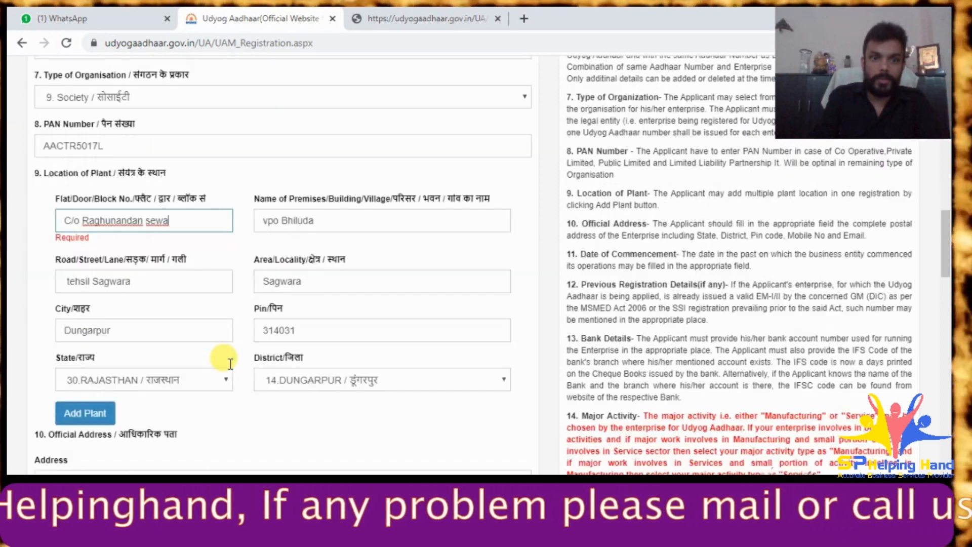
pyautogui.click(259, 217)
pyautogui.hotkey('ctrl', 'v')
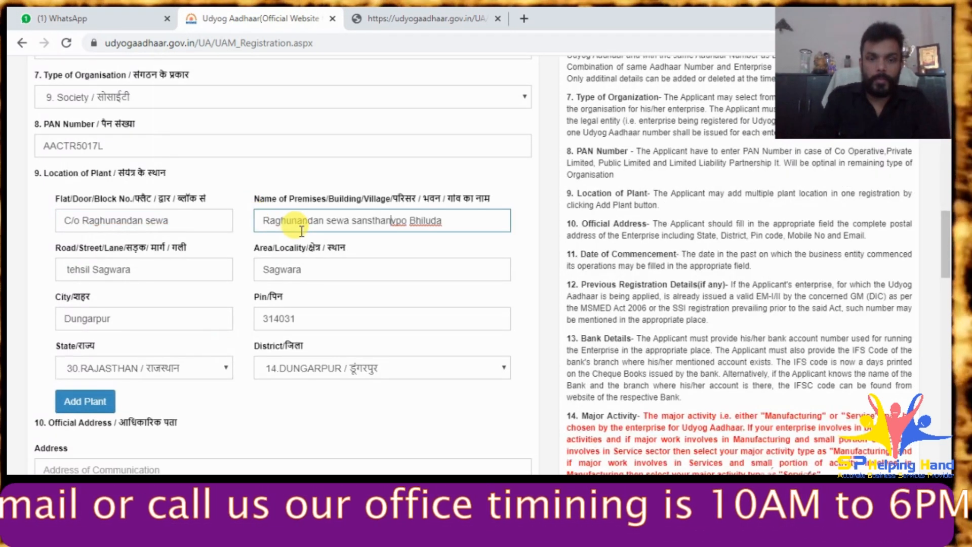
pyautogui.moveTo(350, 221); pyautogui.dragTo(9, 212)
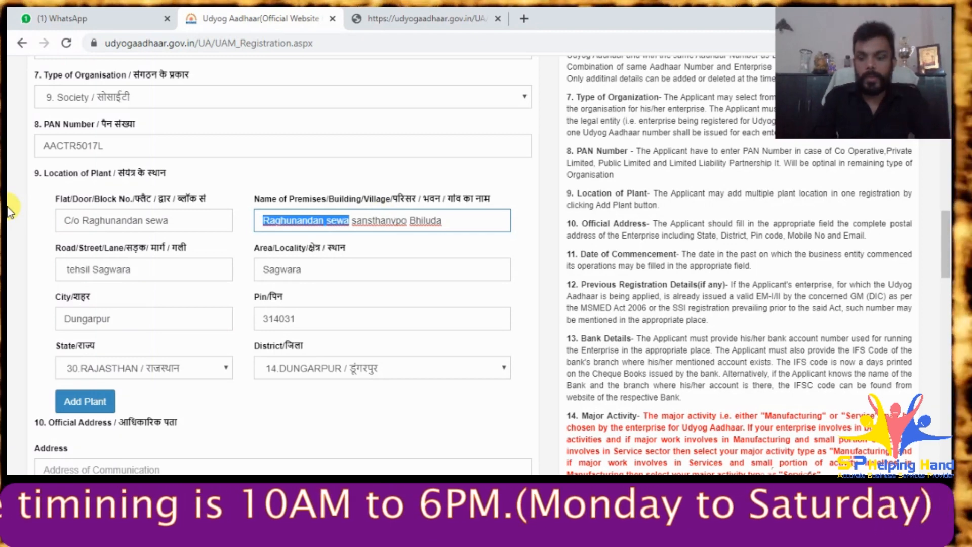
pyautogui.press('BackSpace')
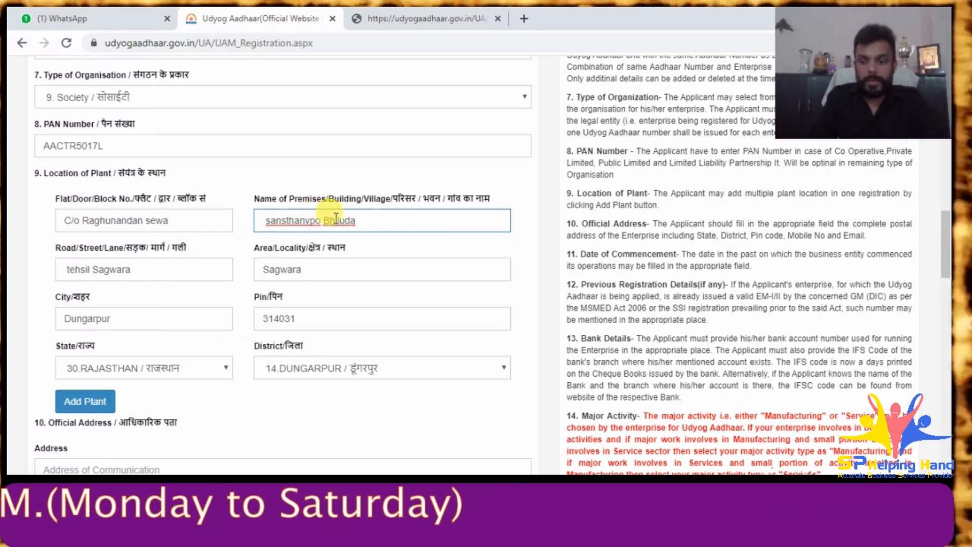
pyautogui.press('Delete')
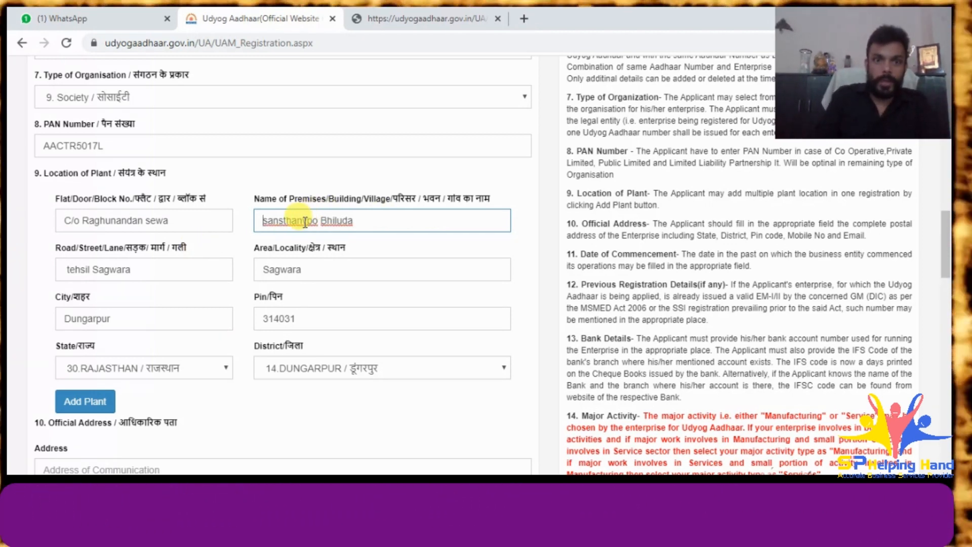
pyautogui.click(306, 221)
pyautogui.scroll(-2, 120, 314)
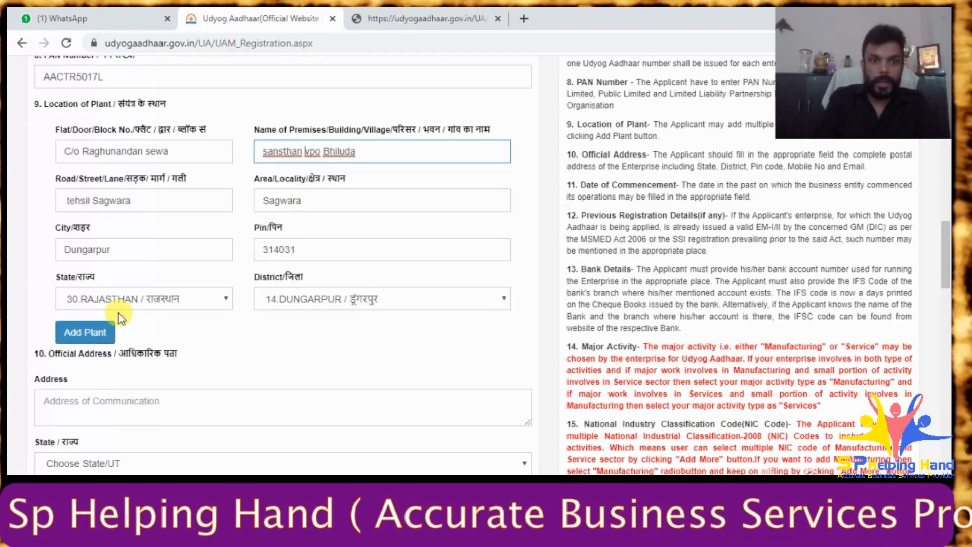
pyautogui.click(81, 335)
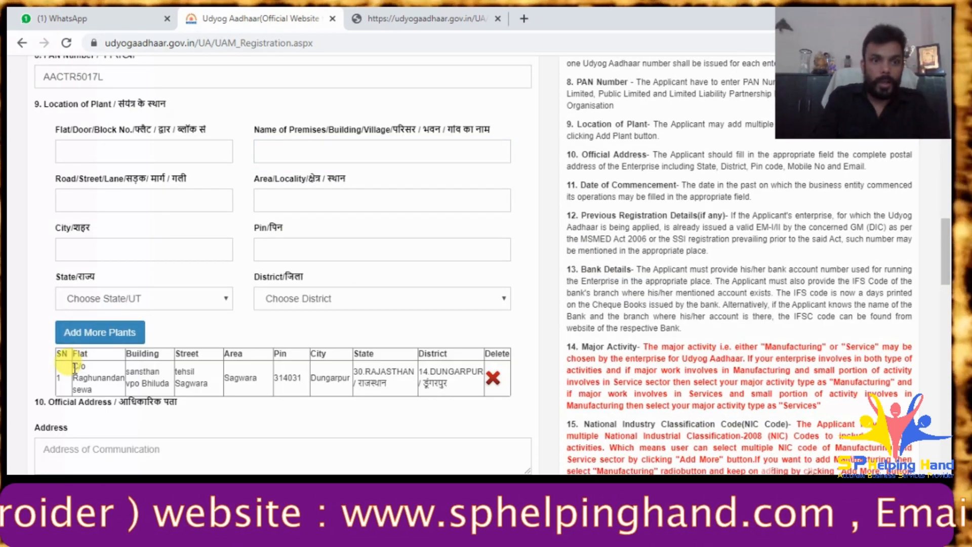
# - Start the official address with 'C/O' and the pasted enterprise name
pyautogui.click(61, 449)
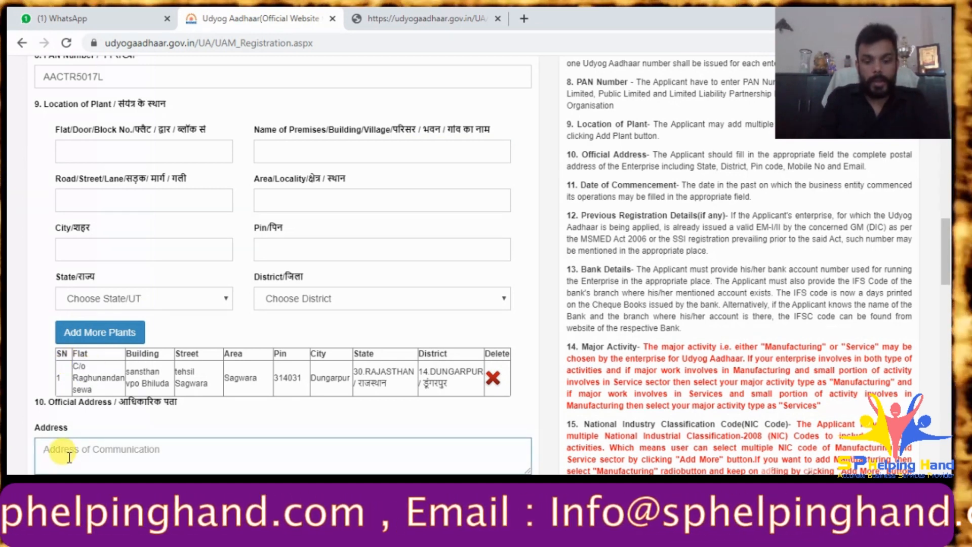
pyautogui.hotkey('ctrl', 'v')
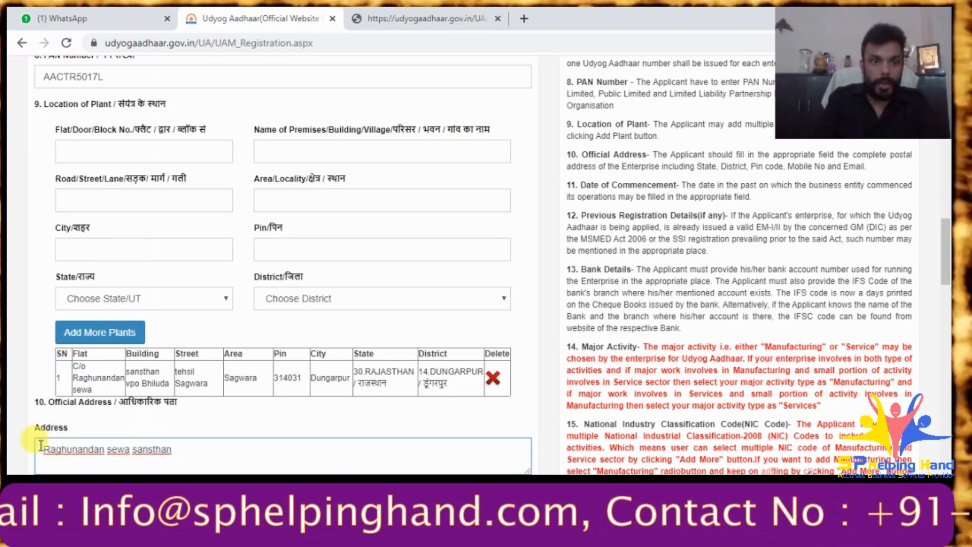
pyautogui.press('Home')
pyautogui.write('C/O')
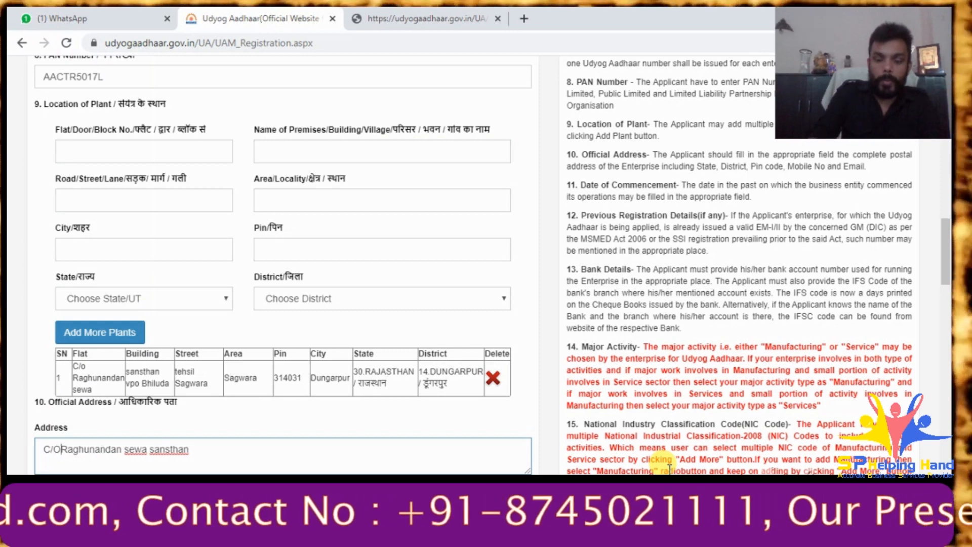
pyautogui.click(261, 446)
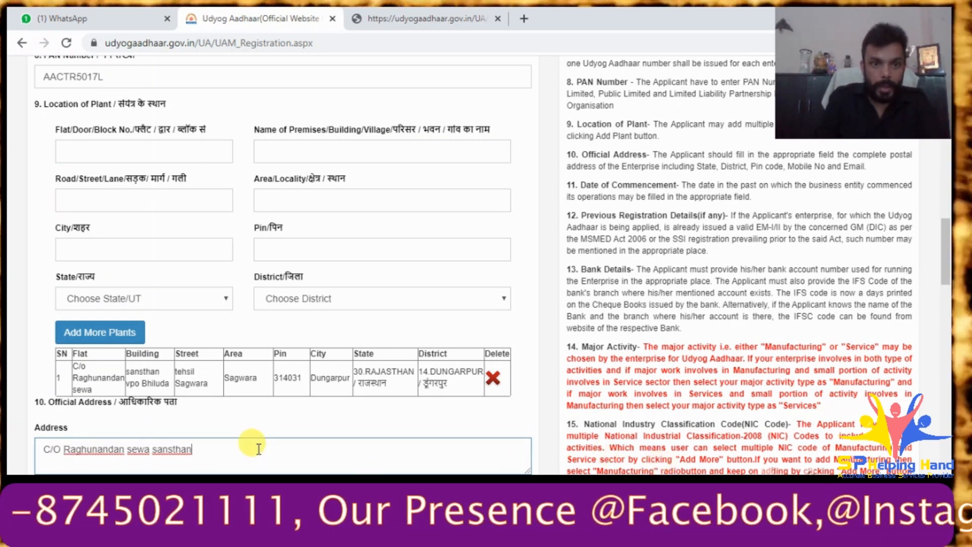
# - Copy the registered address line from the client notes into the official address
pyautogui.hotkey('alt', 'Tab')
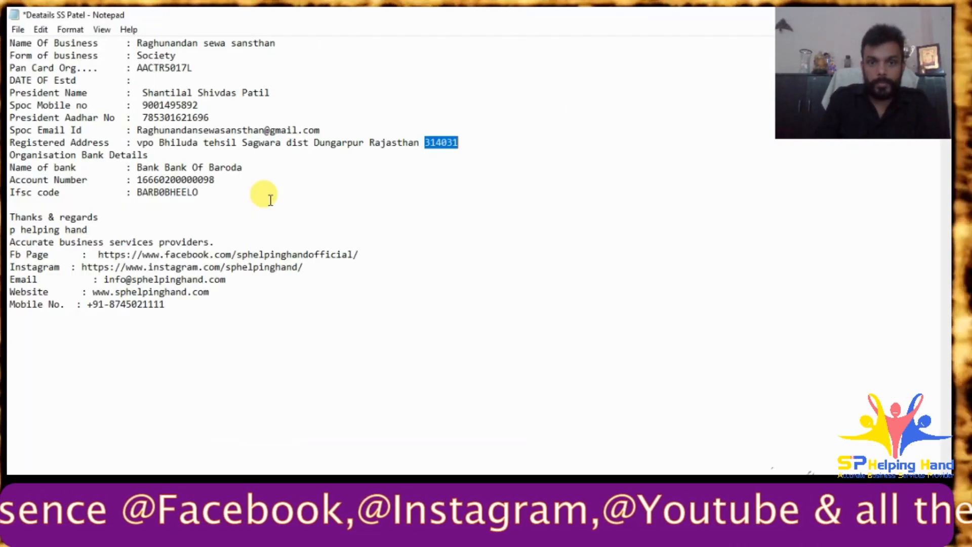
pyautogui.moveTo(135, 144); pyautogui.dragTo(459, 142)
pyautogui.hotkey('ctrl', 'c')
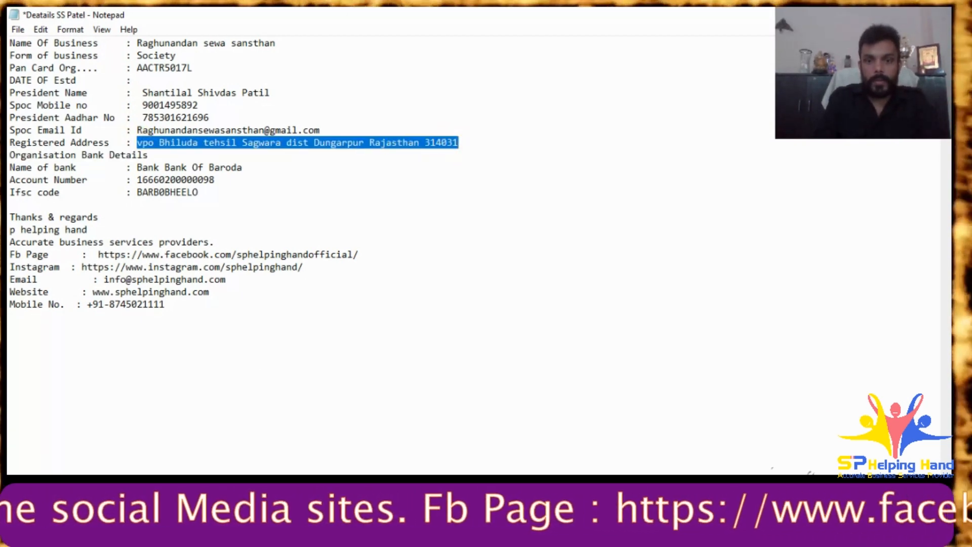
pyautogui.hotkey('alt', 'Tab')
pyautogui.click(217, 450)
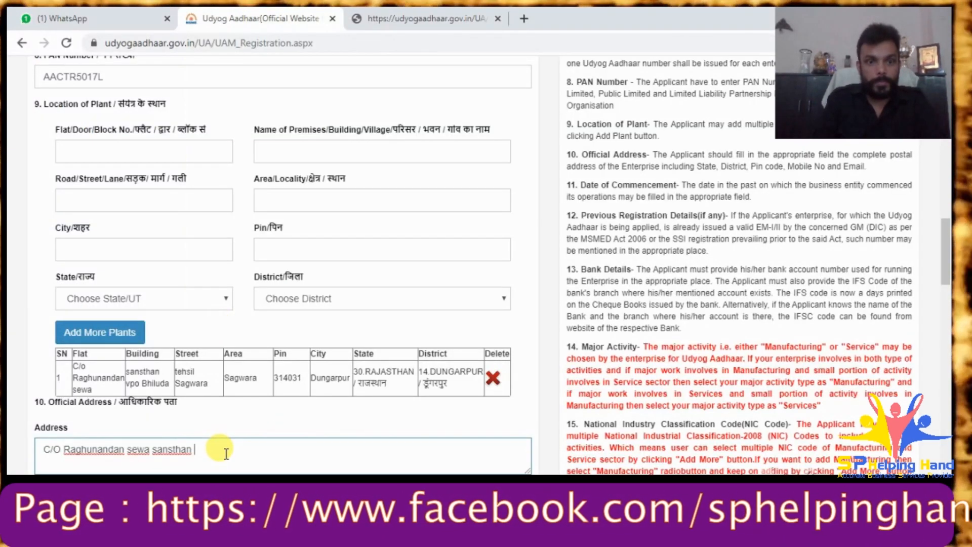
pyautogui.hotkey('ctrl', 'v')
pyautogui.scroll(-4, 224, 453)
# - Set the official address state to RAJASTHAN and district to DUNGARPUR
pyautogui.click(104, 305)
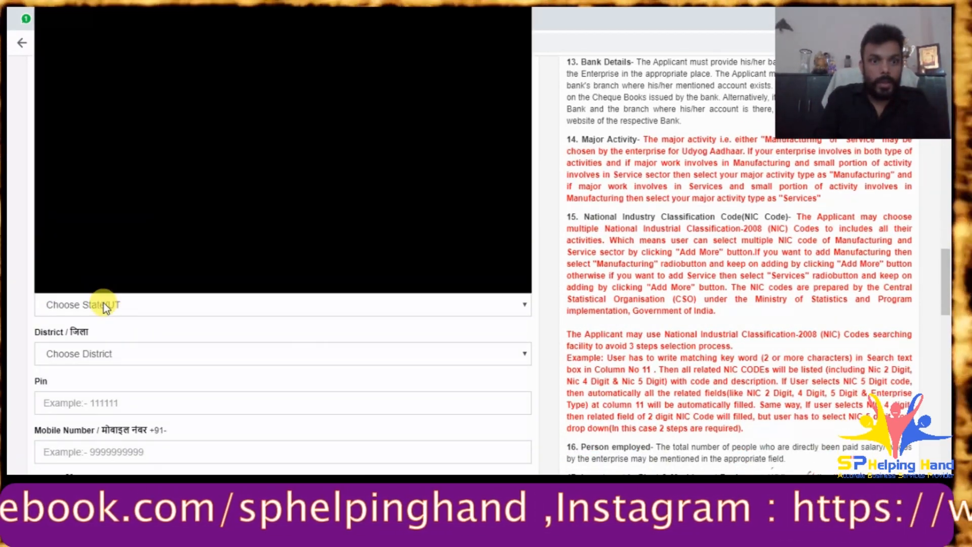
pyautogui.scroll(-6, 129, 203)
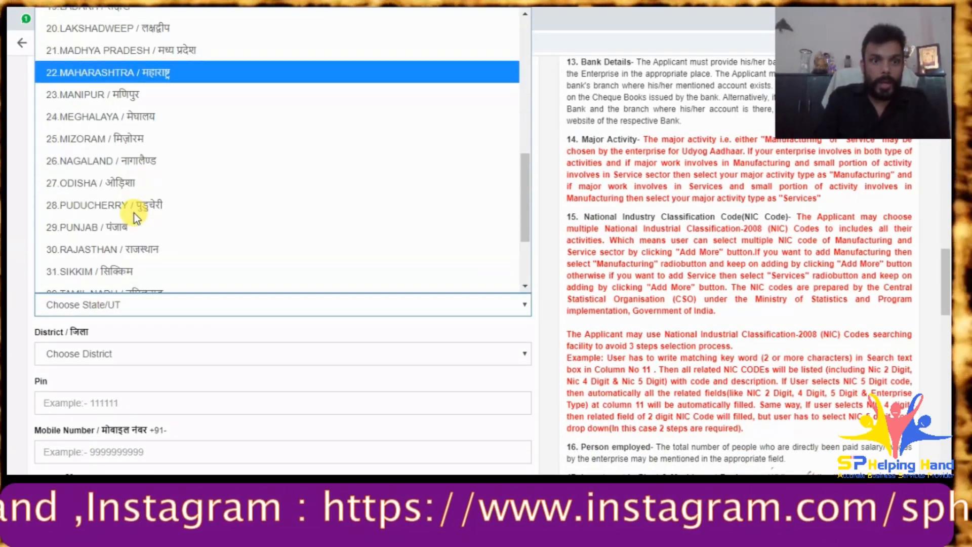
pyautogui.scroll(-2, 124, 208)
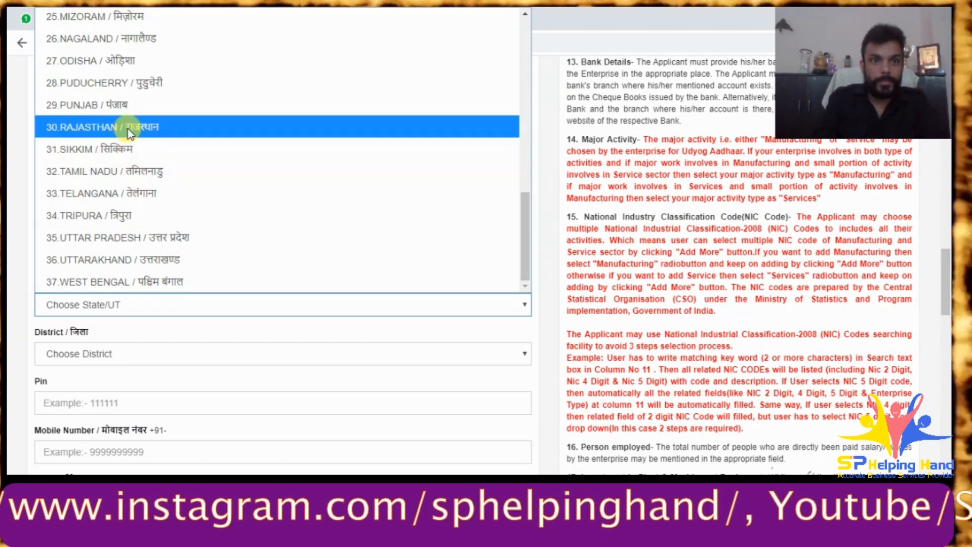
pyautogui.click(130, 126)
pyautogui.click(116, 355)
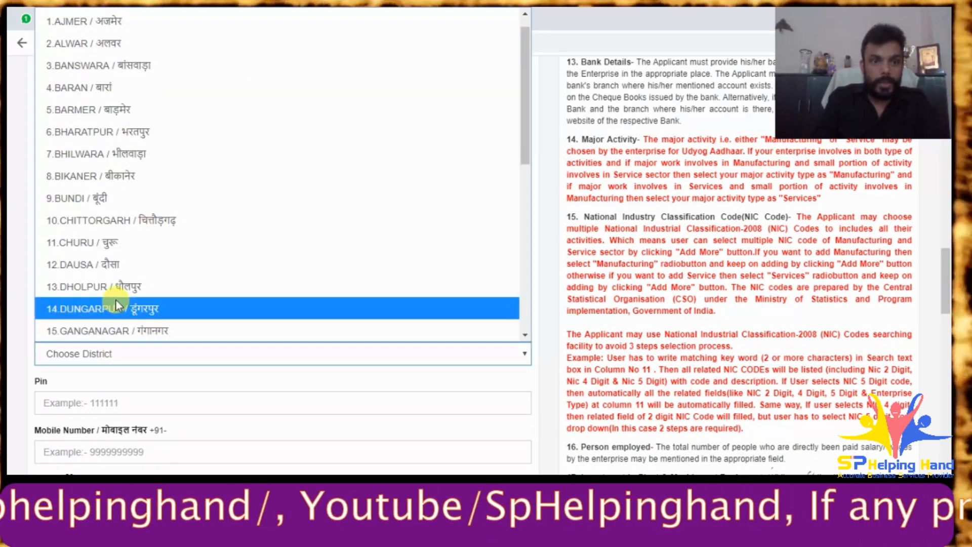
pyautogui.click(118, 309)
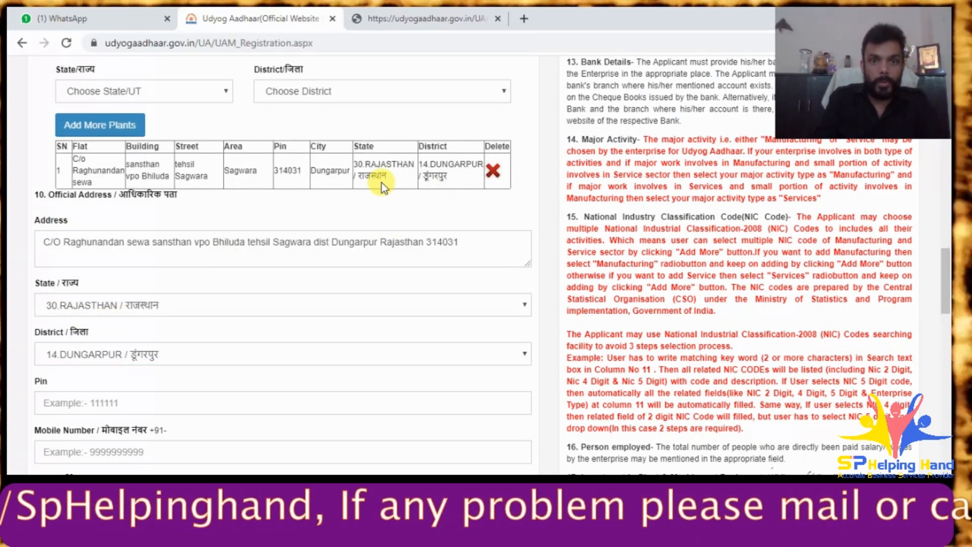
# - Copy the pin code from the plants table into the official address Pin field
pyautogui.moveTo(302, 170); pyautogui.dragTo(276, 170)
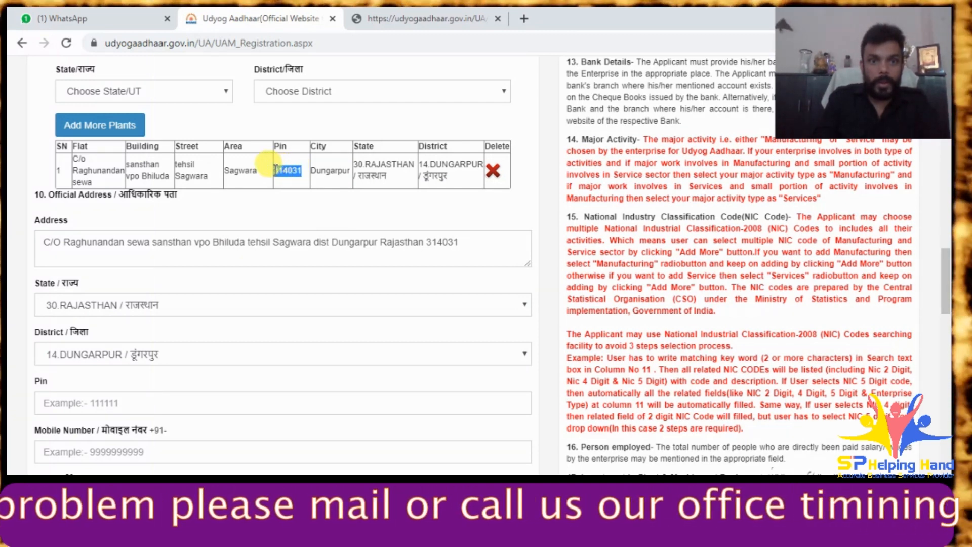
pyautogui.click(152, 402)
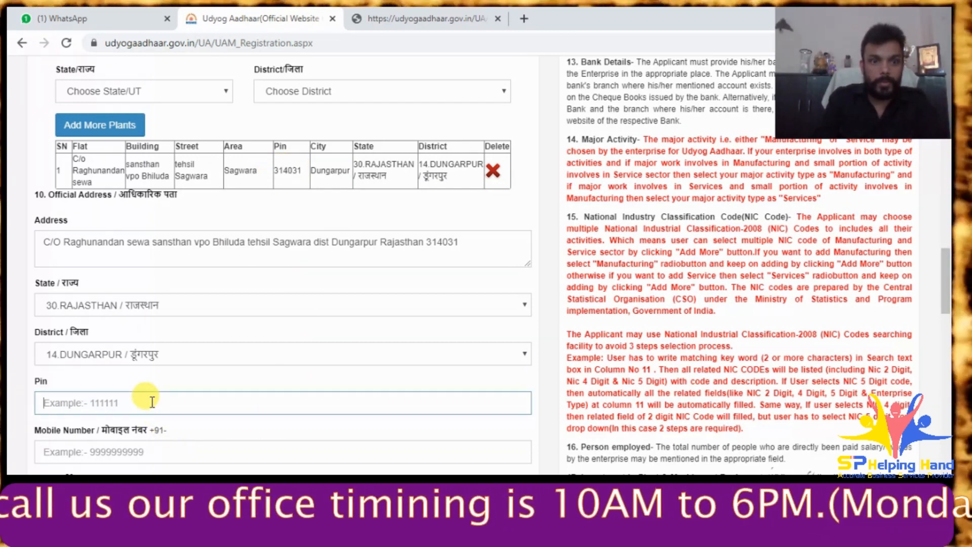
pyautogui.hotkey('ctrl', 'v')
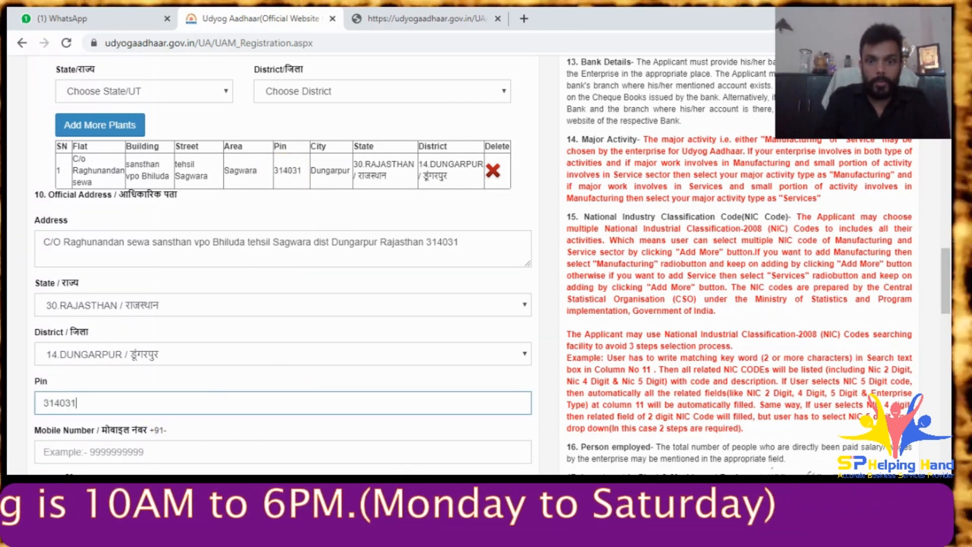
pyautogui.hotkey('alt', 'Tab')
pyautogui.moveTo(198, 104); pyautogui.dragTo(143, 105)
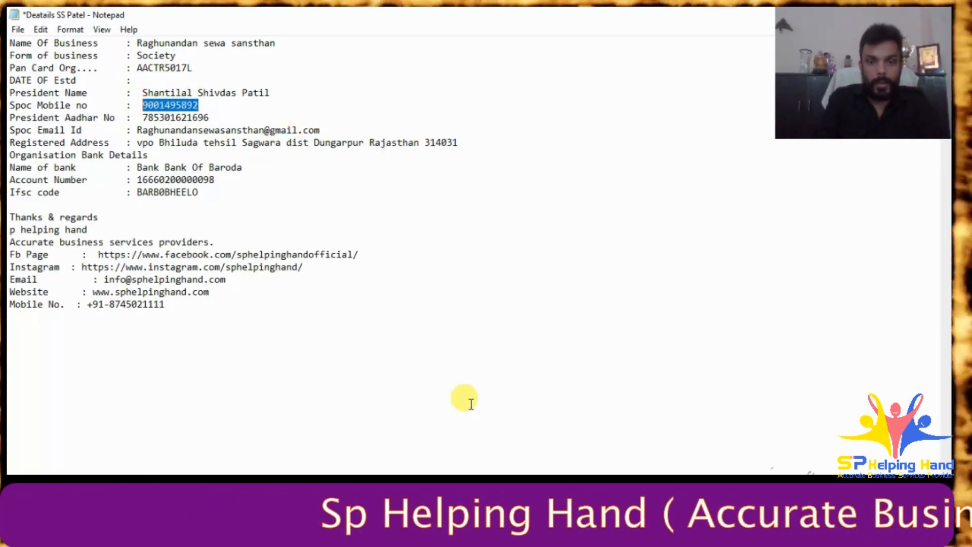
# - Paste the client's mobile number into the Mobile Number field
pyautogui.hotkey('alt', 'Tab')
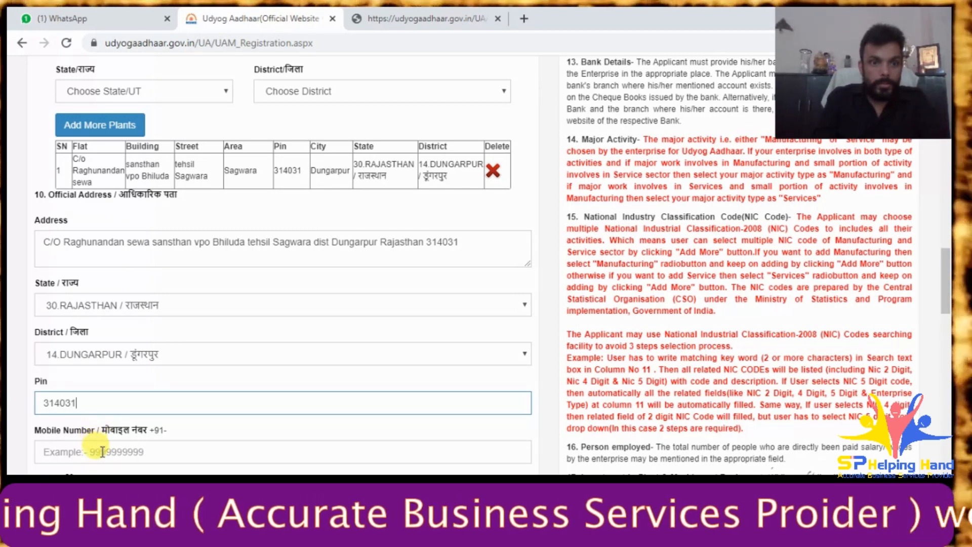
pyautogui.click(102, 452)
pyautogui.hotkey('ctrl', 'v')
pyautogui.scroll(-3, 424, 346)
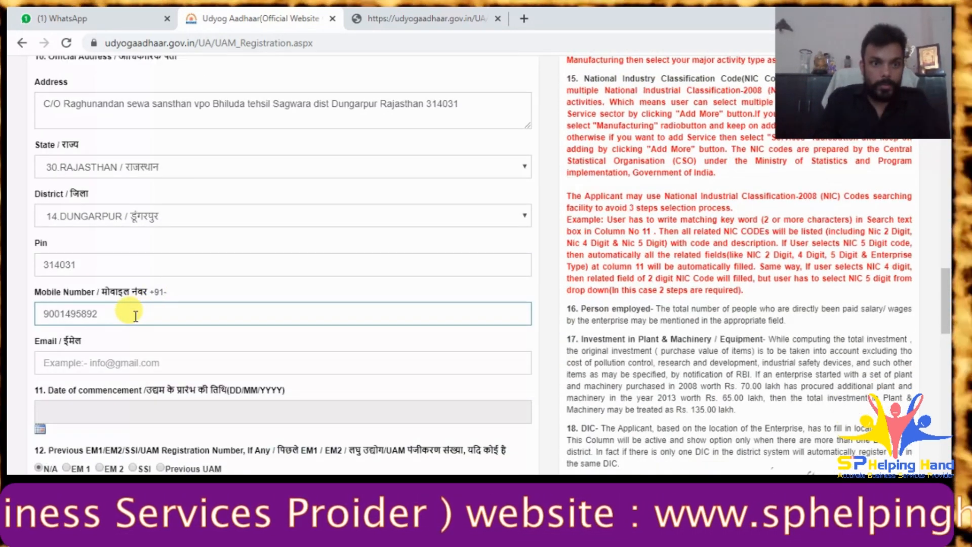
pyautogui.click(128, 359)
# - Copy the client's e-mail address from the notes into the Email field
pyautogui.hotkey('alt', 'Tab')
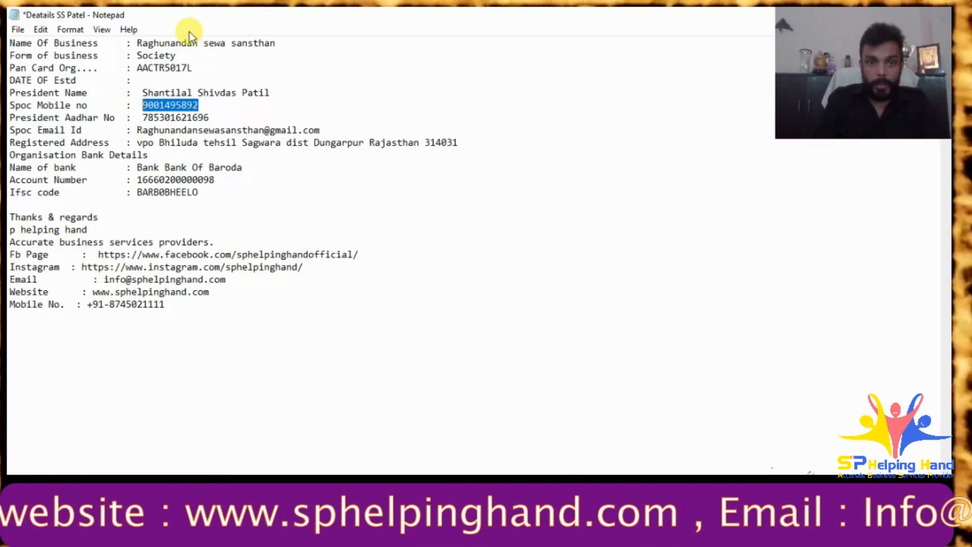
pyautogui.moveTo(137, 130); pyautogui.dragTo(315, 130)
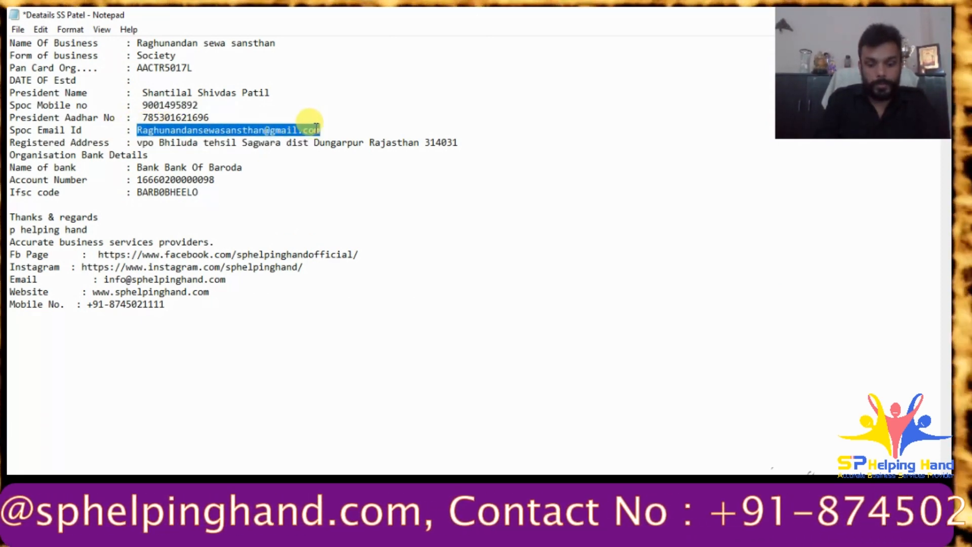
pyautogui.hotkey('alt', 'Tab')
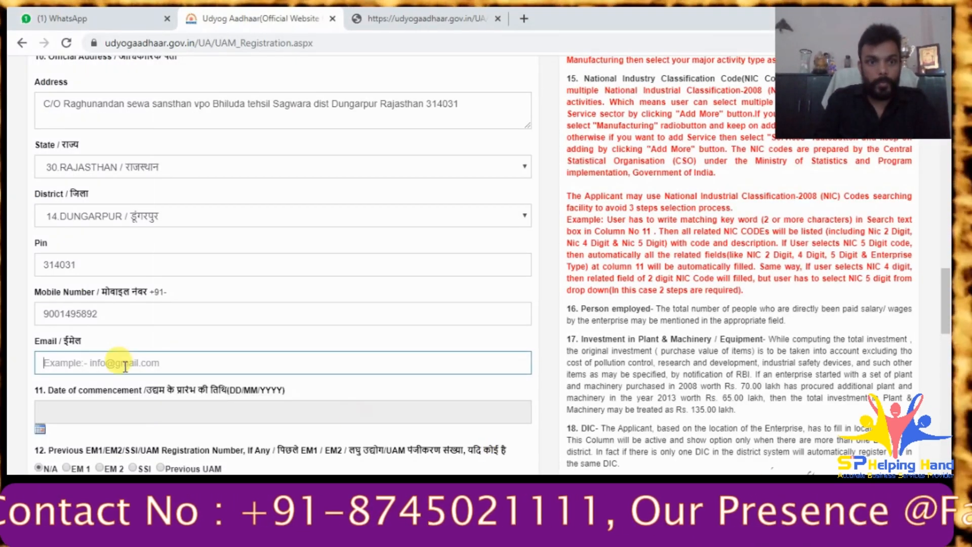
pyautogui.hotkey('ctrl', 'v')
pyautogui.scroll(-3, 281, 332)
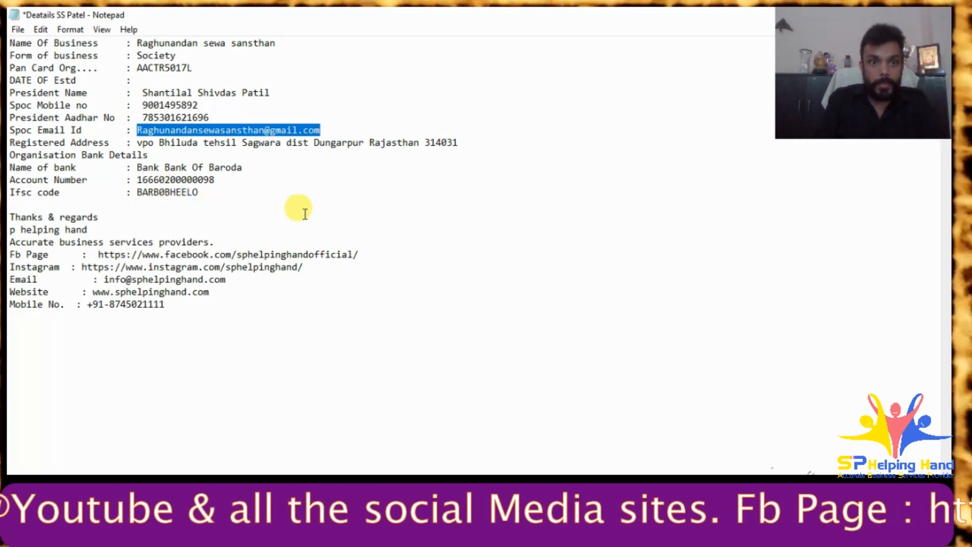
pyautogui.click(305, 213)
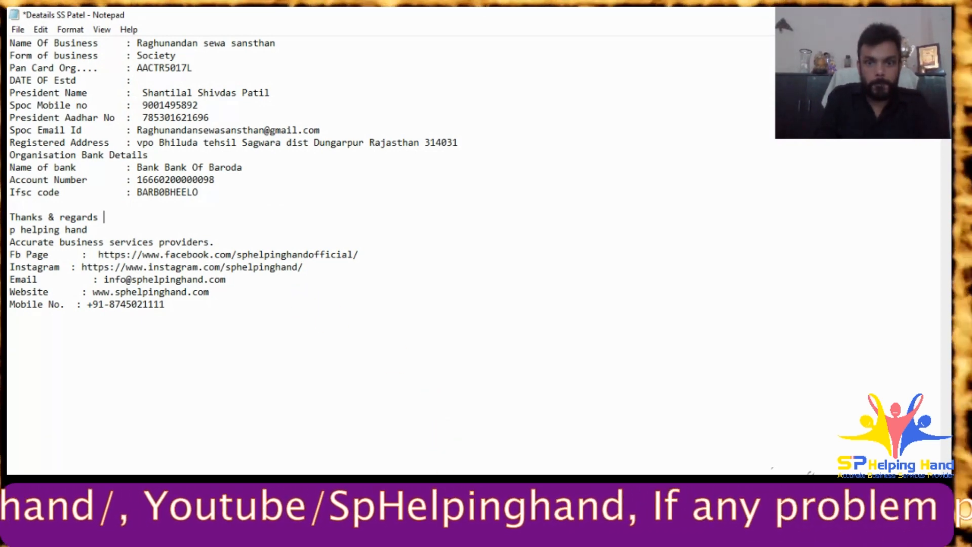
pyautogui.hotkey('alt', 'Tab')
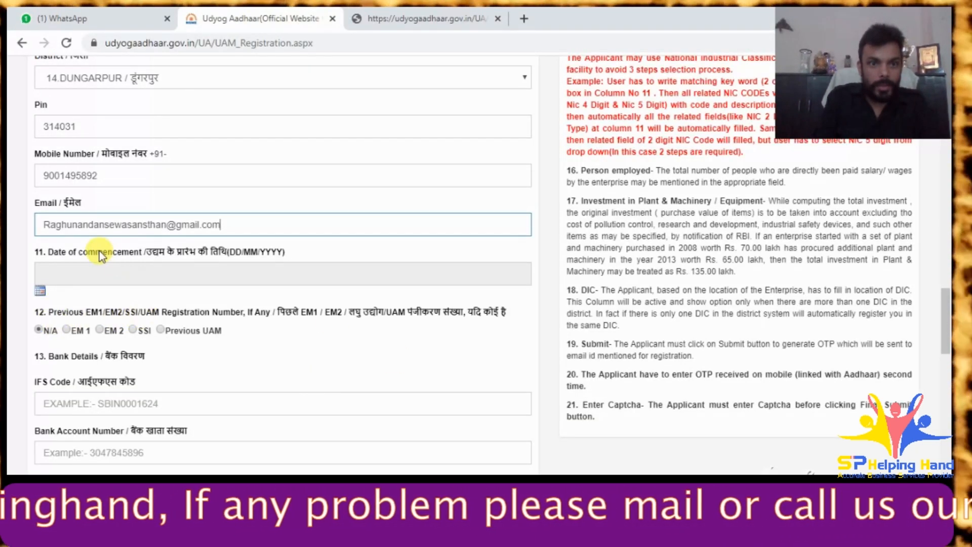
# - Mark Previous UAM as the enterprise's prior registration type
pyautogui.moveTo(77, 250); pyautogui.dragTo(147, 250)
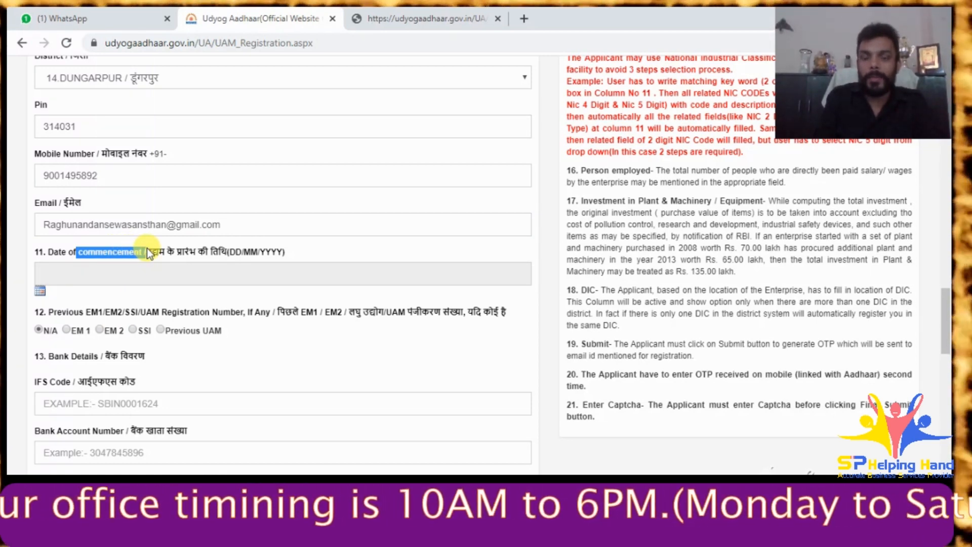
pyautogui.click(341, 245)
pyautogui.scroll(-3, 272, 291)
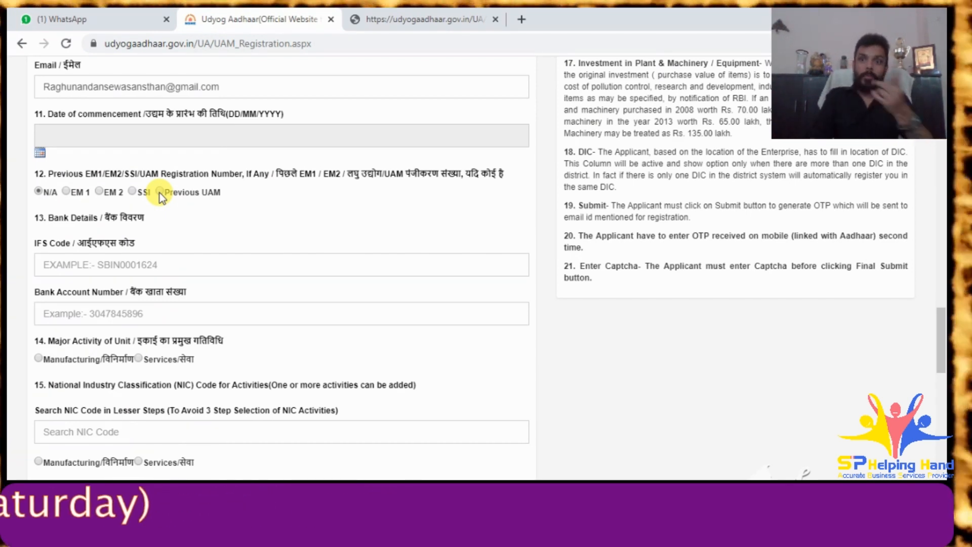
pyautogui.click(160, 192)
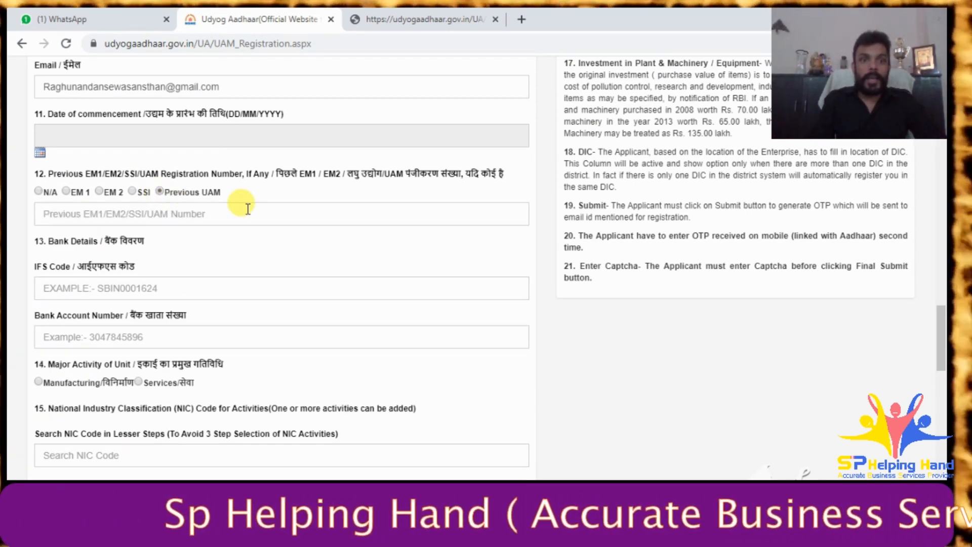
# - Copy the Udyog Aadhaar number from the old certificate into the previous registration number field
pyautogui.click(362, 10)
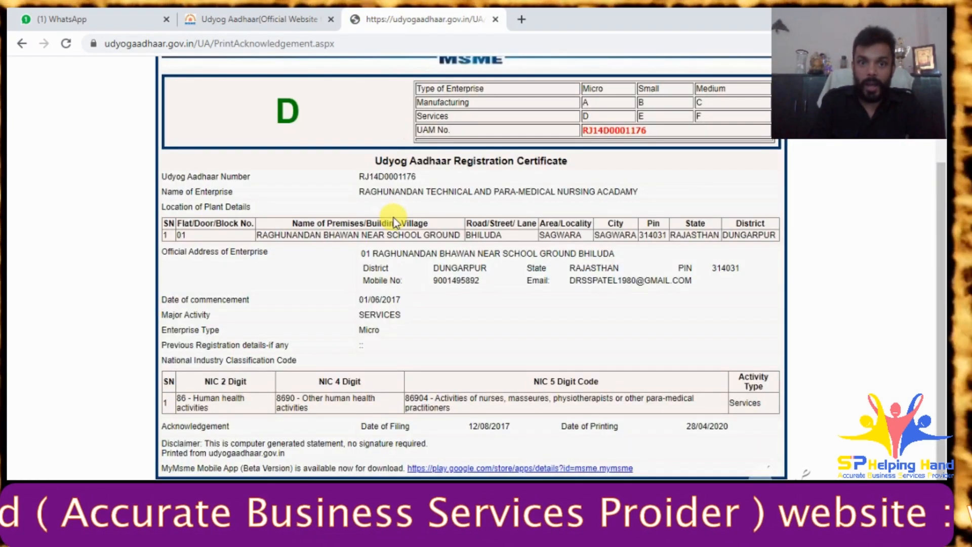
pyautogui.moveTo(358, 176); pyautogui.dragTo(419, 178)
pyautogui.hotkey('ctrl', 'c')
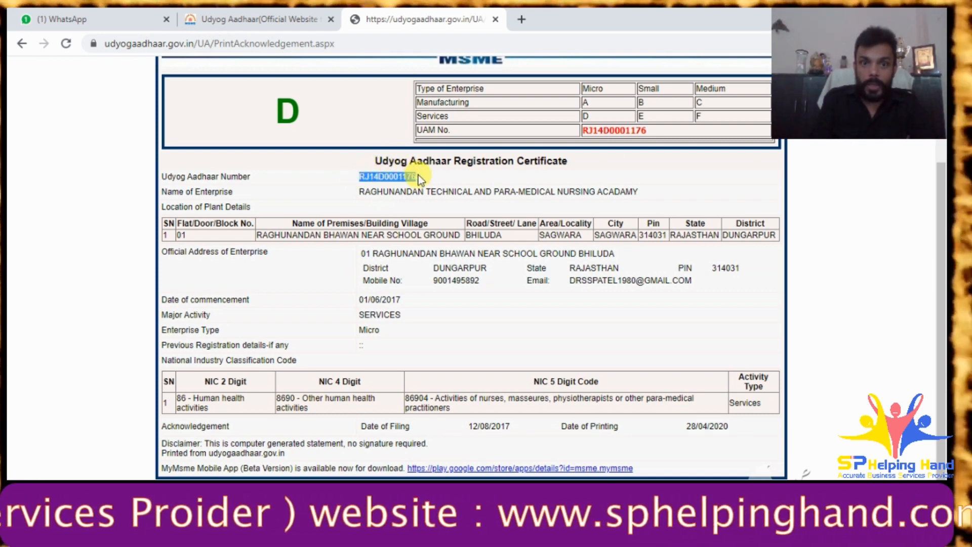
pyautogui.click(152, 20)
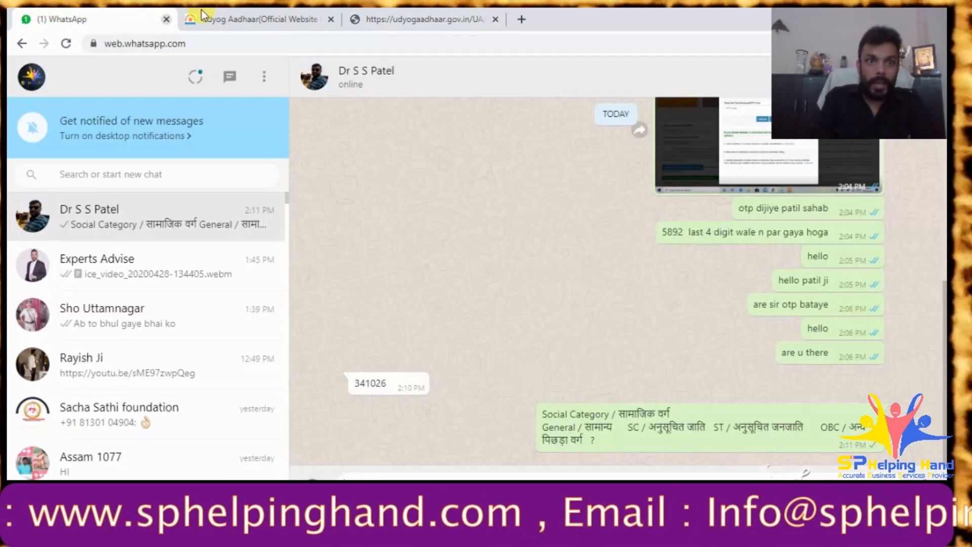
pyautogui.click(202, 15)
pyautogui.click(119, 216)
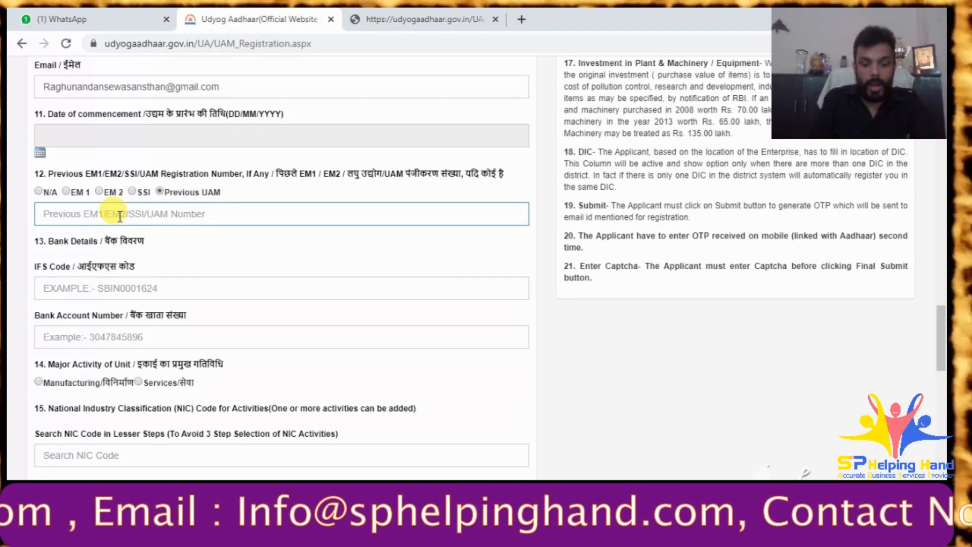
pyautogui.hotkey('ctrl', 'v')
pyautogui.click(217, 259)
pyautogui.scroll(-3, 216, 258)
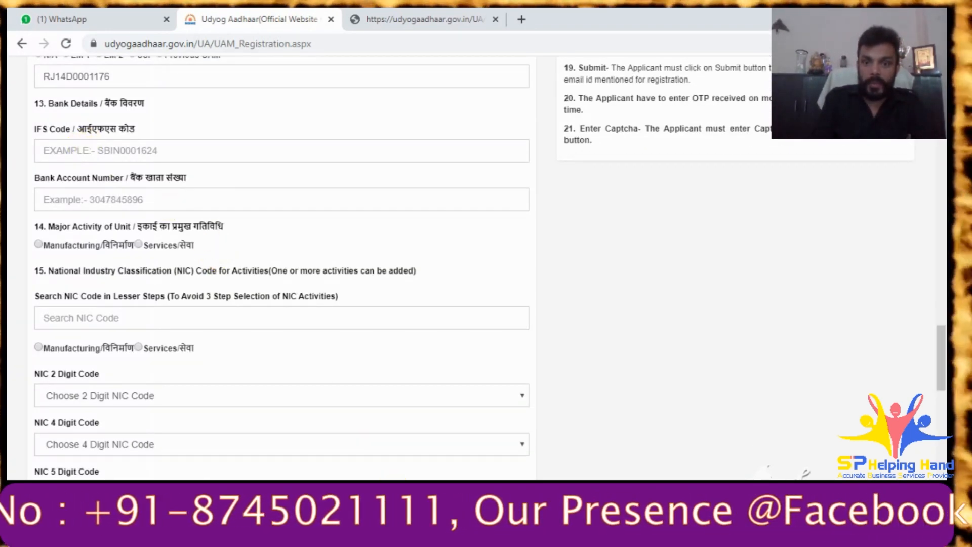
# - Enter IFS code BARB0BHEELO from the client notes
pyautogui.hotkey('alt', 'Tab')
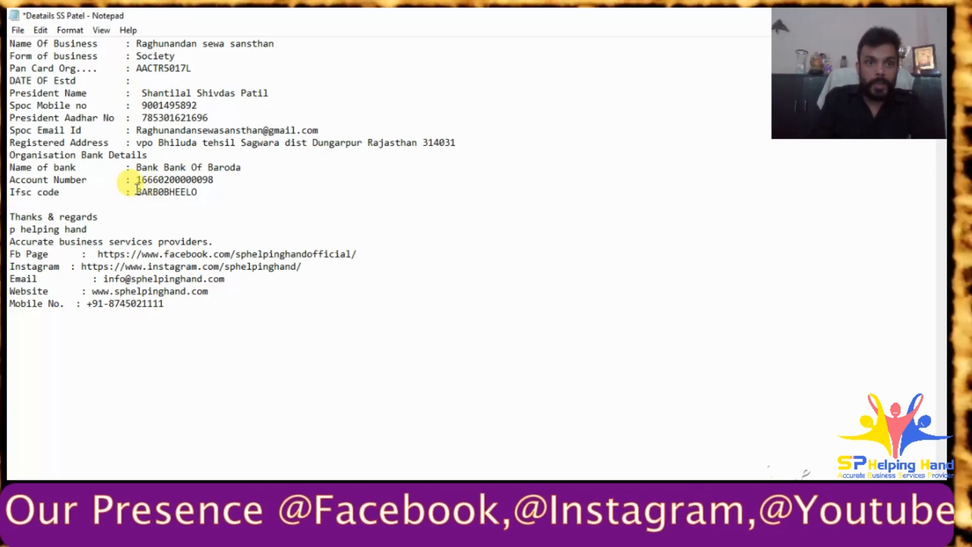
pyautogui.moveTo(136, 192); pyautogui.dragTo(198, 192)
pyautogui.hotkey('ctrl', 'c')
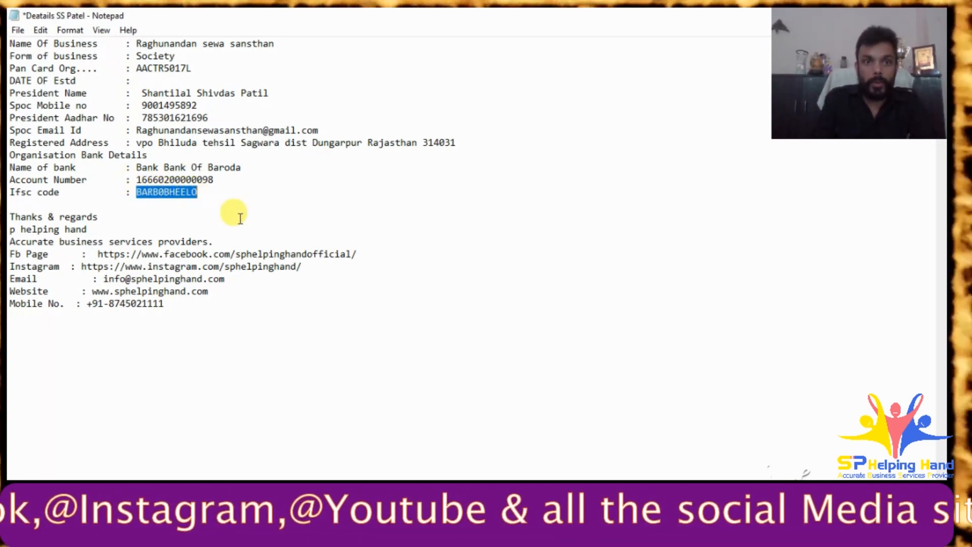
pyautogui.hotkey('alt', 'Tab')
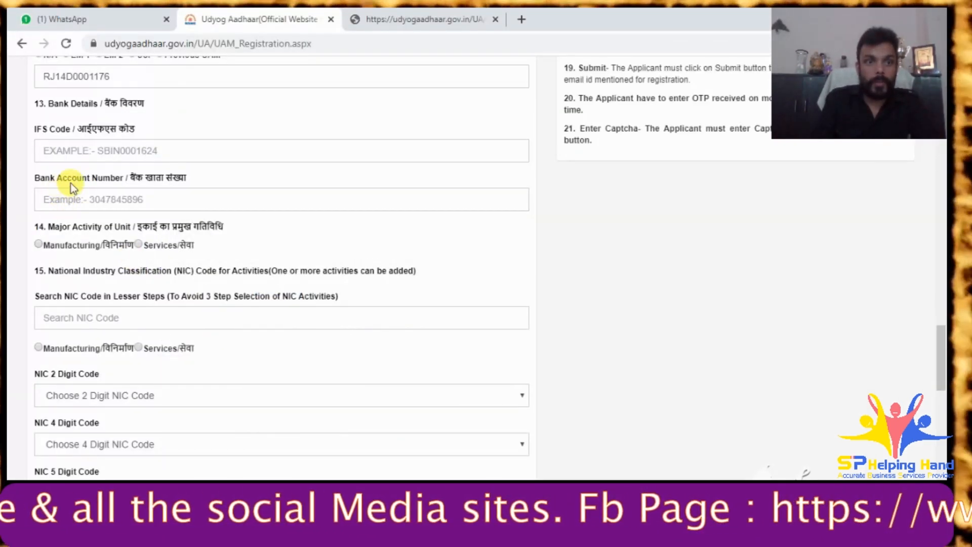
pyautogui.click(69, 152)
pyautogui.hotkey('ctrl', 'v')
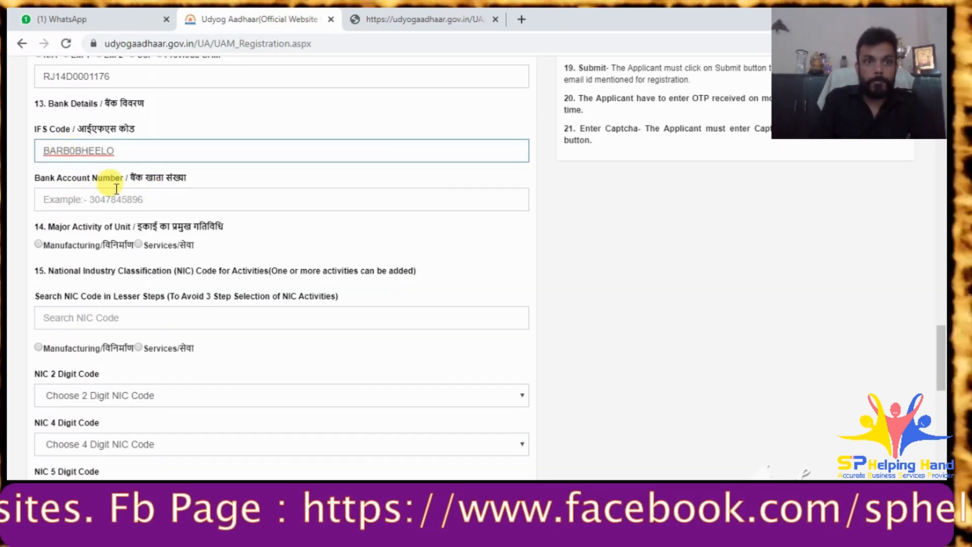
# - Copy the bank account number from the notes and choose Services as major activity
pyautogui.click(79, 200)
pyautogui.hotkey('alt', 'Tab')
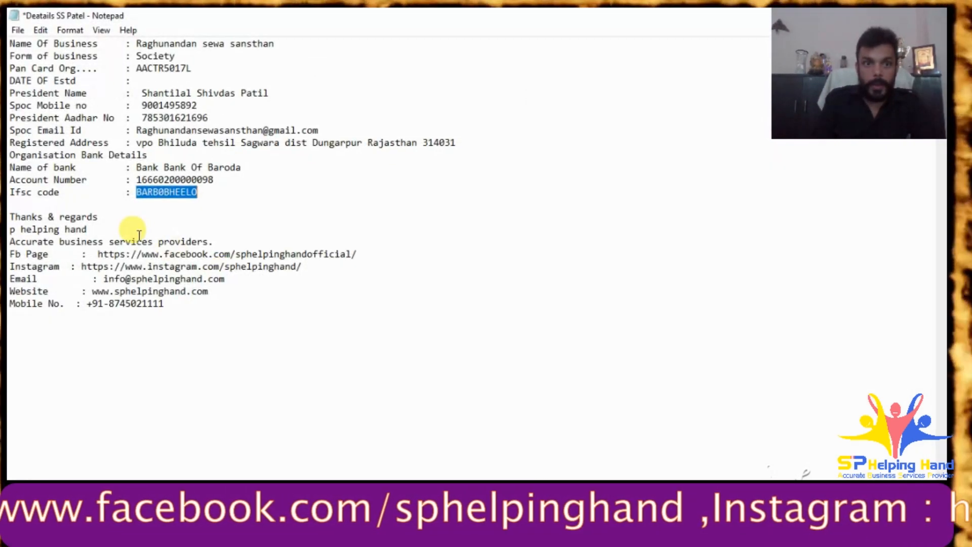
pyautogui.moveTo(138, 180); pyautogui.dragTo(215, 178)
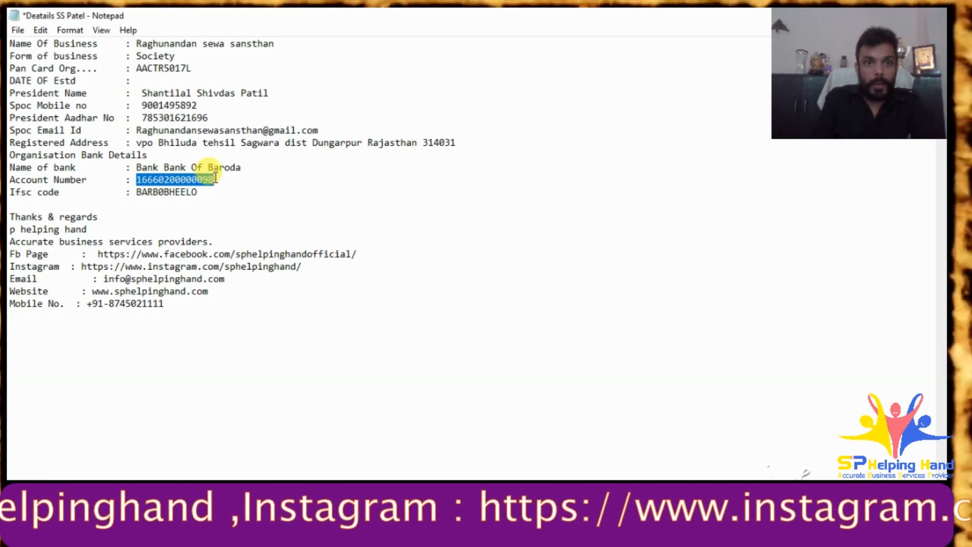
pyautogui.hotkey('alt', 'Tab')
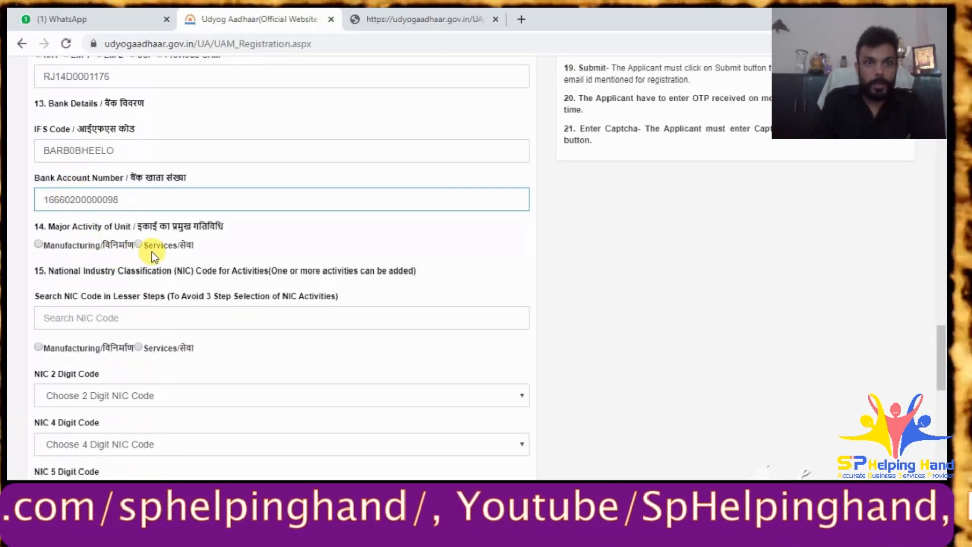
pyautogui.click(137, 245)
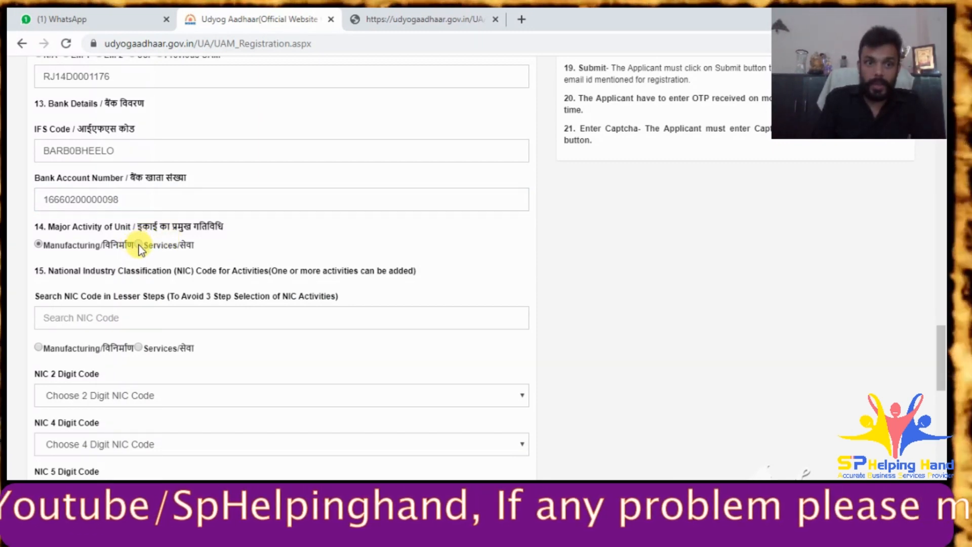
pyautogui.scroll(-6, 312, 244)
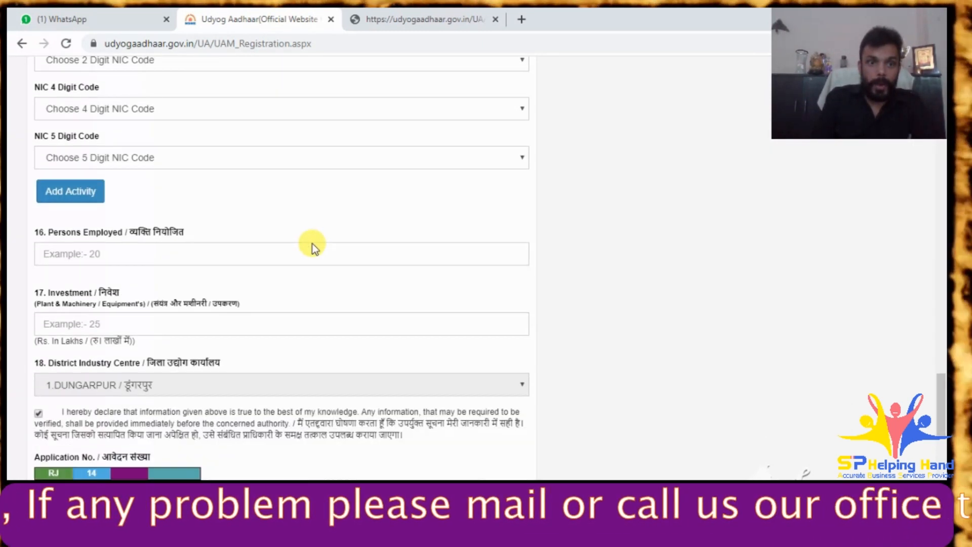
# - Scroll through the whole registration form to review entries, then go to the WhatsApp chat
pyautogui.click(167, 246)
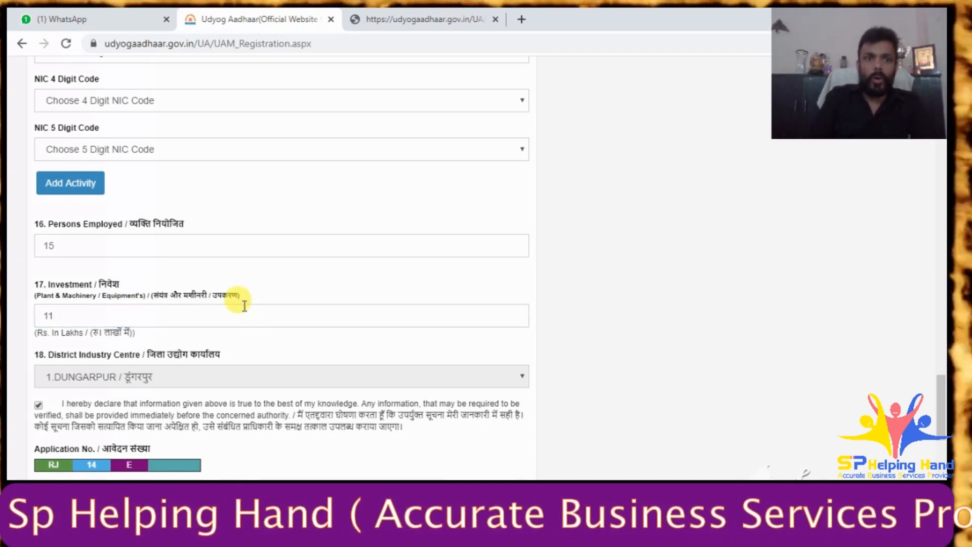
pyautogui.scroll(4, 208, 263)
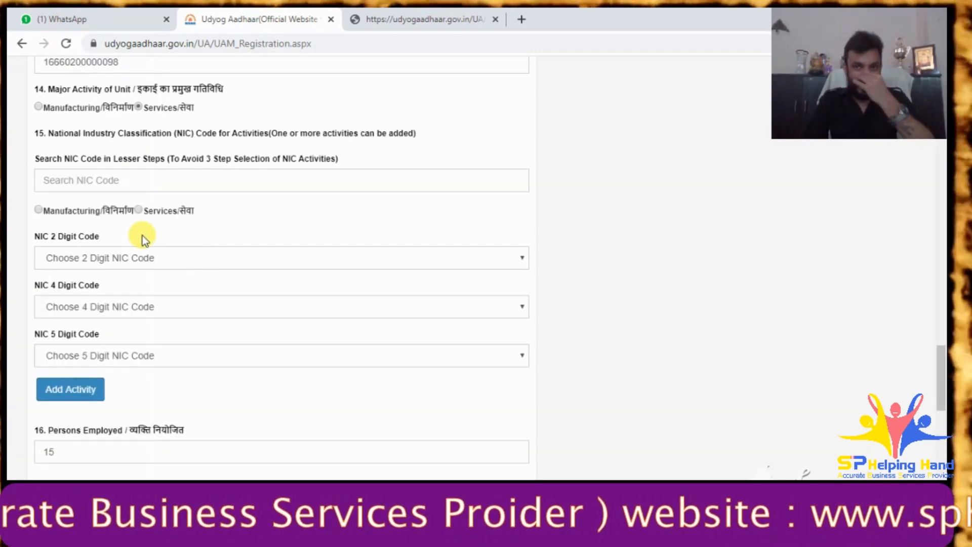
pyautogui.scroll(7, 142, 236)
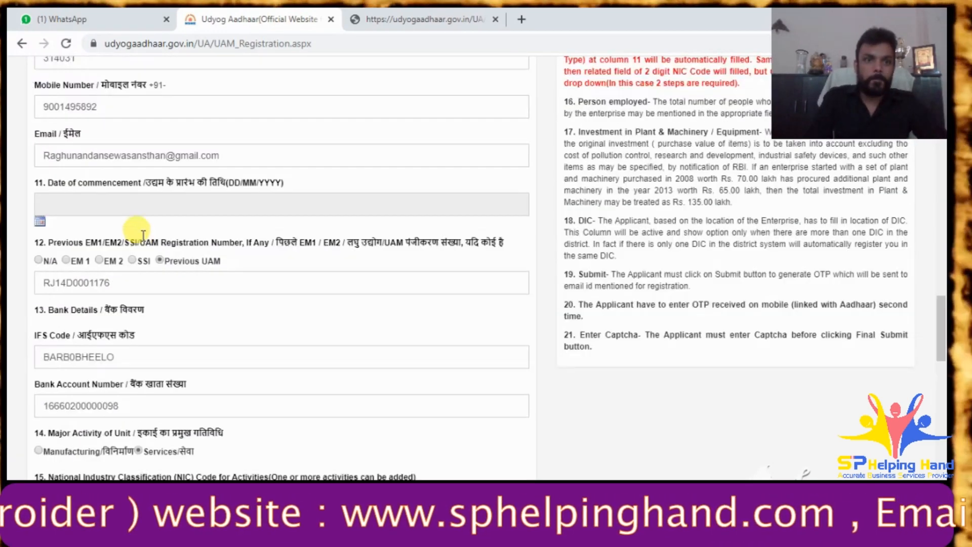
pyautogui.scroll(12, 142, 236)
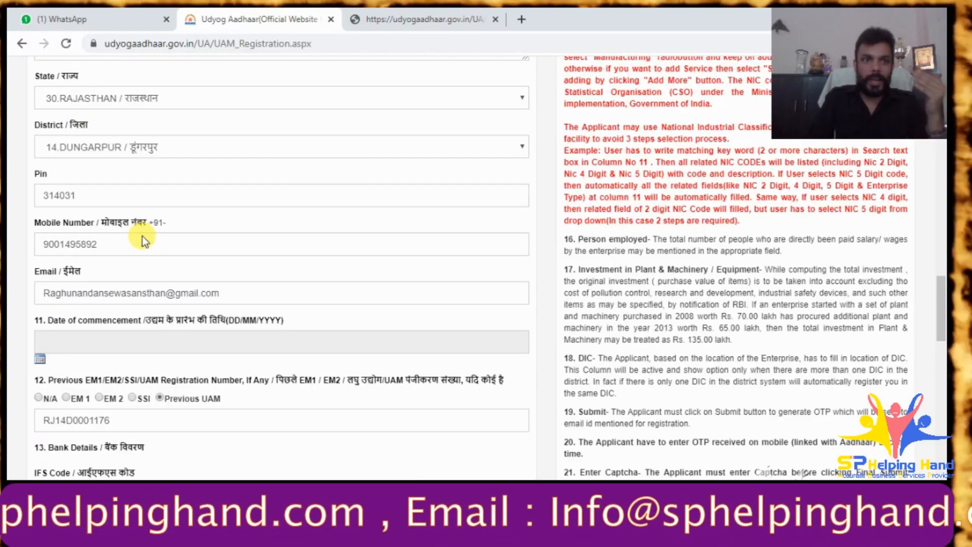
pyautogui.scroll(7, 142, 236)
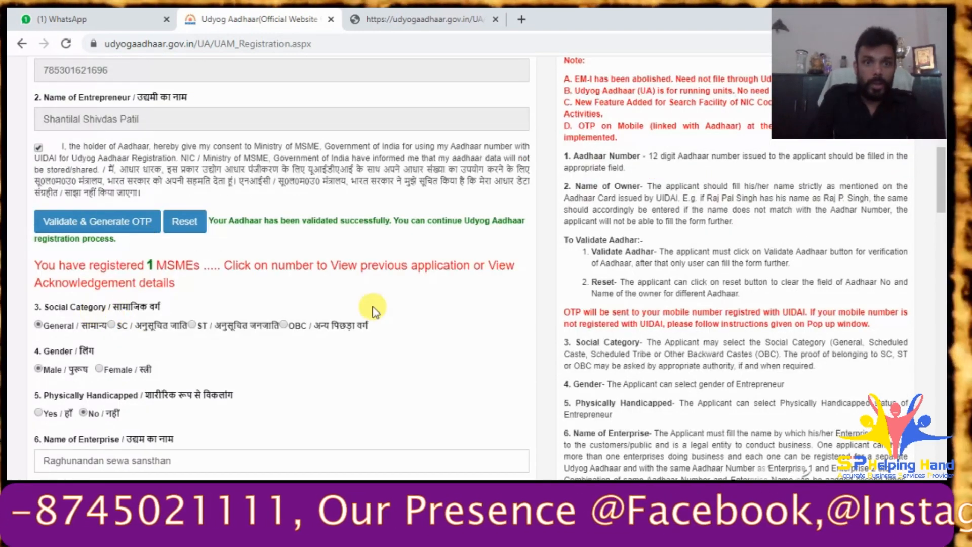
pyautogui.scroll(-5, 387, 314)
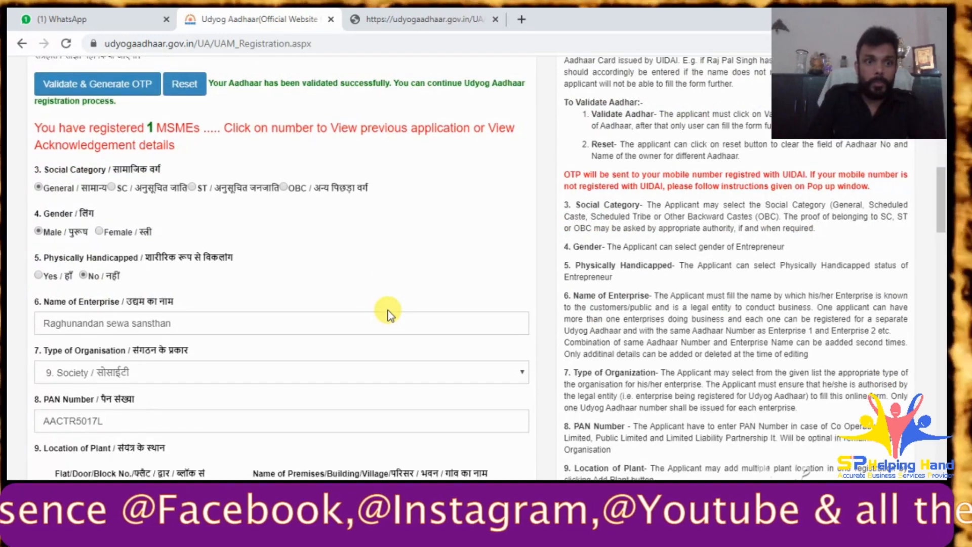
pyautogui.scroll(-4, 388, 314)
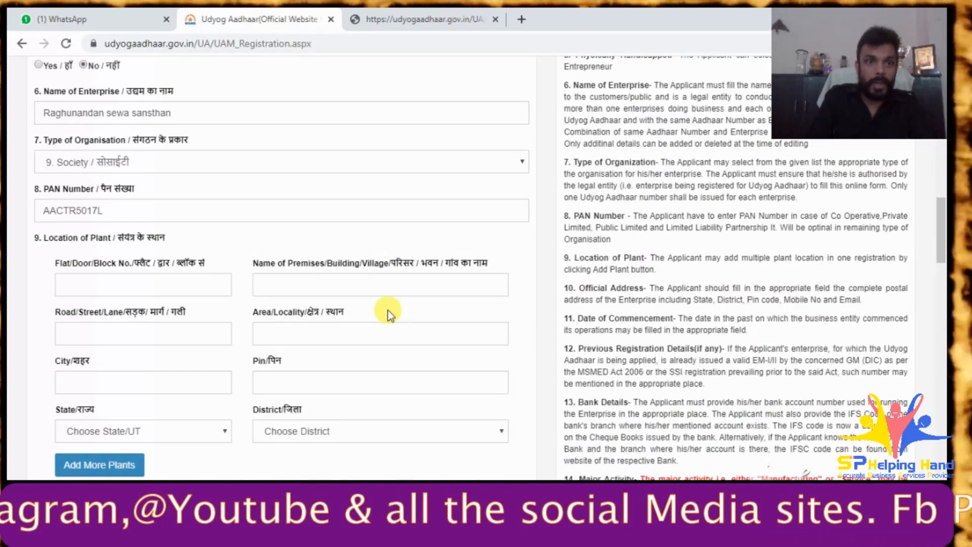
pyautogui.scroll(-3, 388, 309)
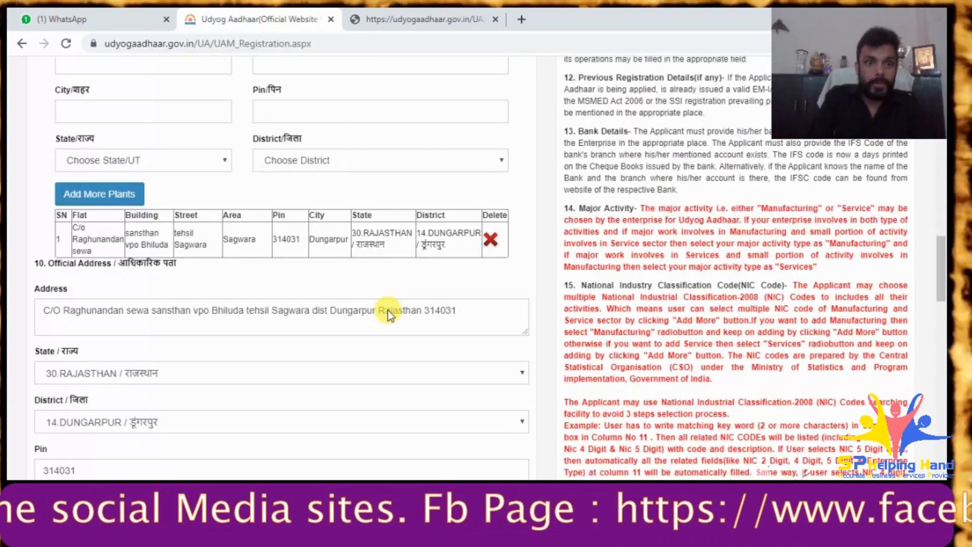
pyautogui.scroll(-1, 388, 314)
pyautogui.scroll(-4, 296, 248)
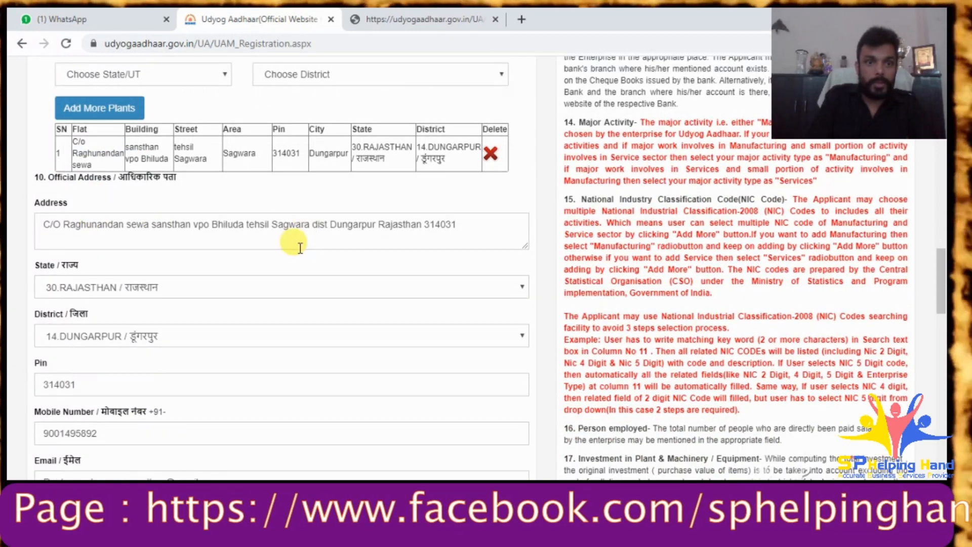
pyautogui.scroll(-1, 300, 248)
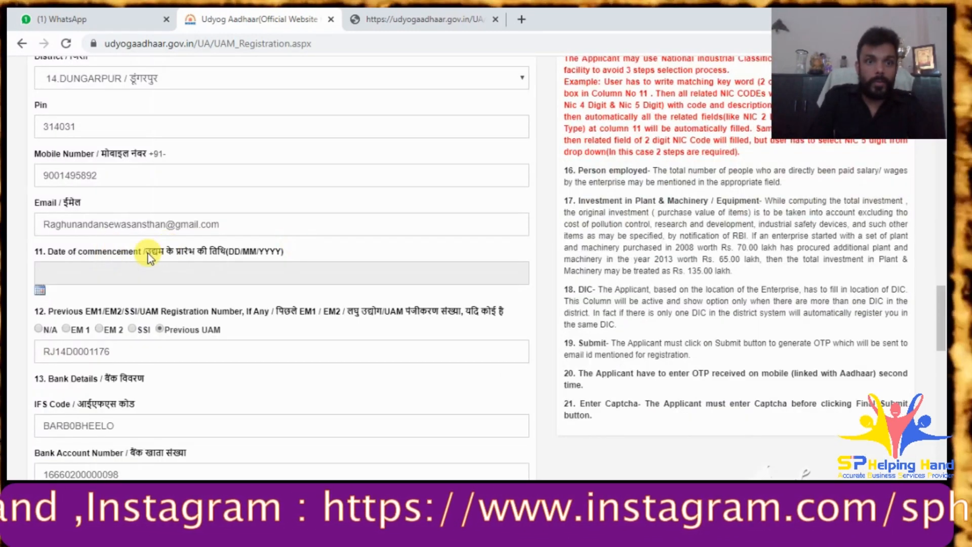
pyautogui.click(44, 21)
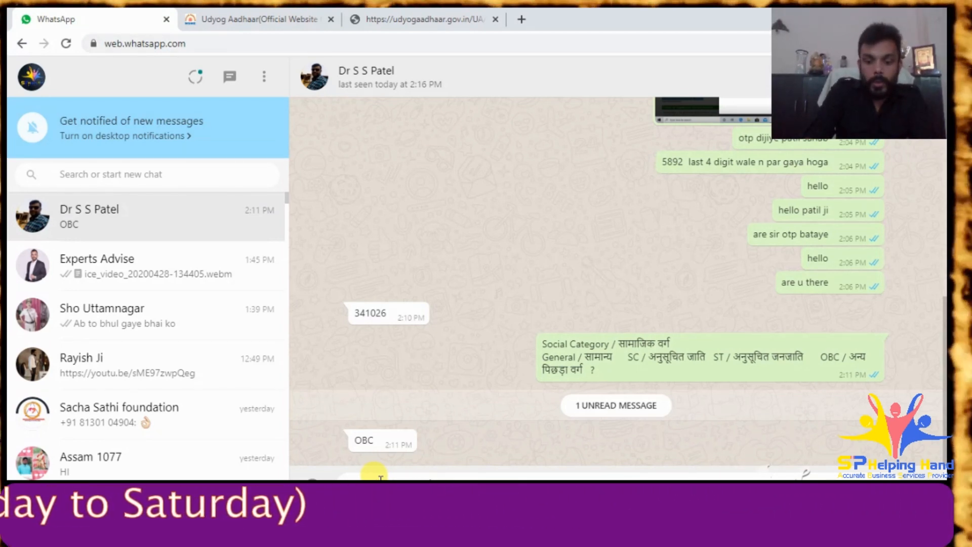
# - Send the client questions on registration date, PAN card and society status, then return to the form
pyautogui.press('Return')
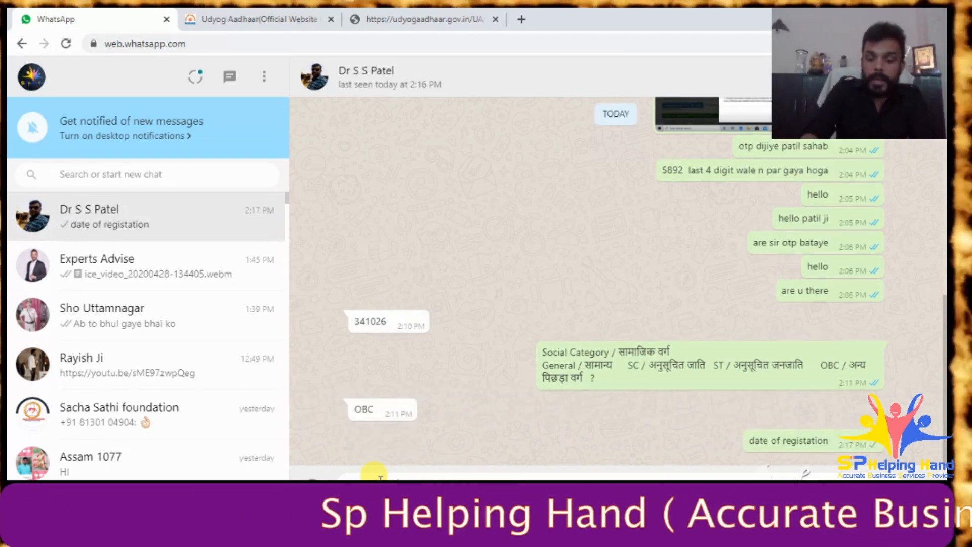
pyautogui.press('Return')
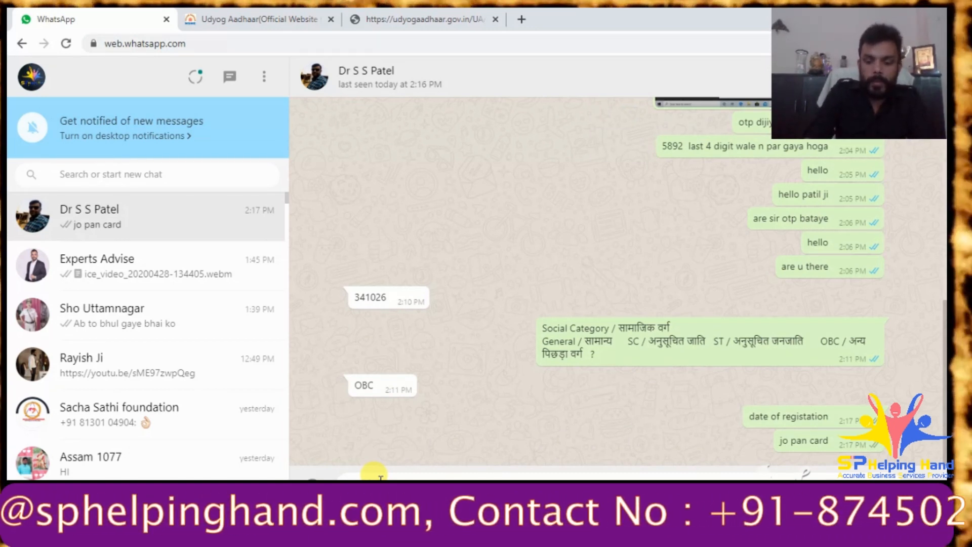
pyautogui.press('Return')
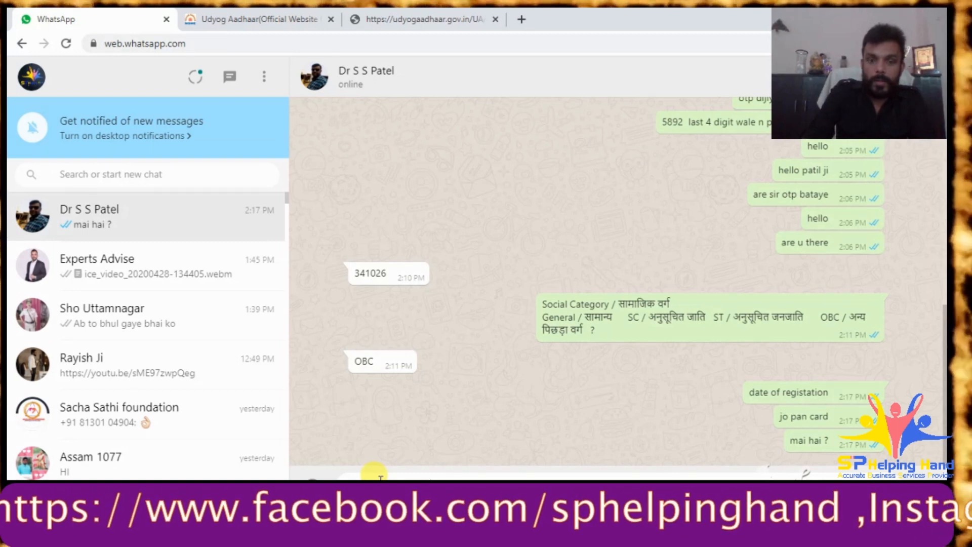
pyautogui.press('Return')
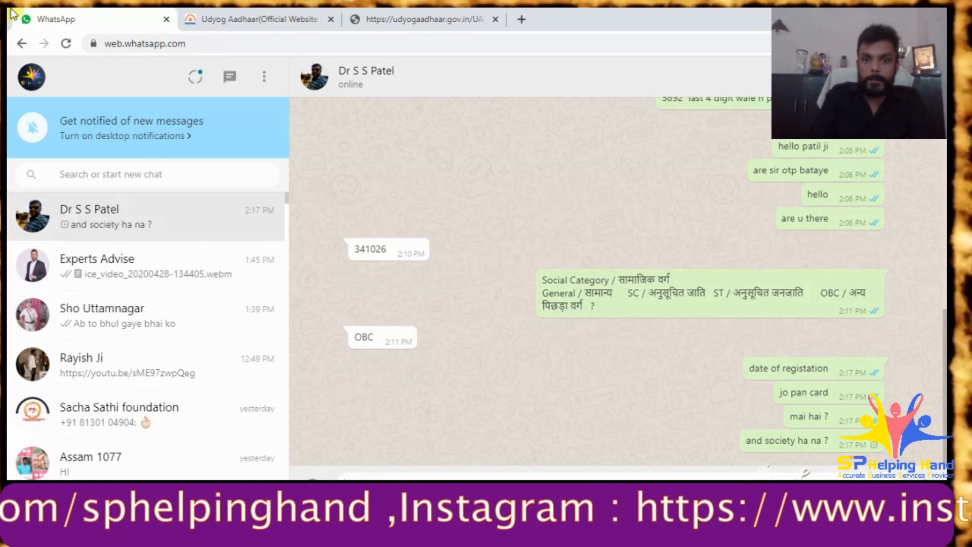
pyautogui.click(257, 19)
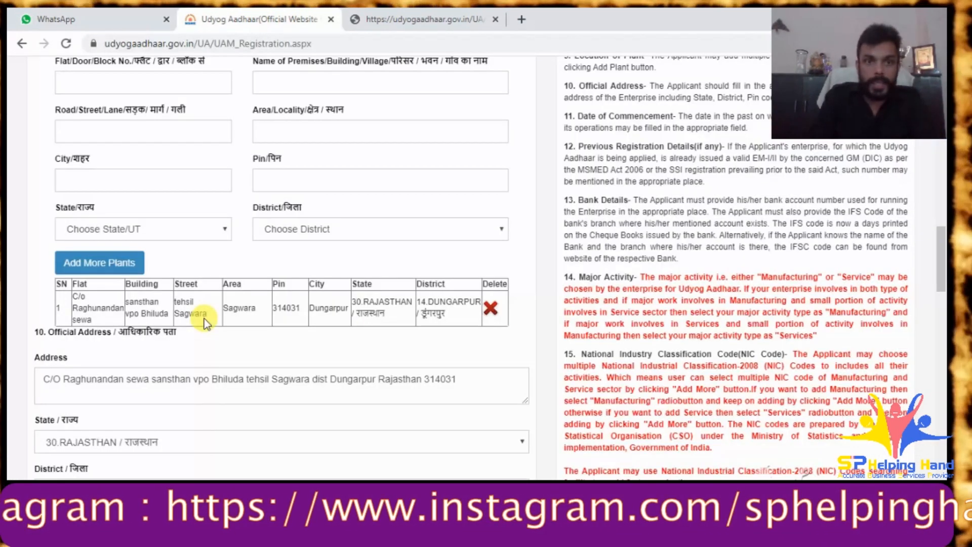
# - Change the social category to OBC
pyautogui.scroll(4, 206, 321)
pyautogui.scroll(5, 211, 223)
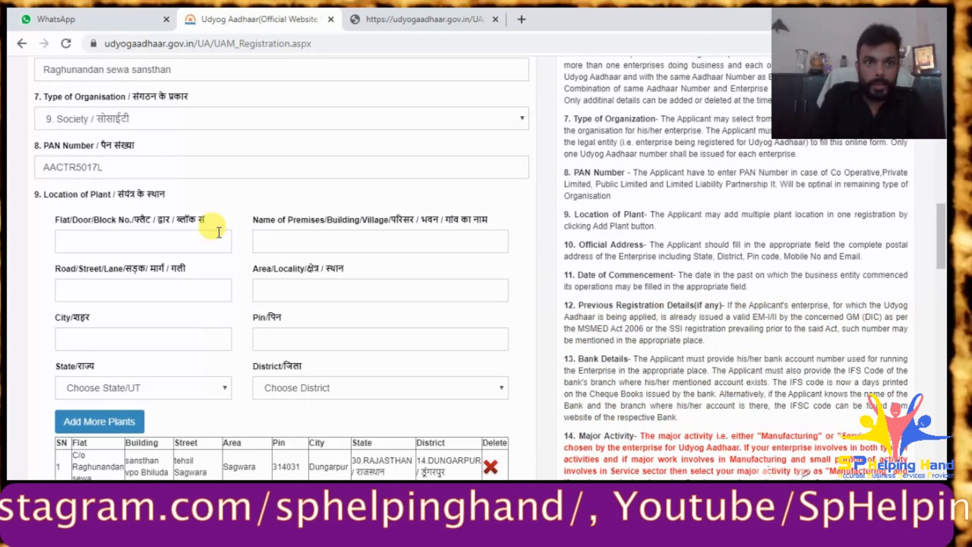
pyautogui.click(284, 187)
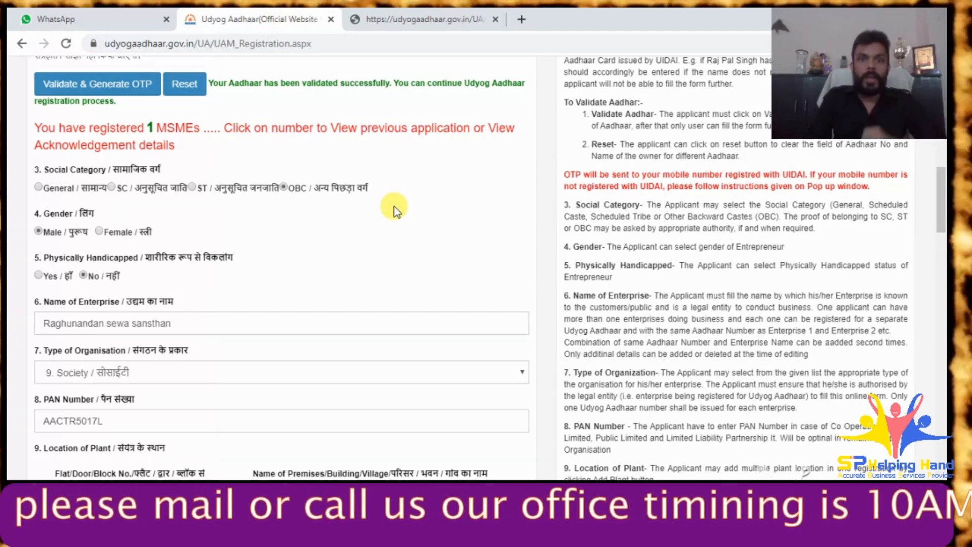
pyautogui.scroll(-4, 395, 209)
pyautogui.scroll(-10, 394, 209)
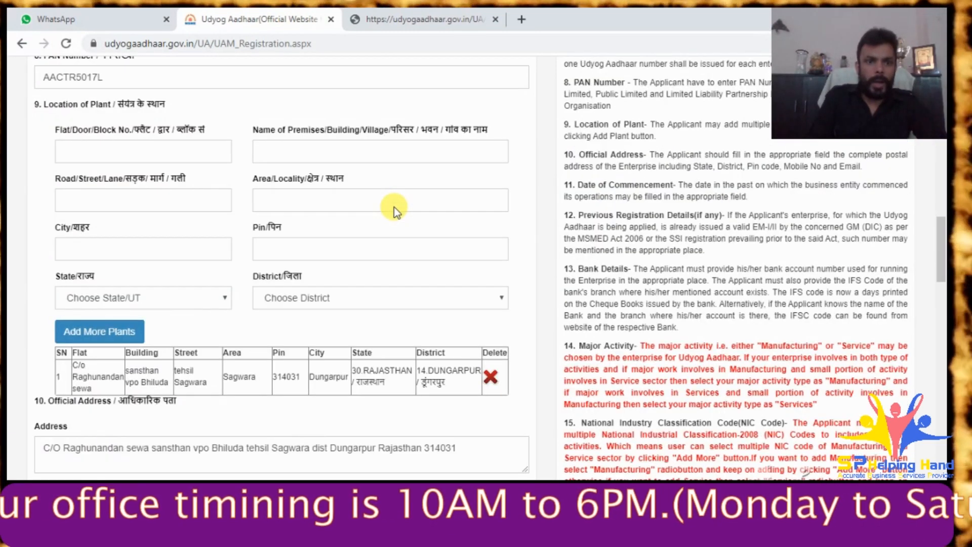
pyautogui.scroll(-1, 394, 208)
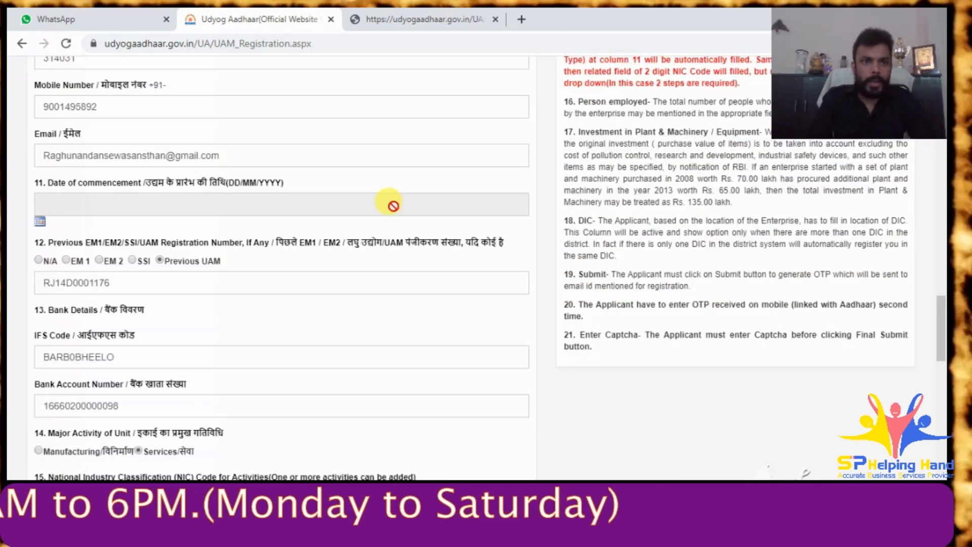
pyautogui.scroll(-2, 314, 260)
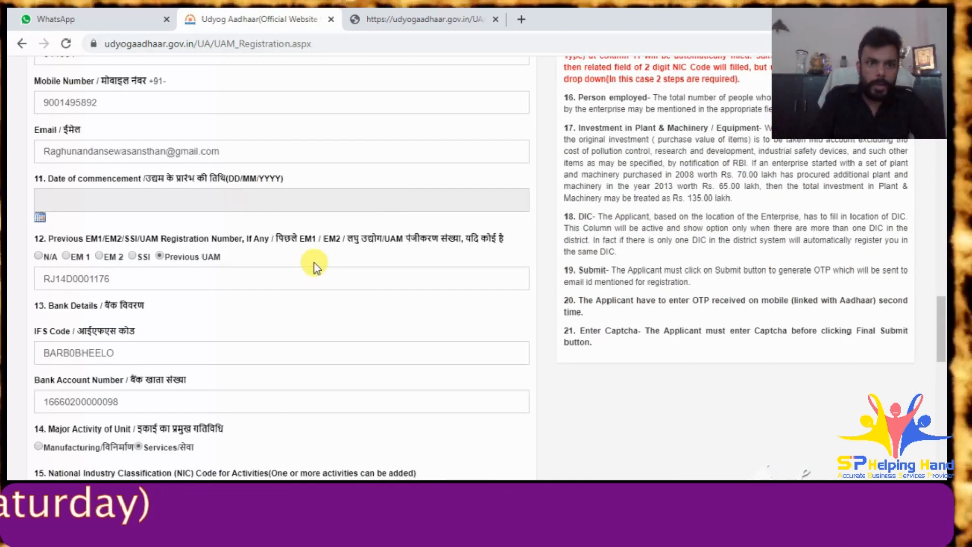
pyautogui.scroll(-2, 144, 252)
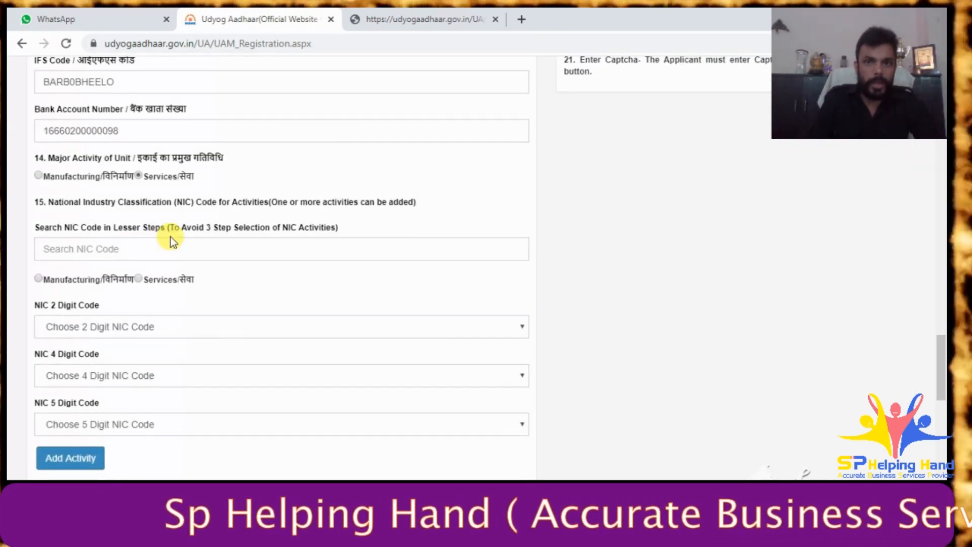
# - Search NIC codes for 'social' after discarding an initial 'ngo' attempt
pyautogui.click(98, 247)
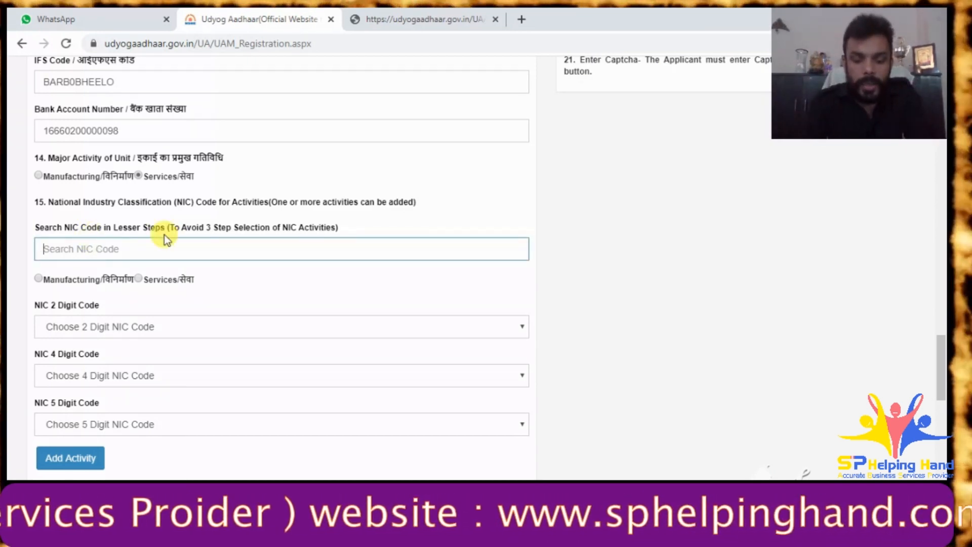
pyautogui.write('ng')
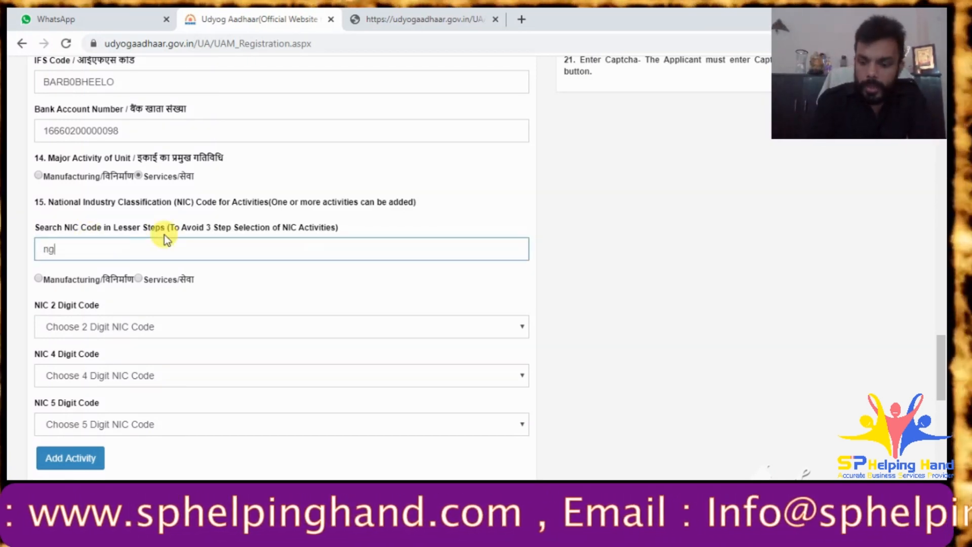
pyautogui.write('oo')
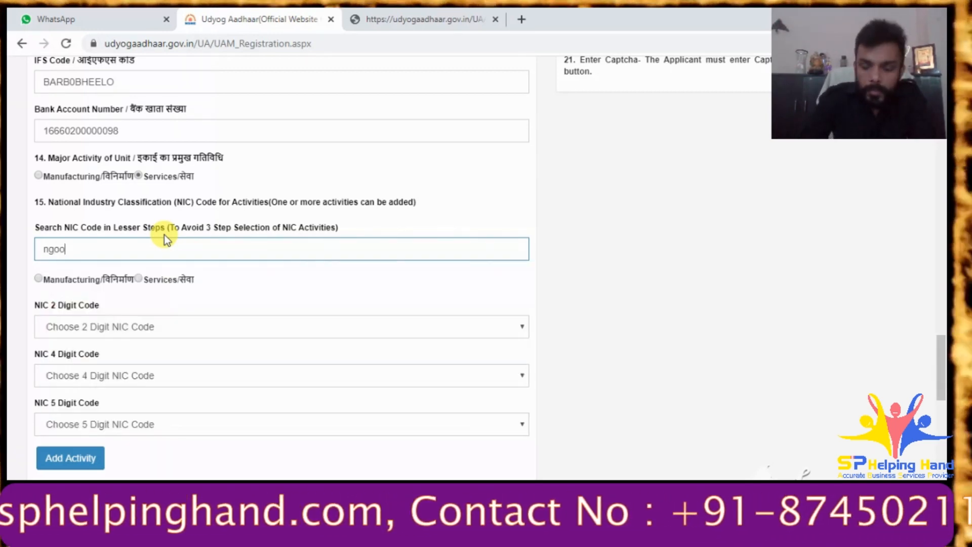
pyautogui.press('BackSpace')
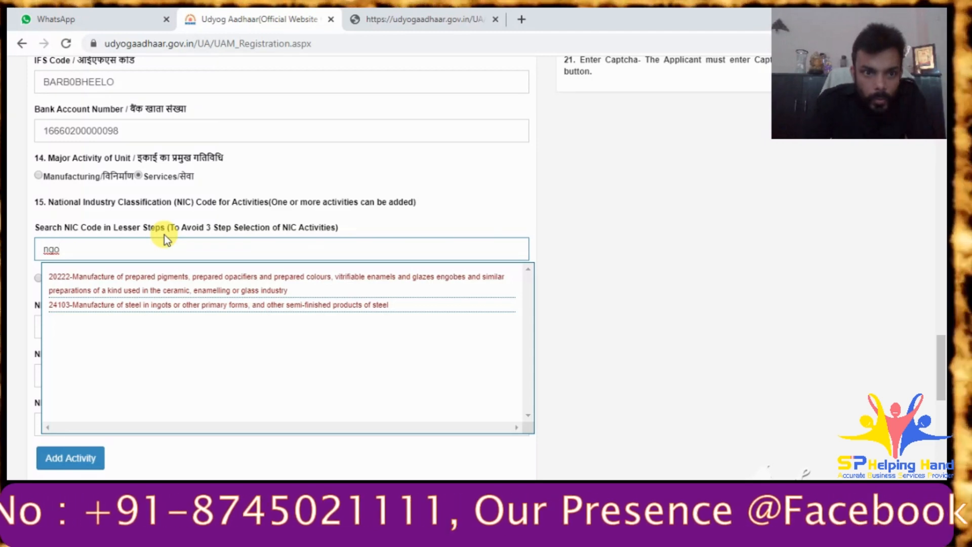
pyautogui.press('BackSpace')
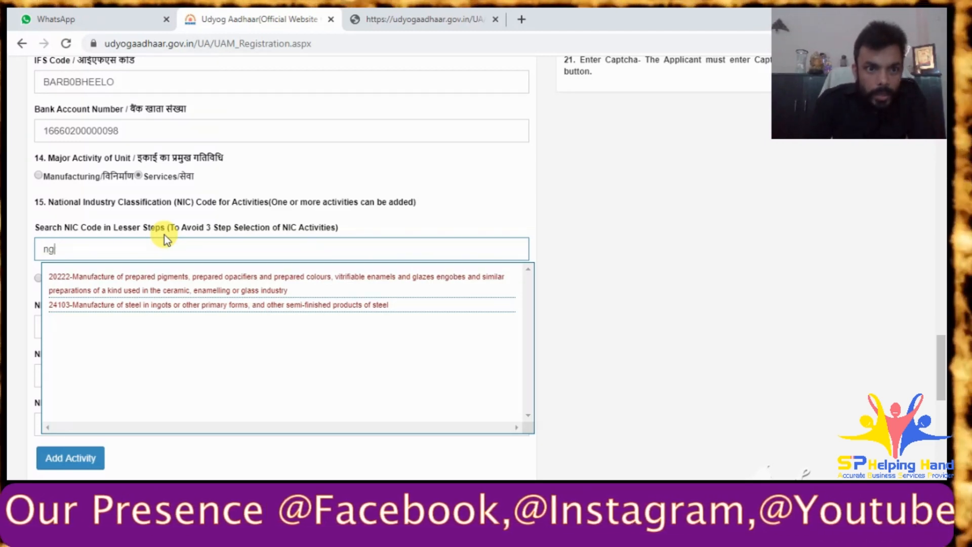
pyautogui.press('BackSpace')
pyautogui.press('BackSpace')
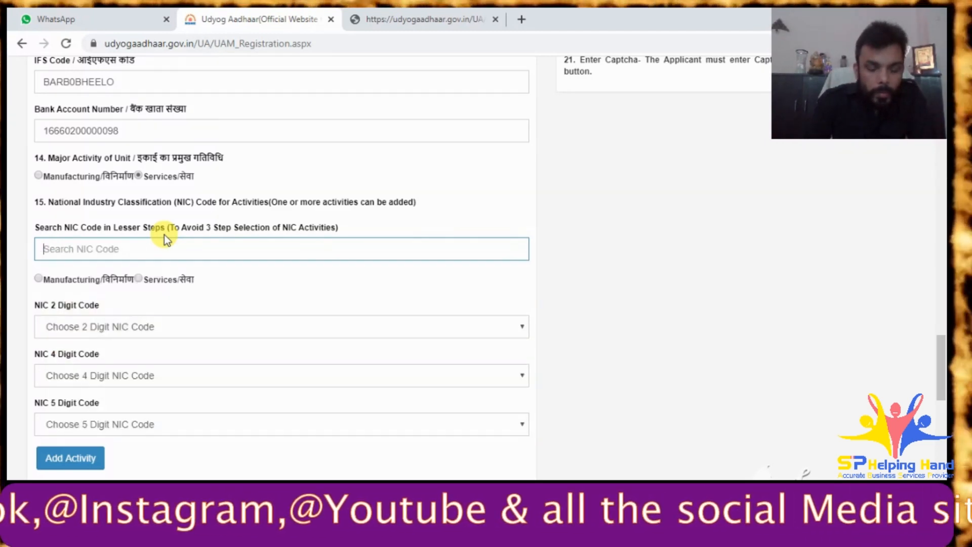
pyautogui.write('s')
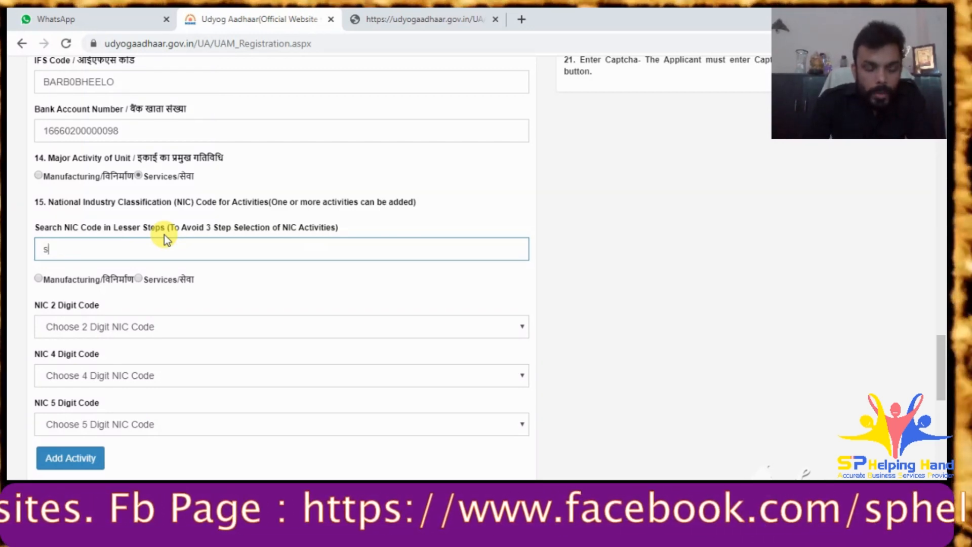
pyautogui.write('ocial')
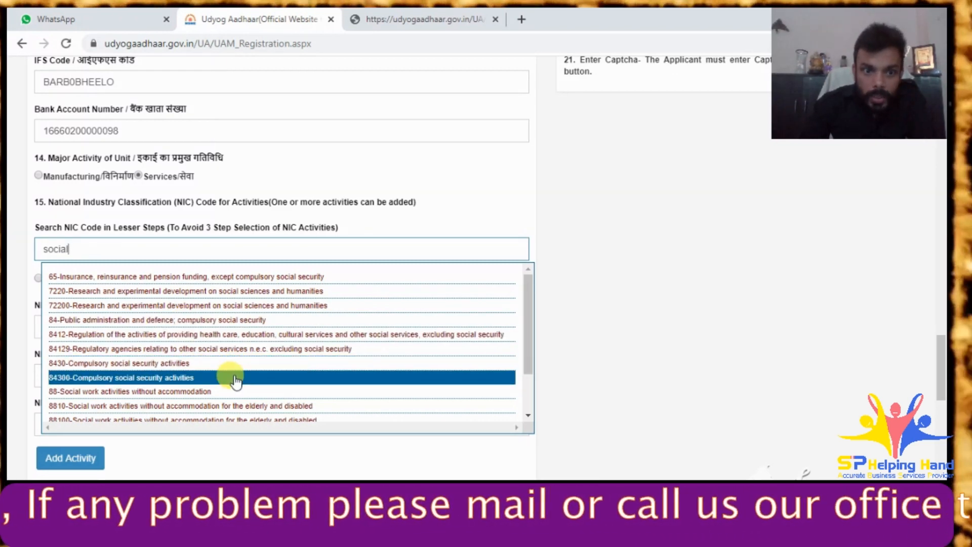
pyautogui.scroll(-1, 236, 381)
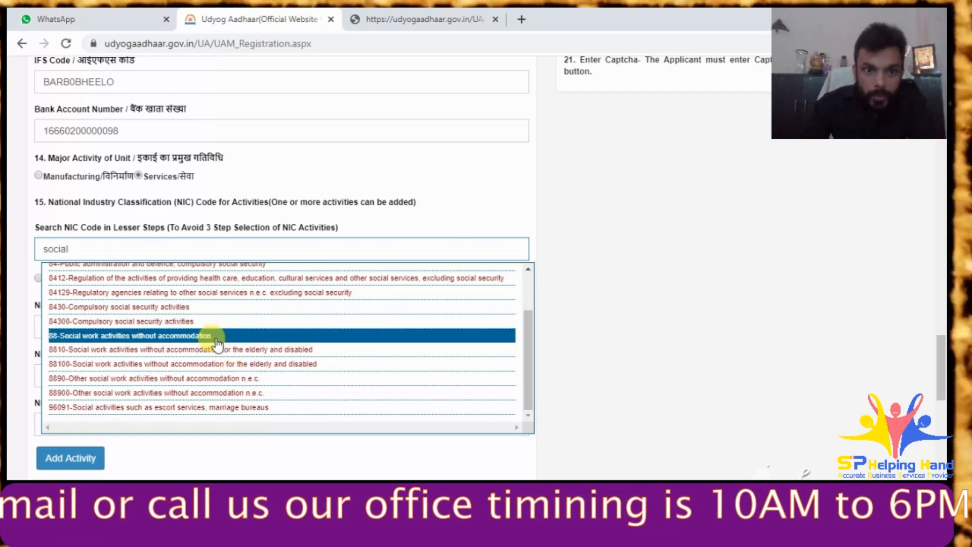
# - Pick 88-Social work activities, codes 8890 and 88900, and add the activity
pyautogui.click(215, 338)
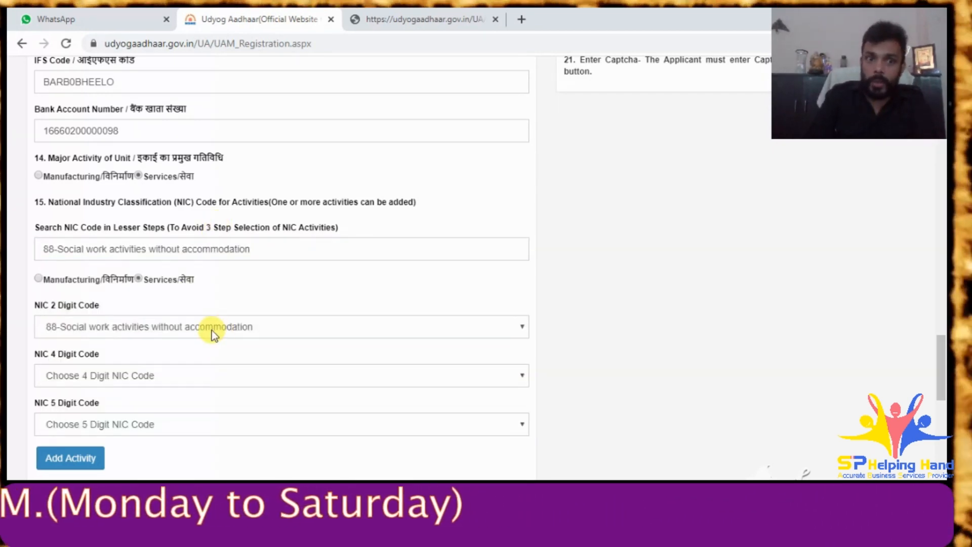
pyautogui.click(178, 379)
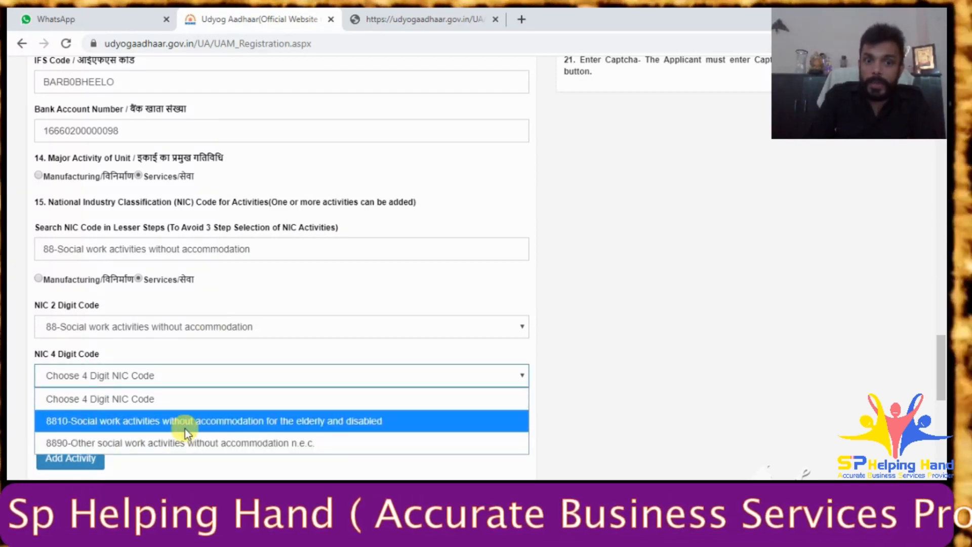
pyautogui.click(210, 444)
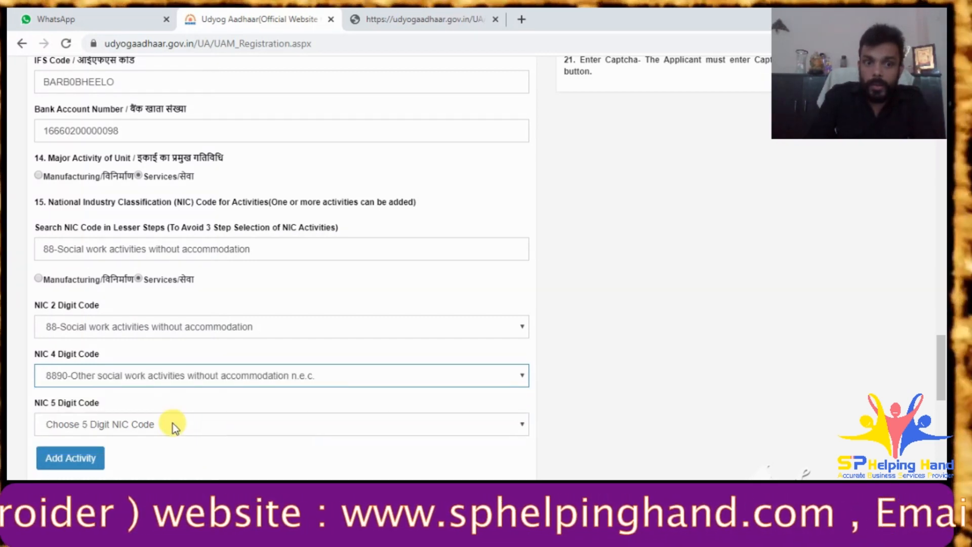
pyautogui.click(172, 425)
pyautogui.click(163, 468)
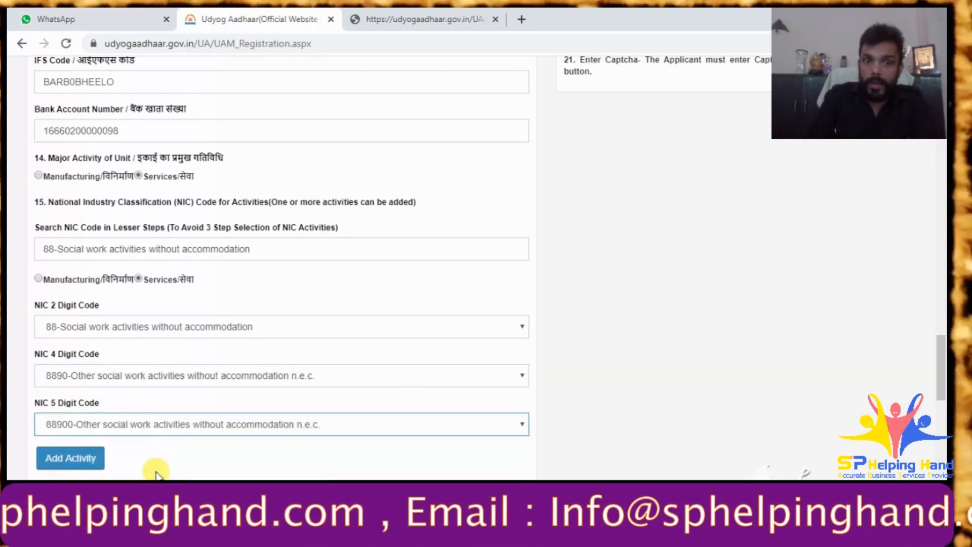
pyautogui.click(75, 461)
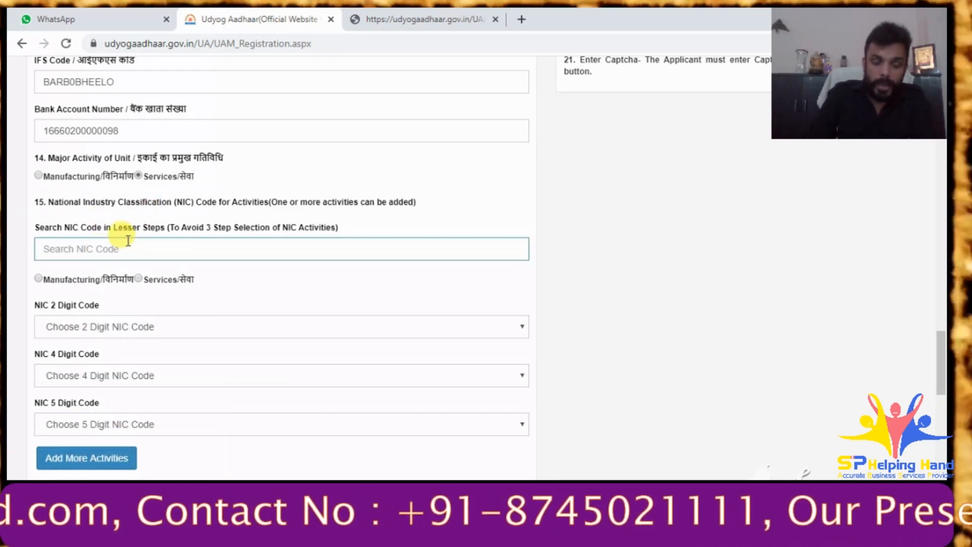
# - Search 'hospita', set codes 86, 8610, 86100, add Hospital activities, then start a 'hosp' search
pyautogui.write('hospita')
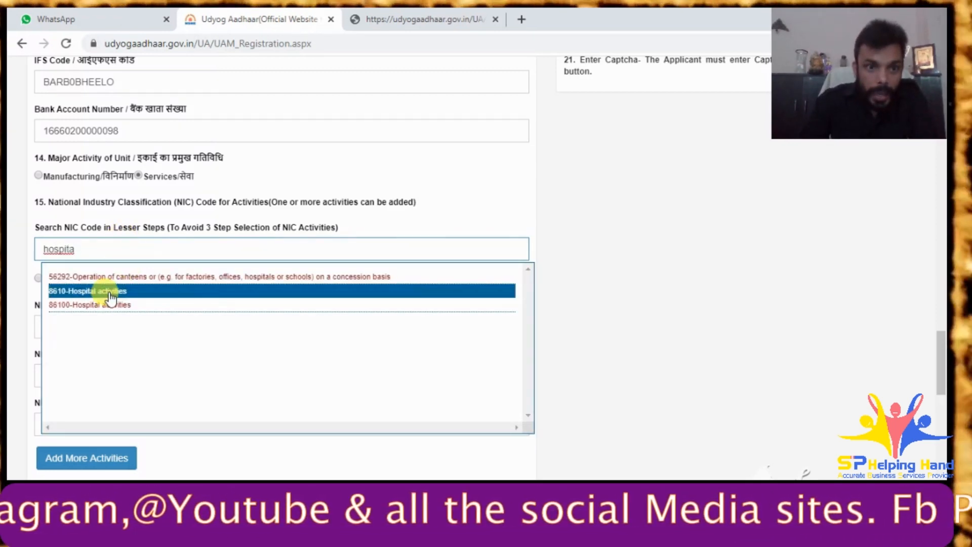
pyautogui.click(110, 292)
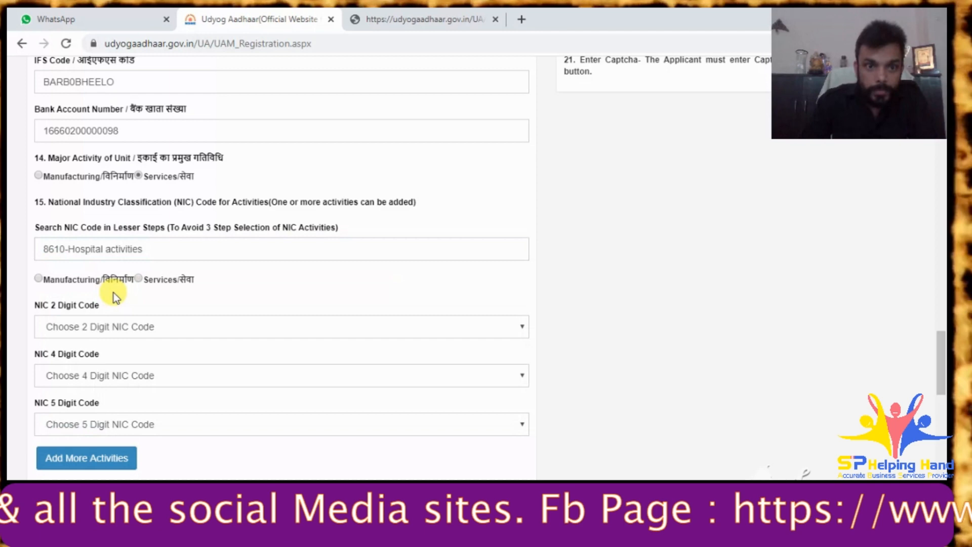
pyautogui.click(142, 332)
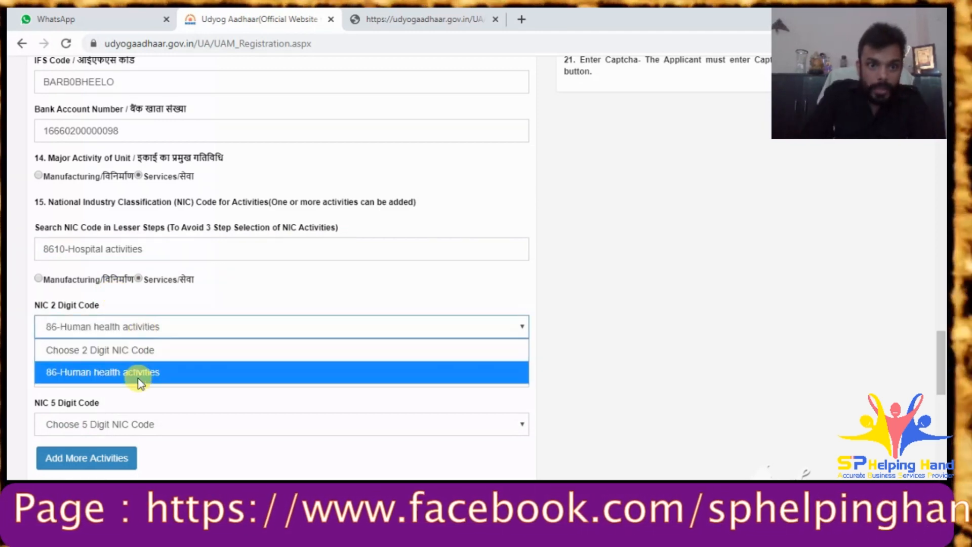
pyautogui.click(134, 372)
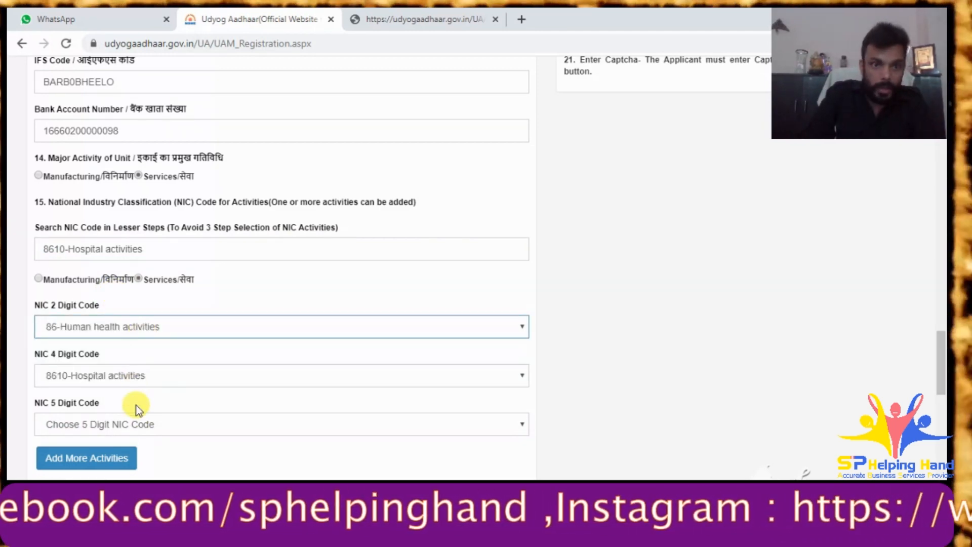
pyautogui.click(130, 430)
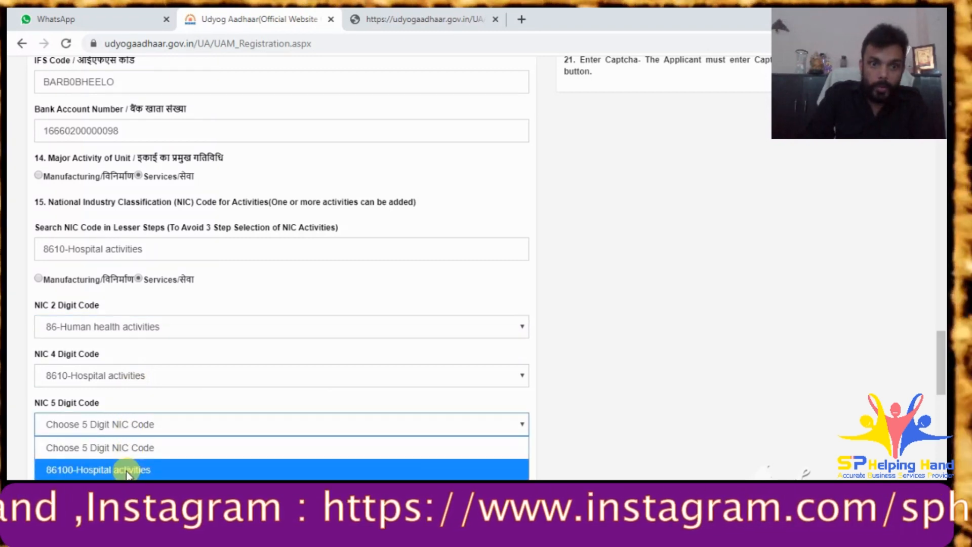
pyautogui.click(126, 469)
pyautogui.click(96, 458)
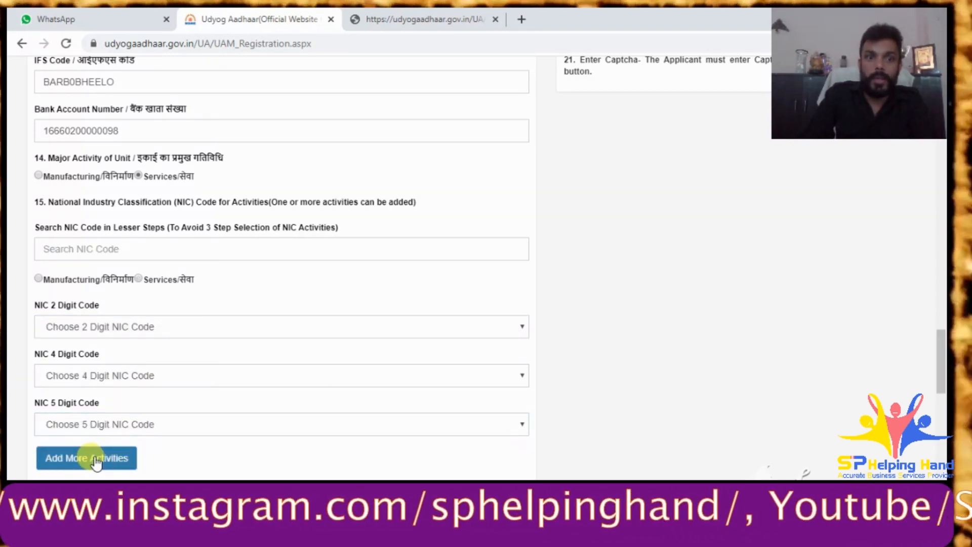
pyautogui.click(107, 243)
pyautogui.write('h')
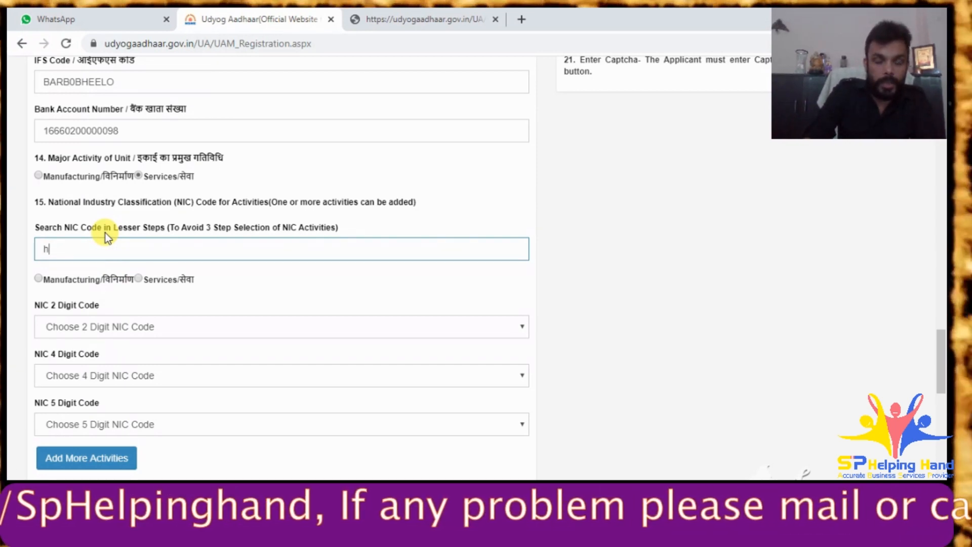
pyautogui.write('osp')
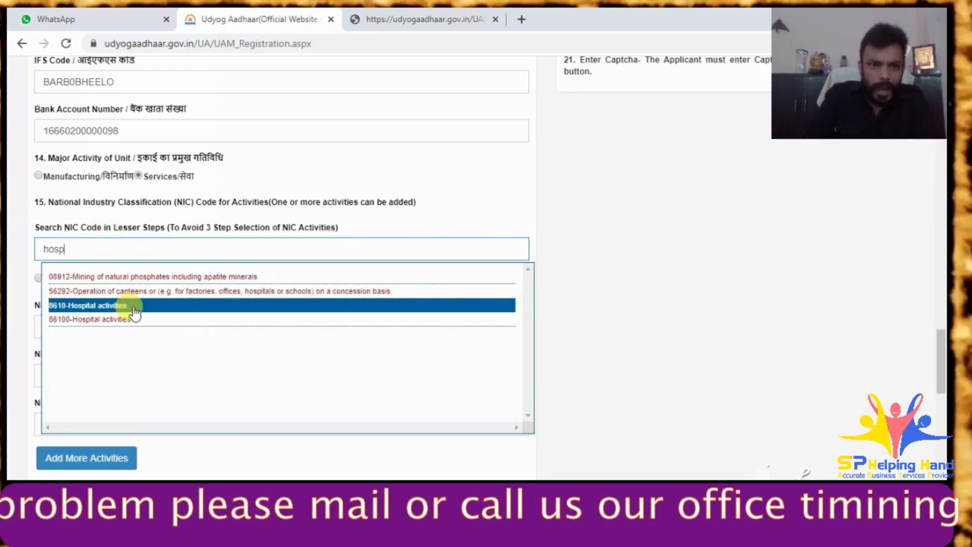
# - Retry 86100-Hospital activities with 2-digit code 86; the form rejects it as already selected
pyautogui.click(133, 320)
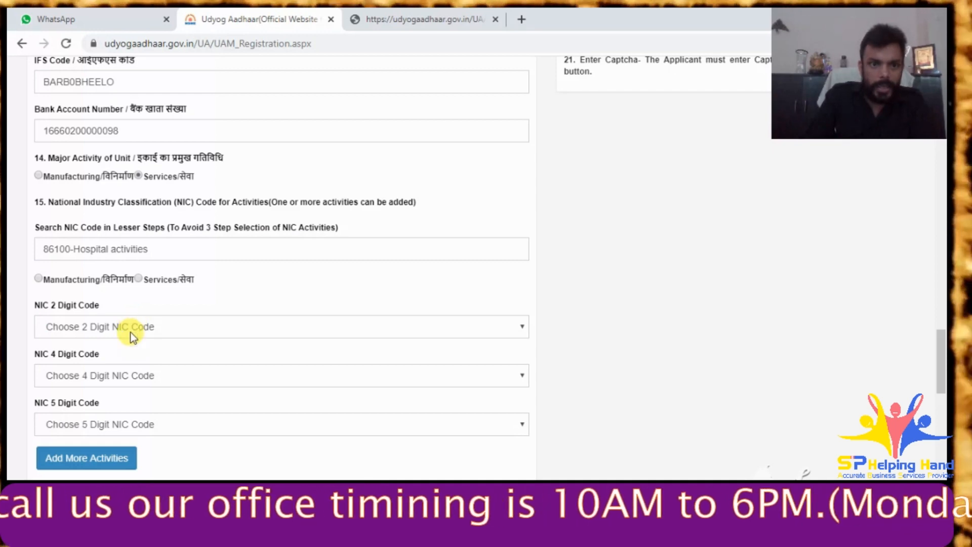
pyautogui.click(130, 328)
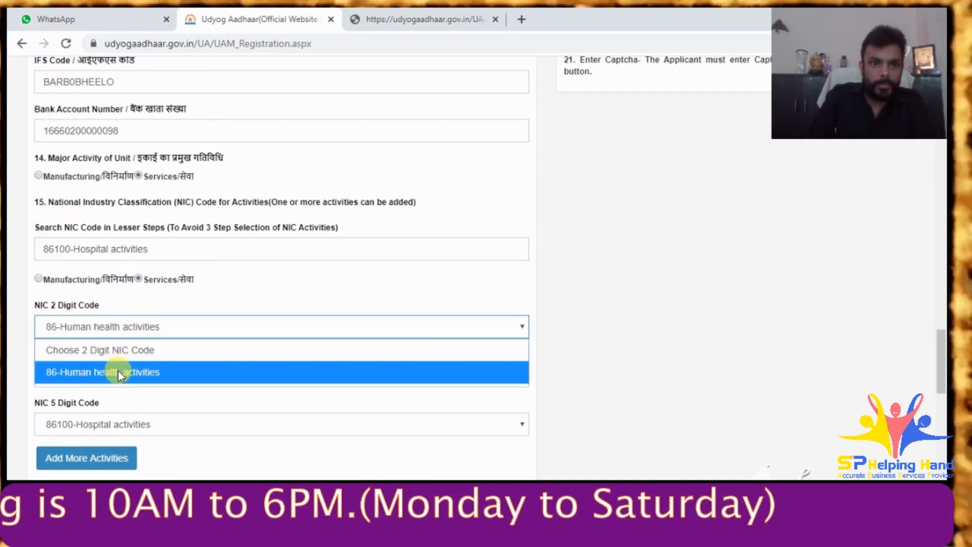
pyautogui.click(117, 371)
pyautogui.click(89, 459)
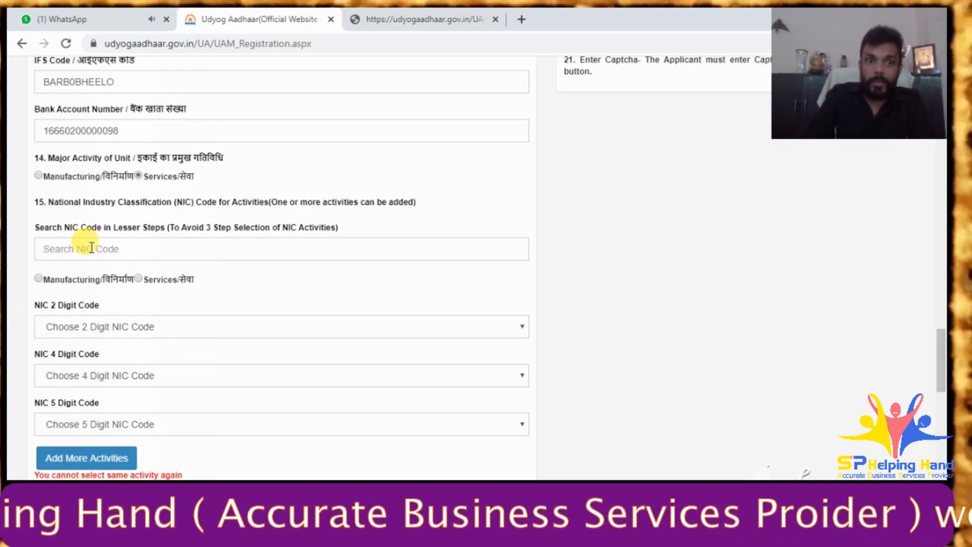
pyautogui.click(92, 248)
# - Try 'medicine' and then 'hospi' as NIC code search terms
pyautogui.write('medicine')
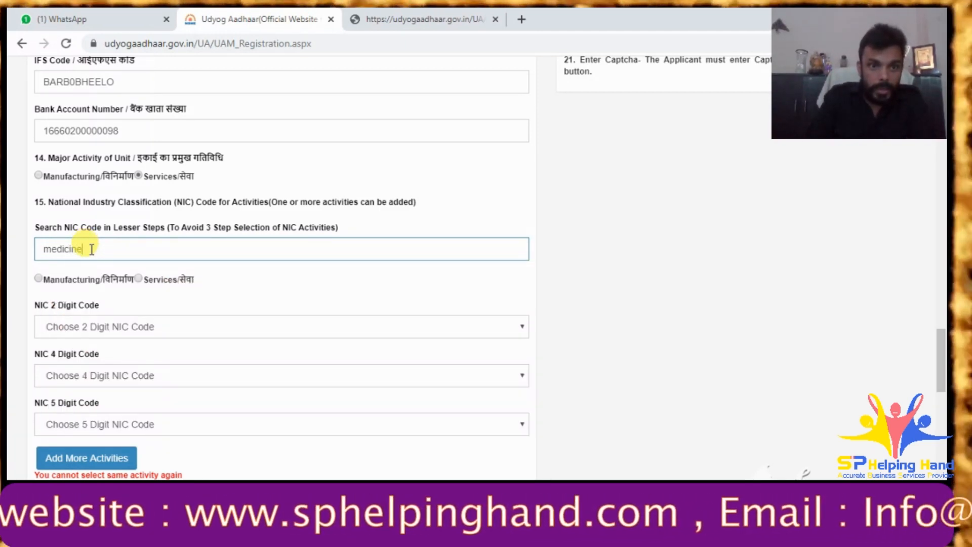
pyautogui.press('BackSpace')
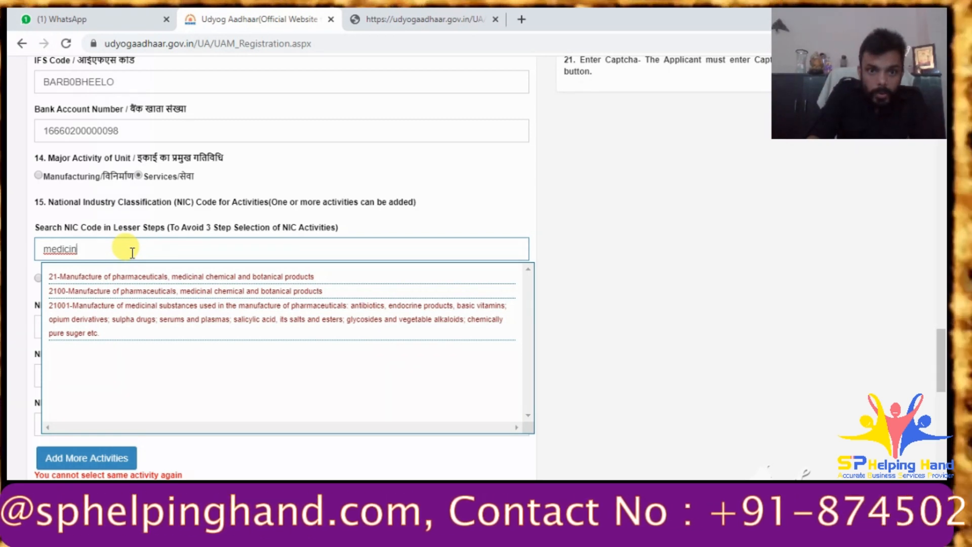
pyautogui.press('BackSpace')
pyautogui.press('BackSpace')
pyautogui.press('BackSpace')
pyautogui.press('BackSpace')
pyautogui.press('BackSpace')
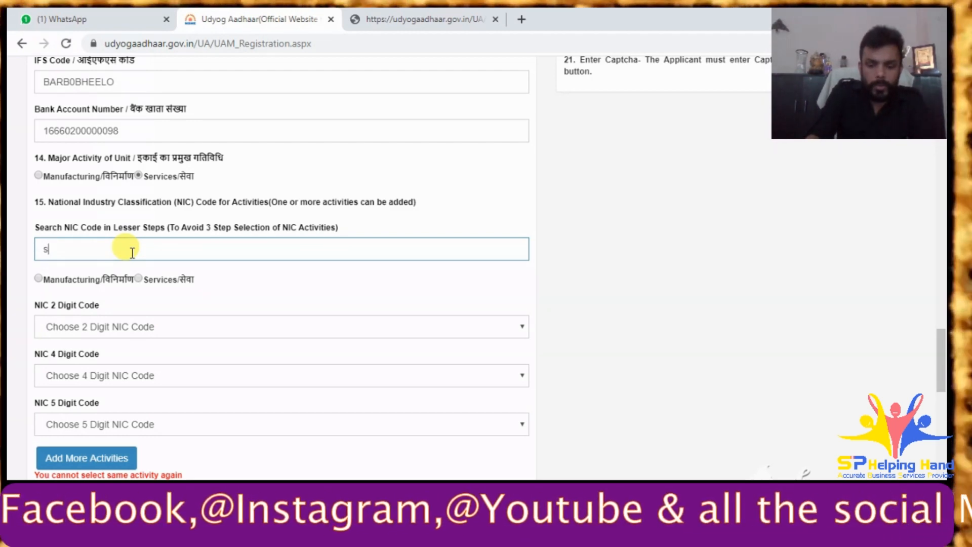
pyautogui.press('BackSpace')
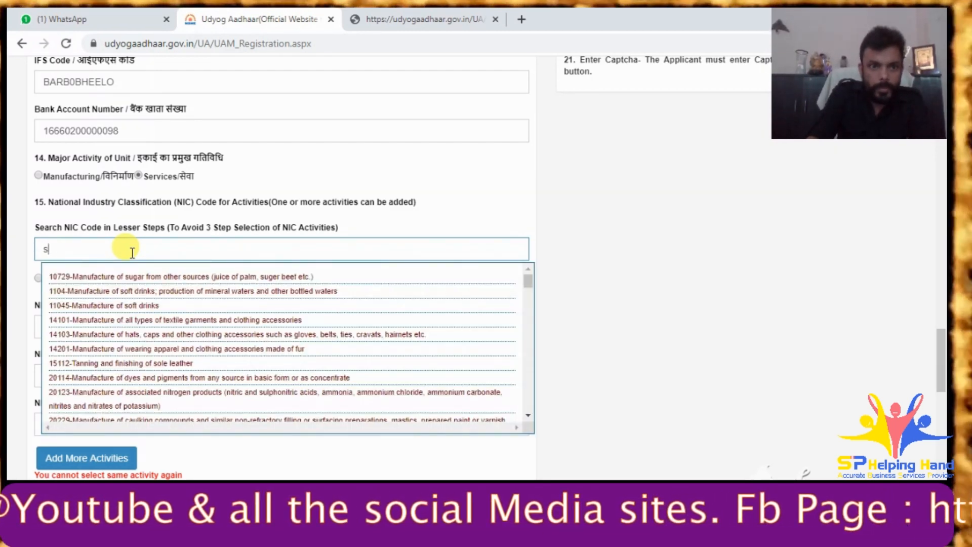
pyautogui.press('BackSpace')
pyautogui.write('hospit')
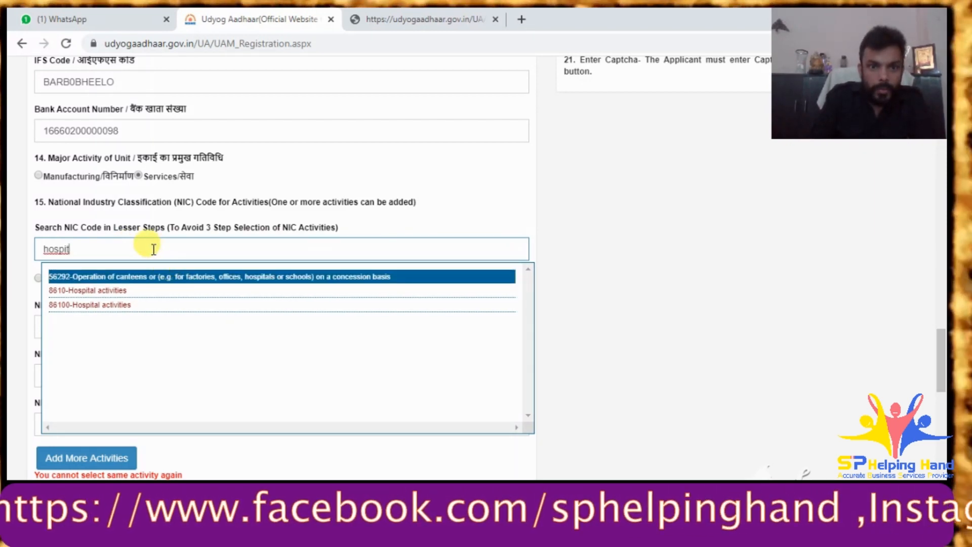
# - Replace the search text with 'social work' and scroll through the matching suggestions
pyautogui.moveTo(146, 251); pyautogui.dragTo(11, 219)
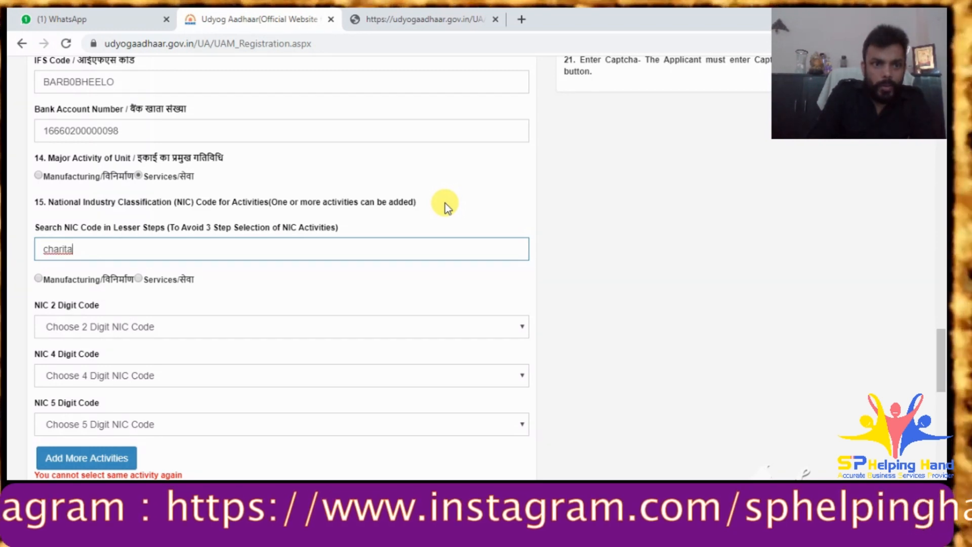
pyautogui.press('BackSpace')
pyautogui.press('BackSpace')
pyautogui.press('BackSpace')
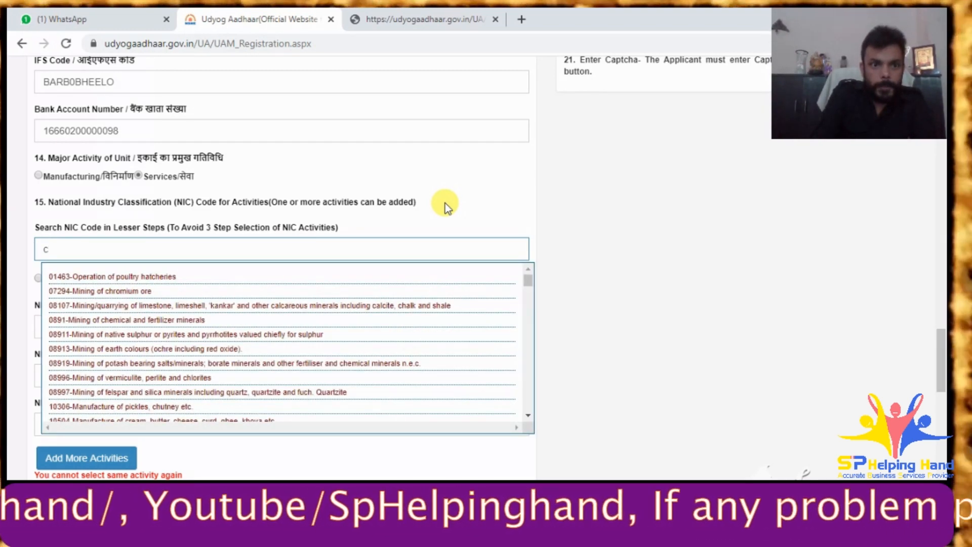
pyautogui.press('BackSpace')
pyautogui.write('s')
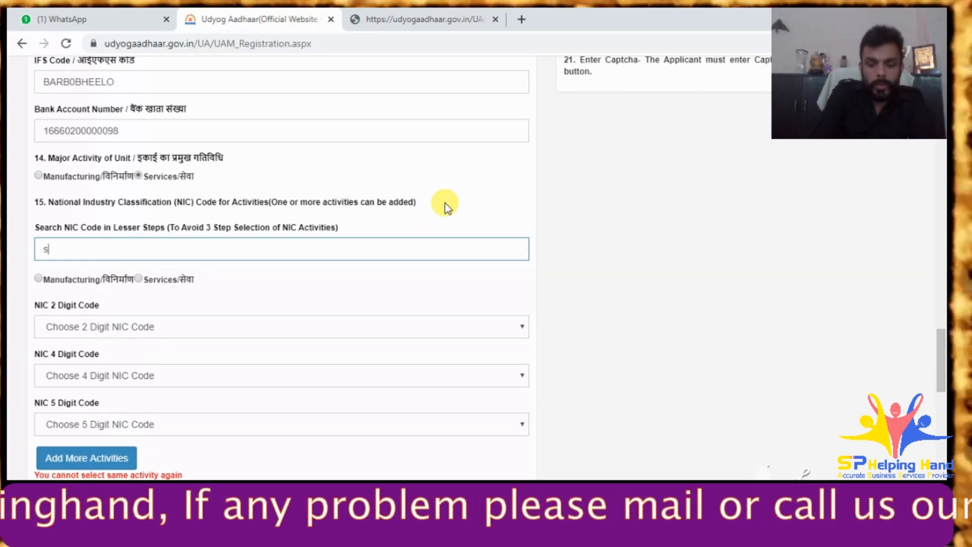
pyautogui.write('ocial w')
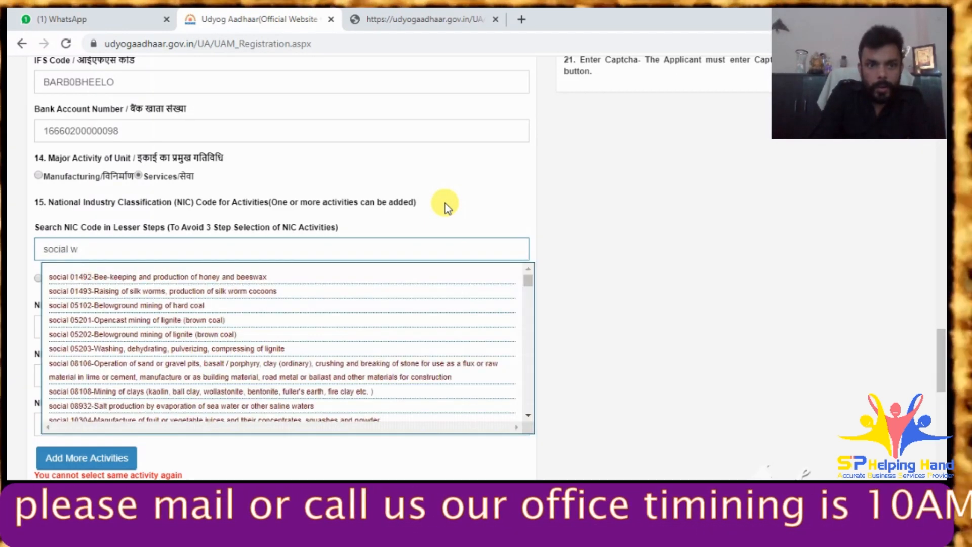
pyautogui.write('or')
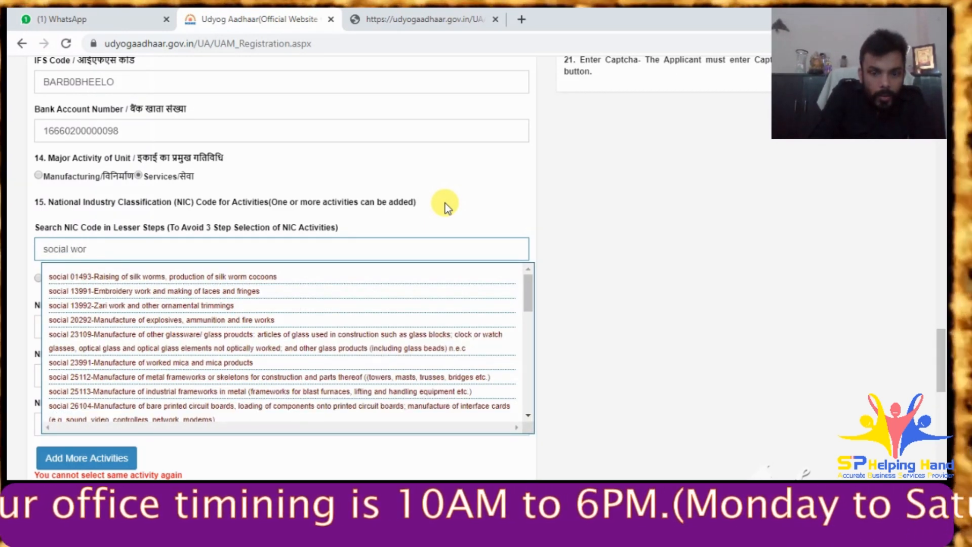
pyautogui.write('k')
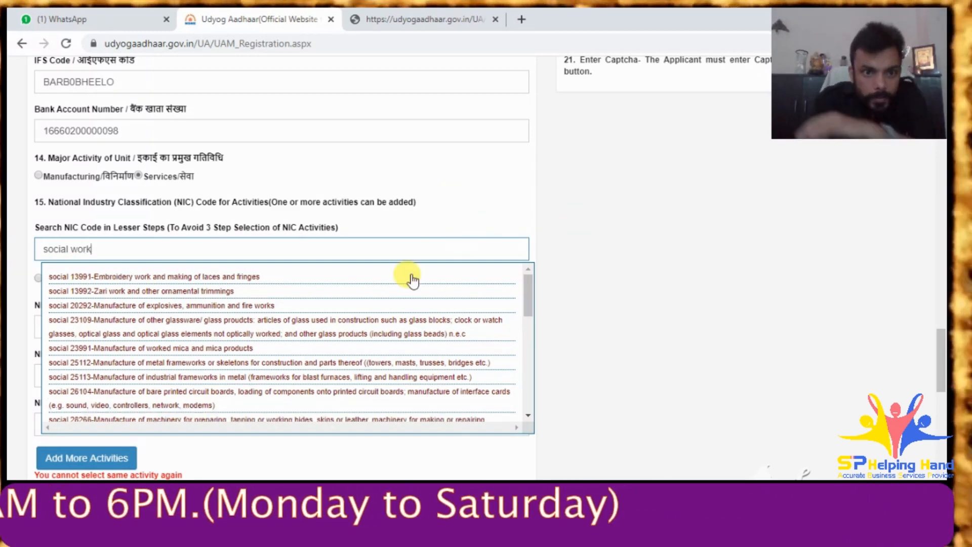
pyautogui.scroll(-3, 375, 324)
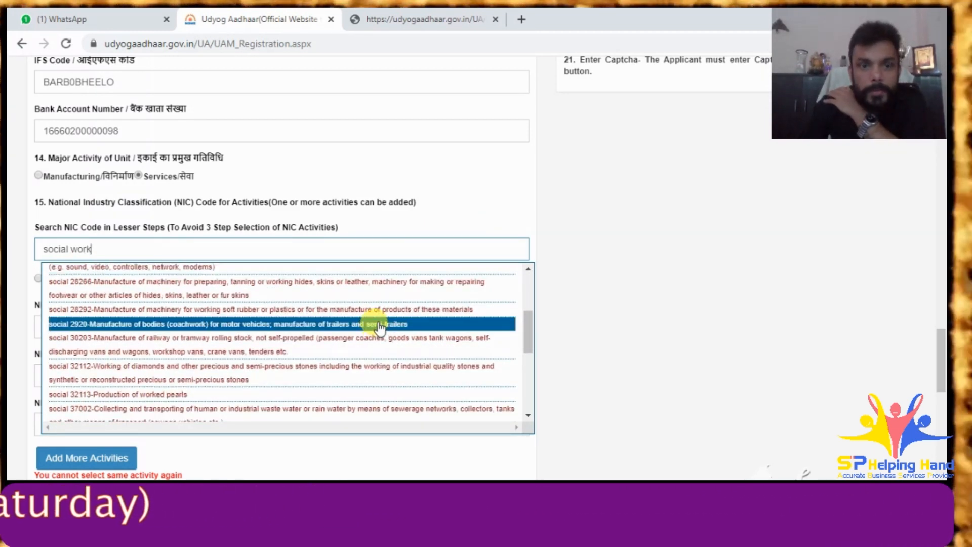
pyautogui.scroll(-3, 377, 332)
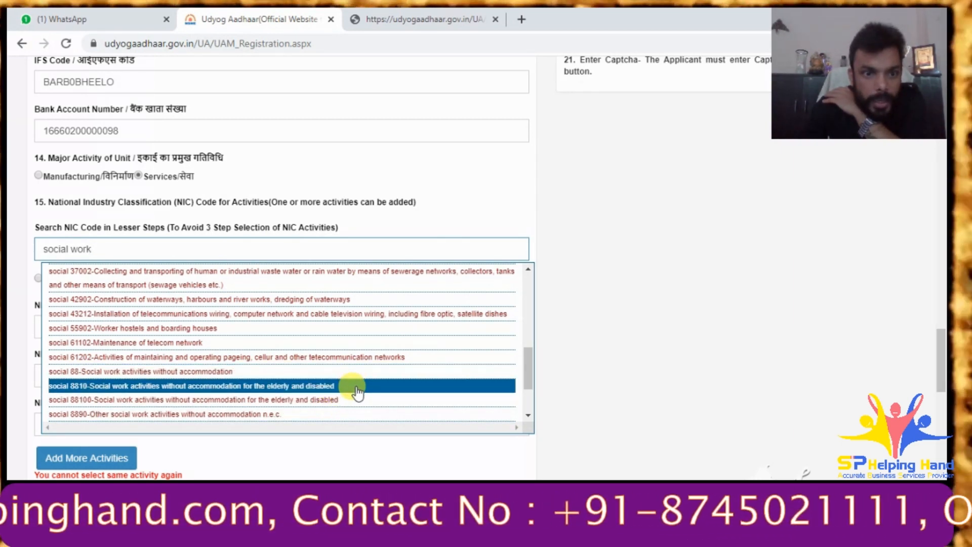
# - Pick the 8810 social work suggestion; the 2-digit NIC code list stays empty
pyautogui.click(356, 387)
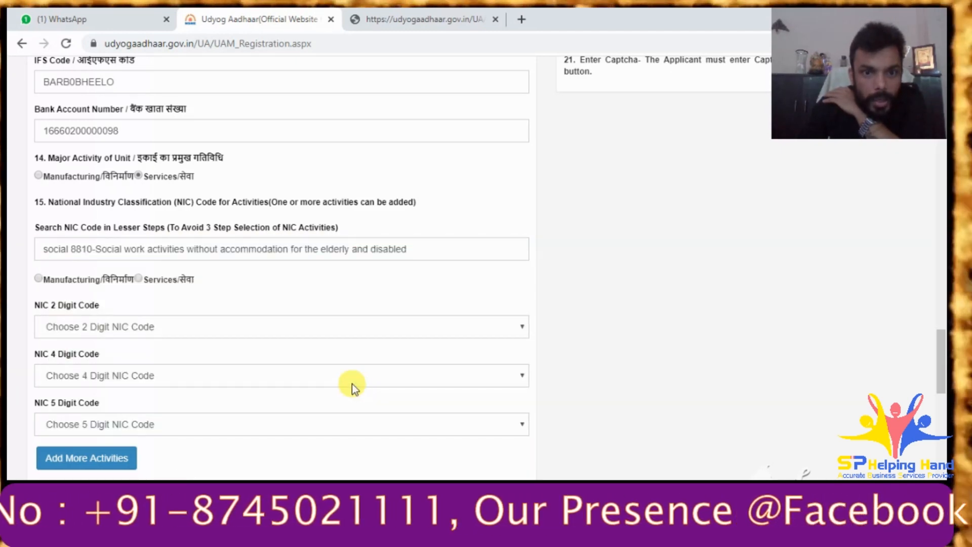
pyautogui.click(247, 336)
pyautogui.click(247, 336)
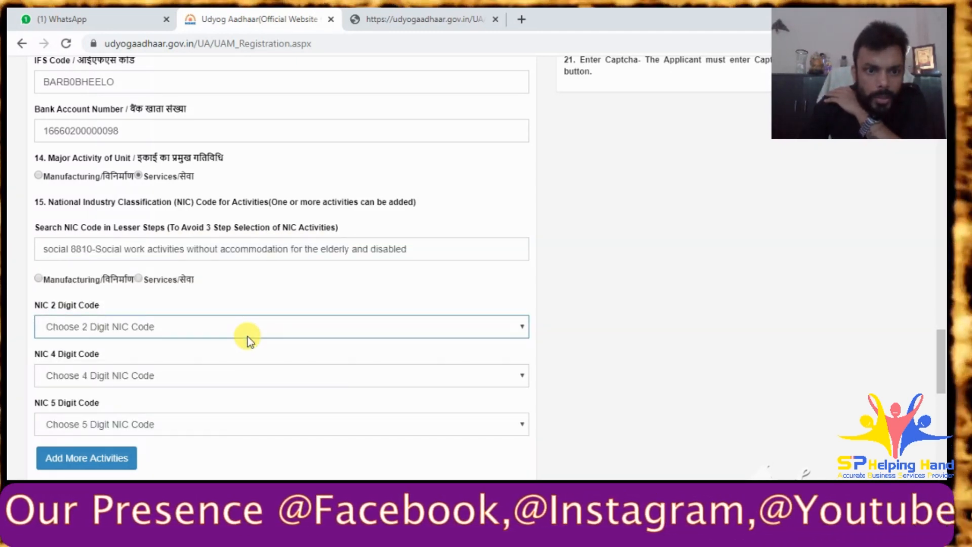
pyautogui.click(251, 335)
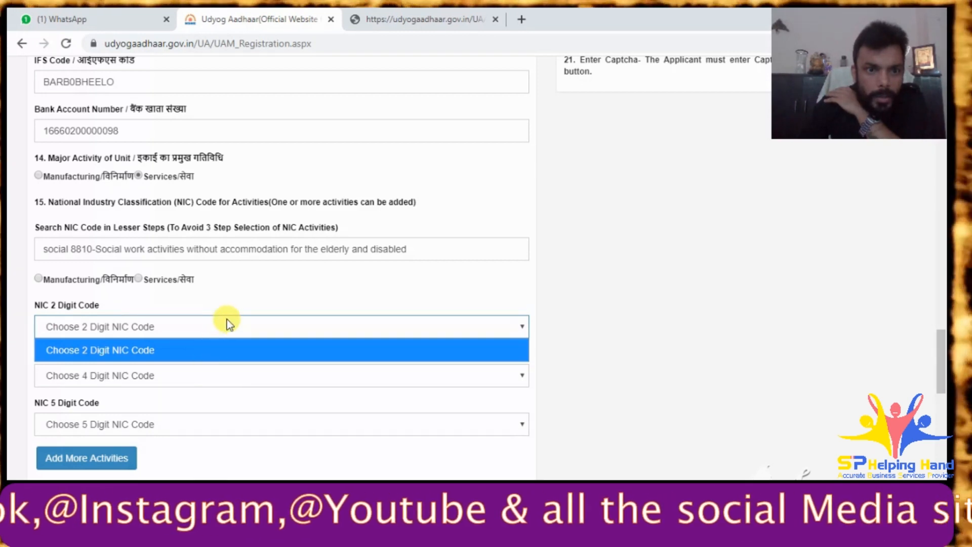
pyautogui.click(228, 323)
pyautogui.scroll(-6, 329, 274)
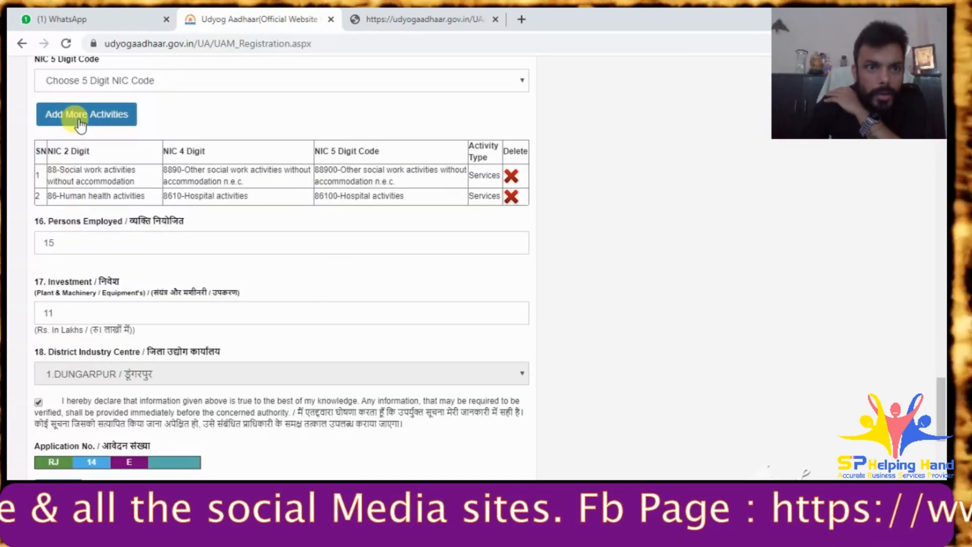
pyautogui.click(80, 124)
pyautogui.click(162, 345)
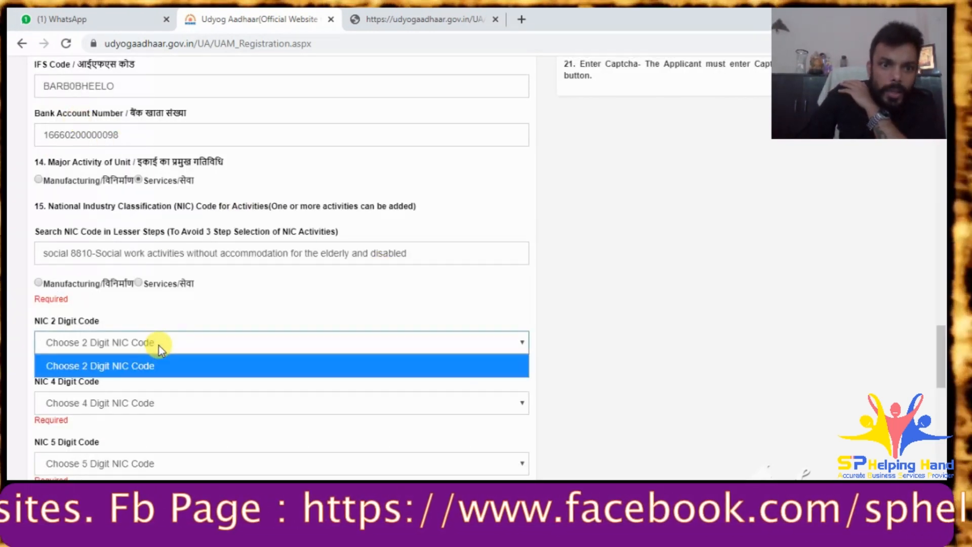
pyautogui.click(162, 344)
# - Pick a social work suggestion again and set the activity type to Services
pyautogui.click(227, 254)
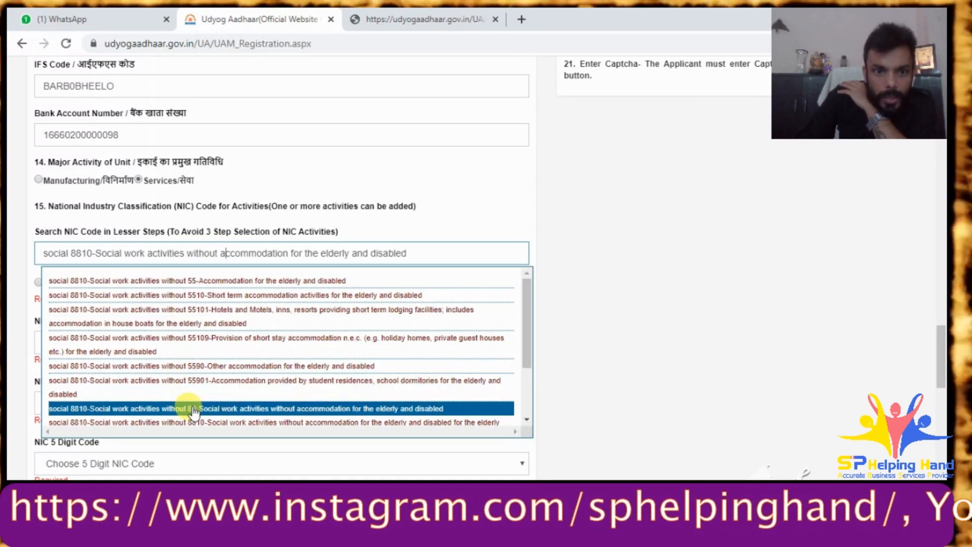
pyautogui.click(194, 407)
pyautogui.click(194, 336)
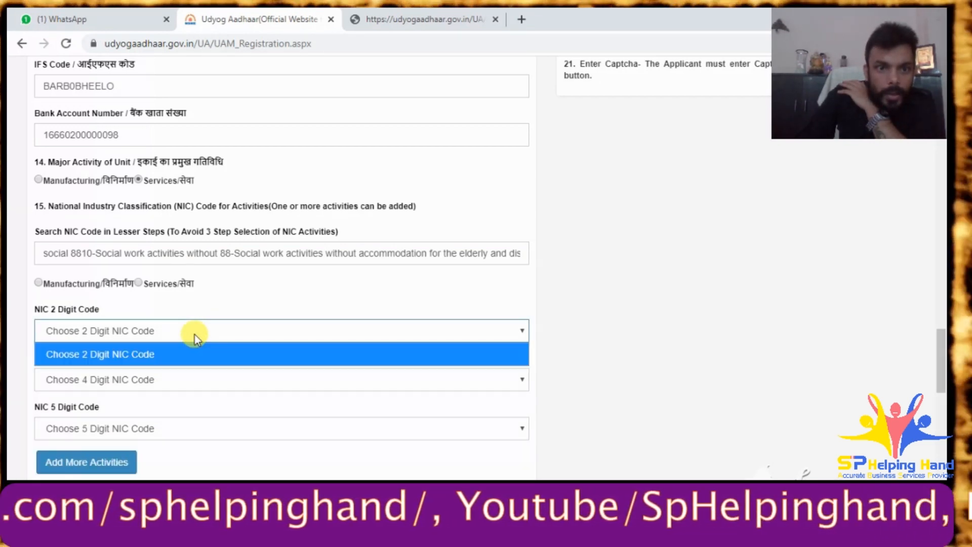
pyautogui.click(181, 338)
pyautogui.click(185, 336)
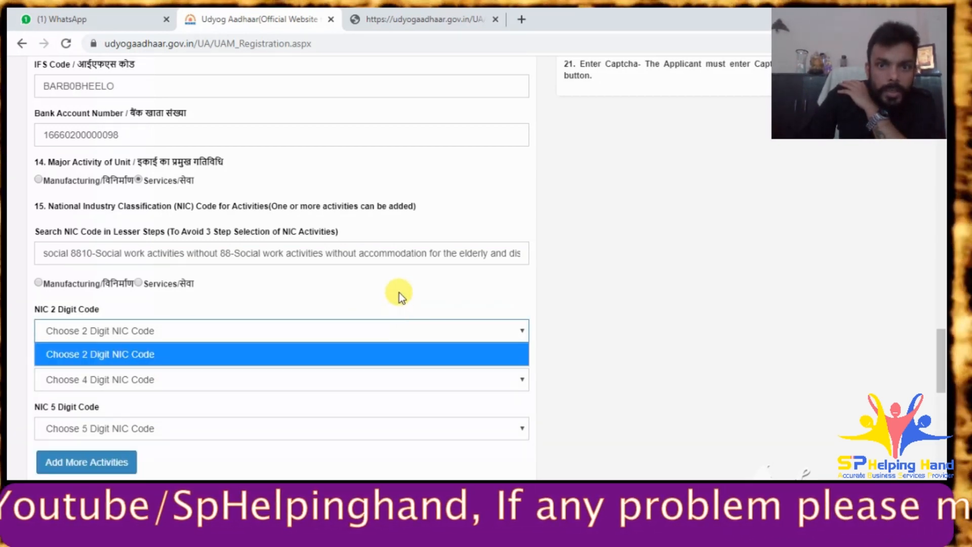
pyautogui.tripleClick(397, 290)
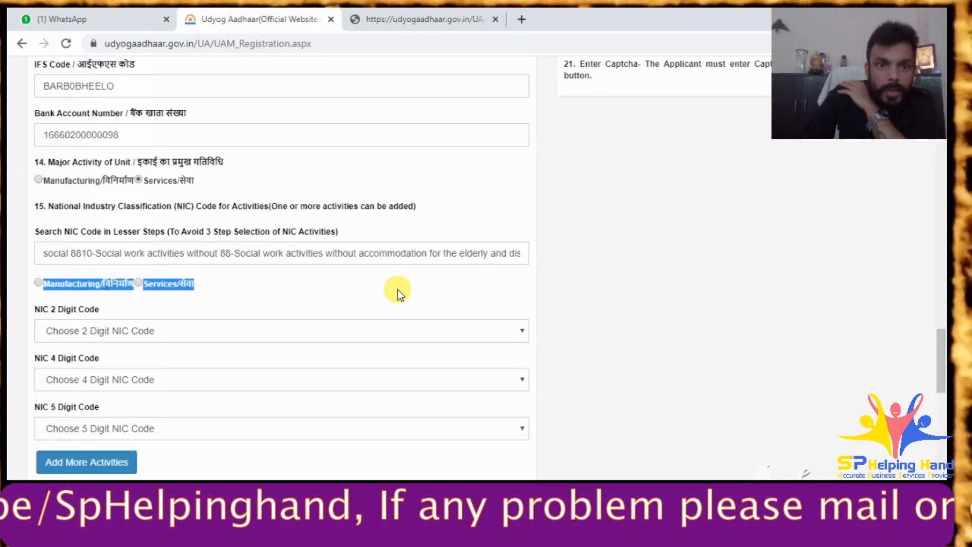
pyautogui.click(139, 282)
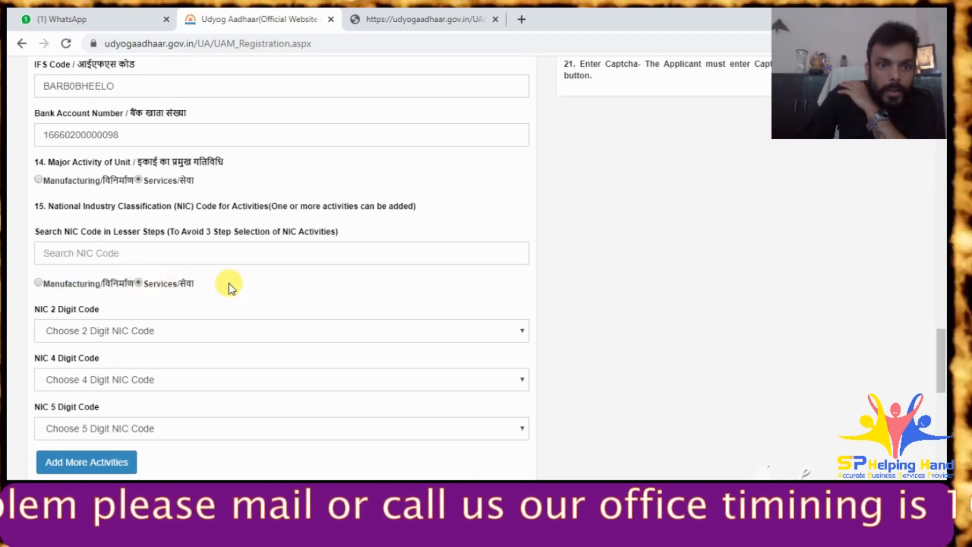
# - Search 'elder' and pick 8810 social work for the elderly and disabled
pyautogui.click(134, 254)
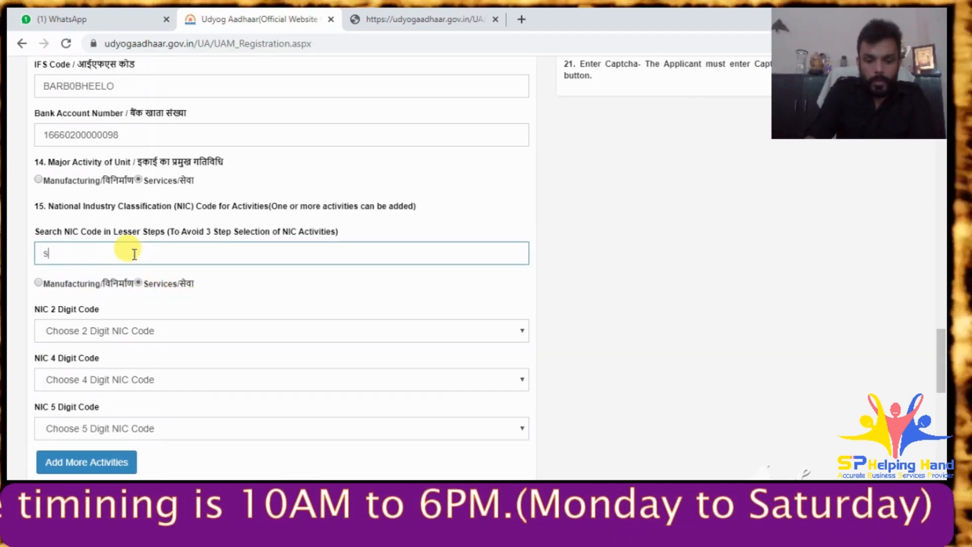
pyautogui.write('social')
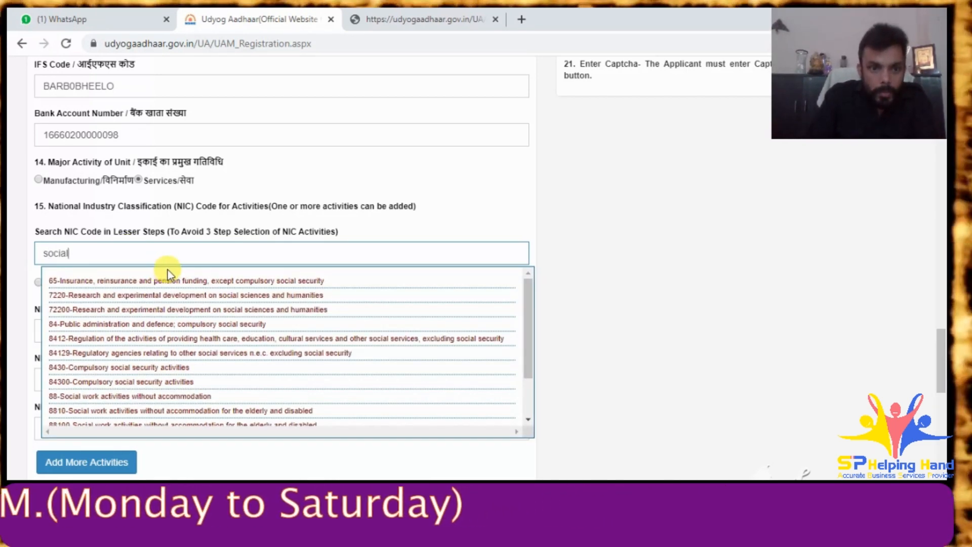
pyautogui.press('BackSpace')
pyautogui.press('BackSpace')
pyautogui.press('BackSpace')
pyautogui.press('BackSpace')
pyautogui.press('BackSpace')
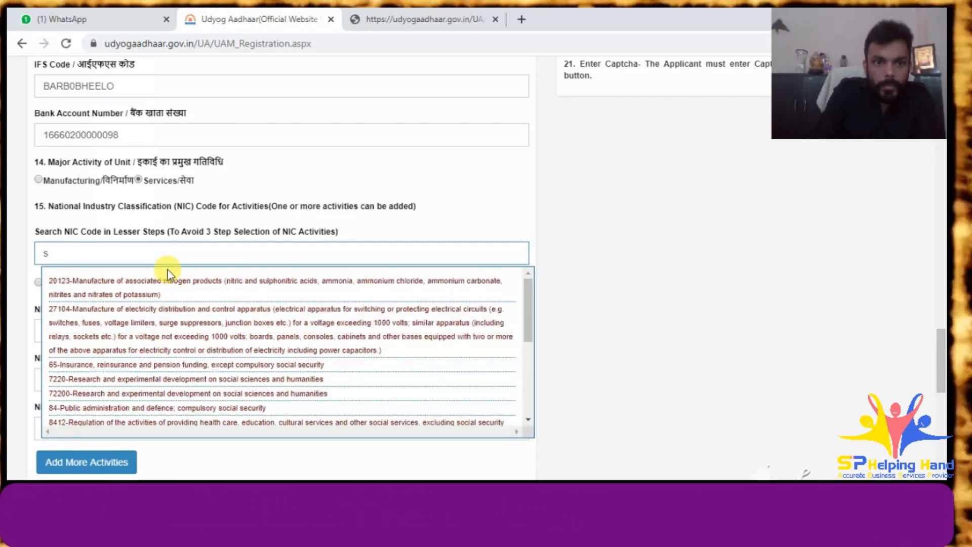
pyautogui.press('BackSpace')
pyautogui.write('el')
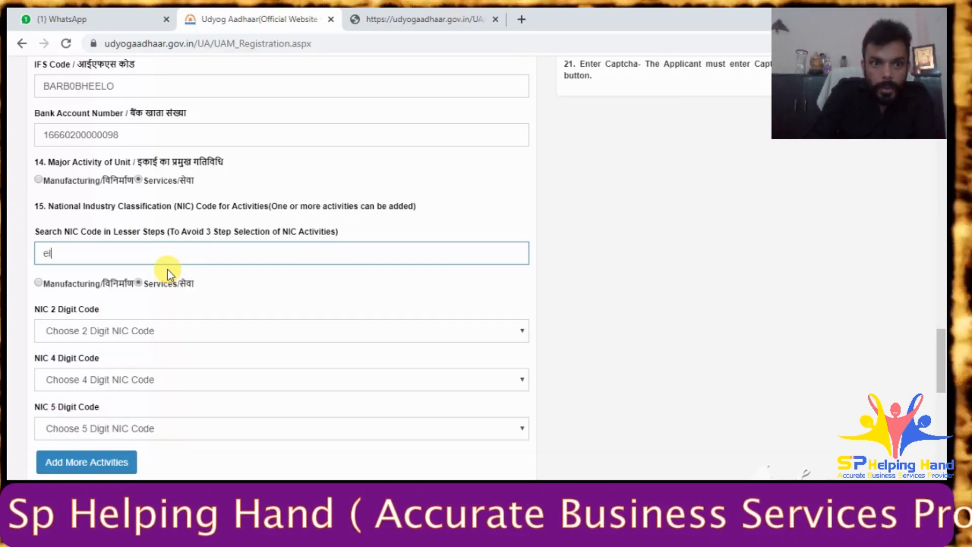
pyautogui.write('der')
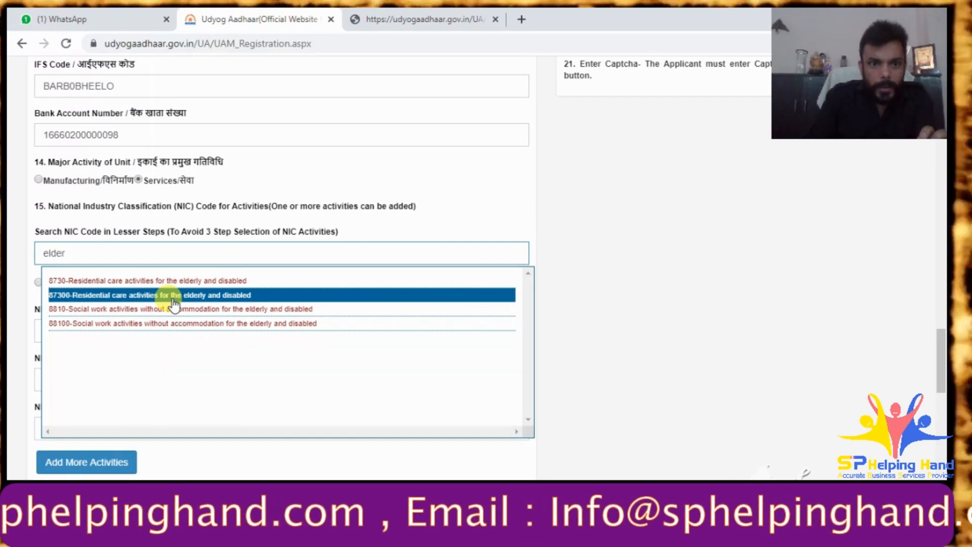
pyautogui.click(111, 254)
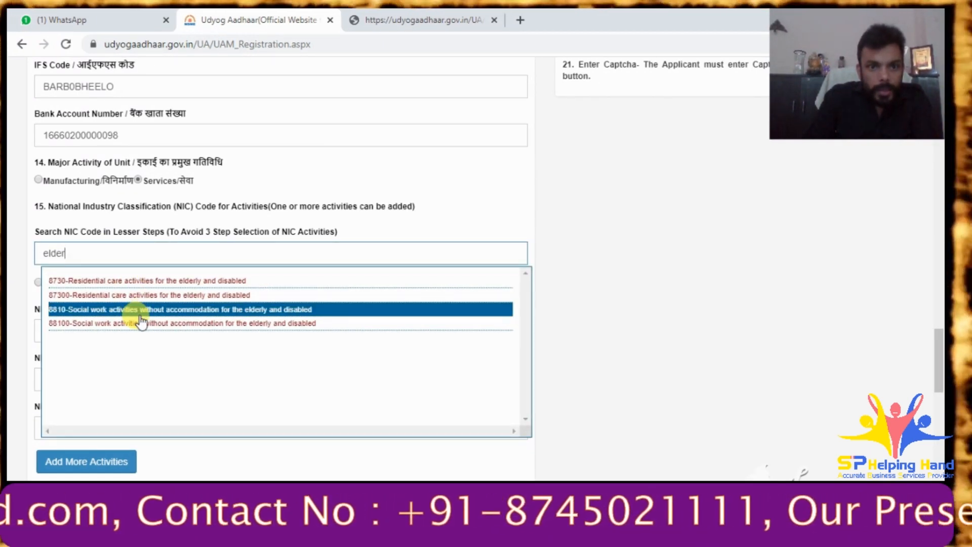
pyautogui.click(140, 313)
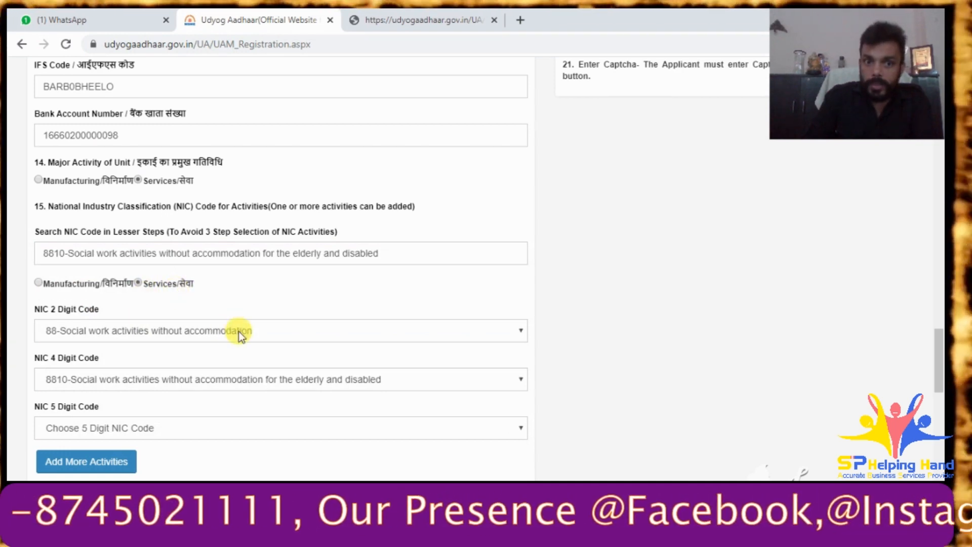
# - Choose 88100 as the 5-digit NIC code and add it as the third activity
pyautogui.scroll(-3, 239, 332)
pyautogui.click(81, 327)
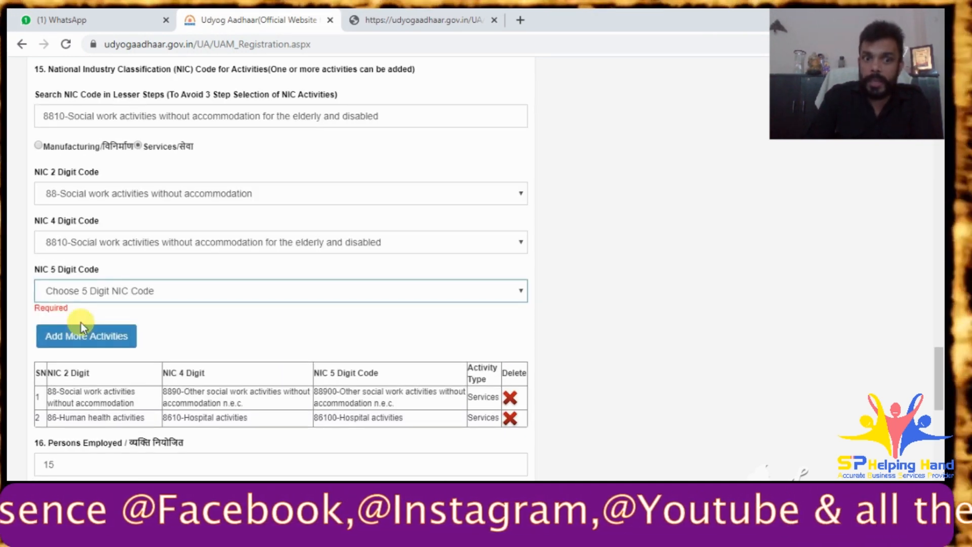
pyautogui.click(138, 299)
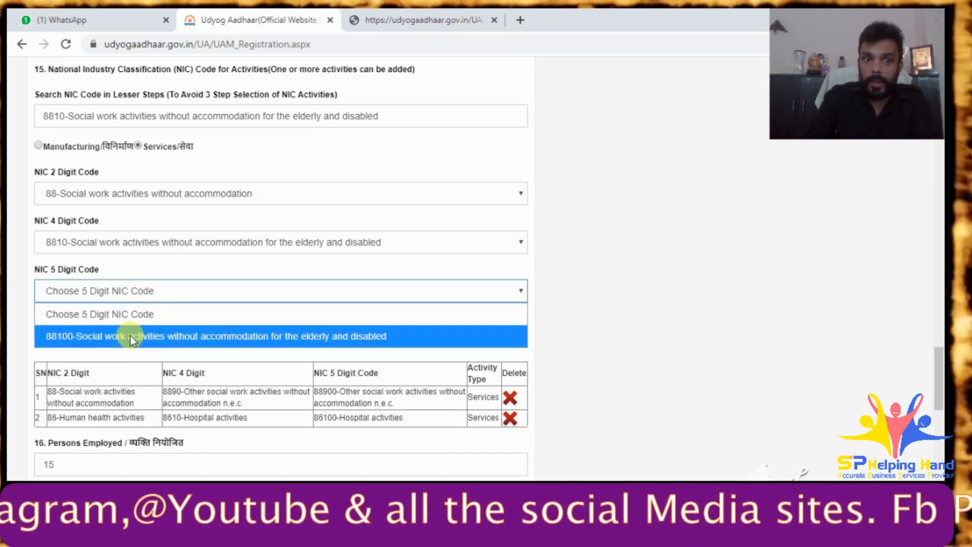
pyautogui.click(130, 335)
pyautogui.click(106, 329)
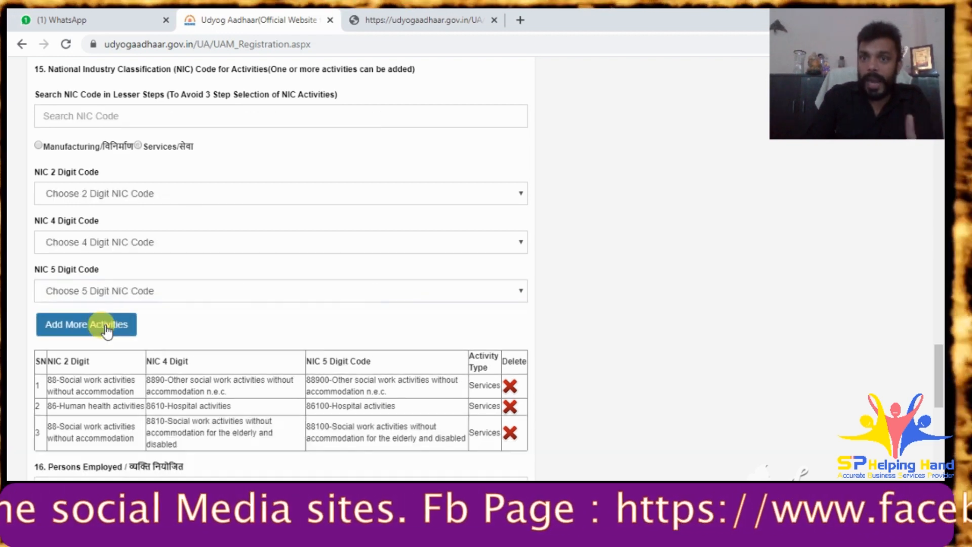
# - Capitalise 'Sewa' and 'Sansthan' in the Name of Enterprise field
pyautogui.scroll(-4, 338, 325)
pyautogui.scroll(-3, 338, 323)
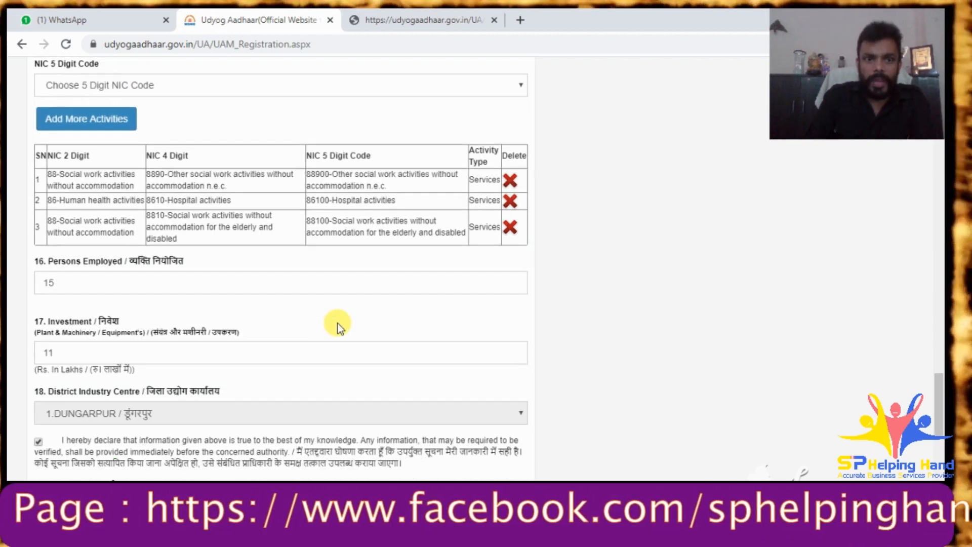
pyautogui.scroll(15, 315, 323)
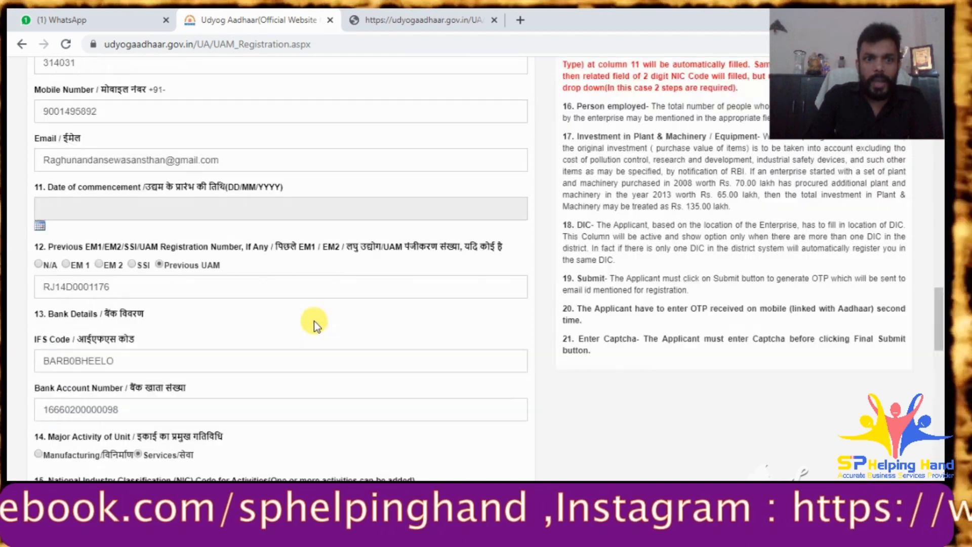
pyautogui.scroll(8, 315, 323)
pyautogui.scroll(1, 315, 321)
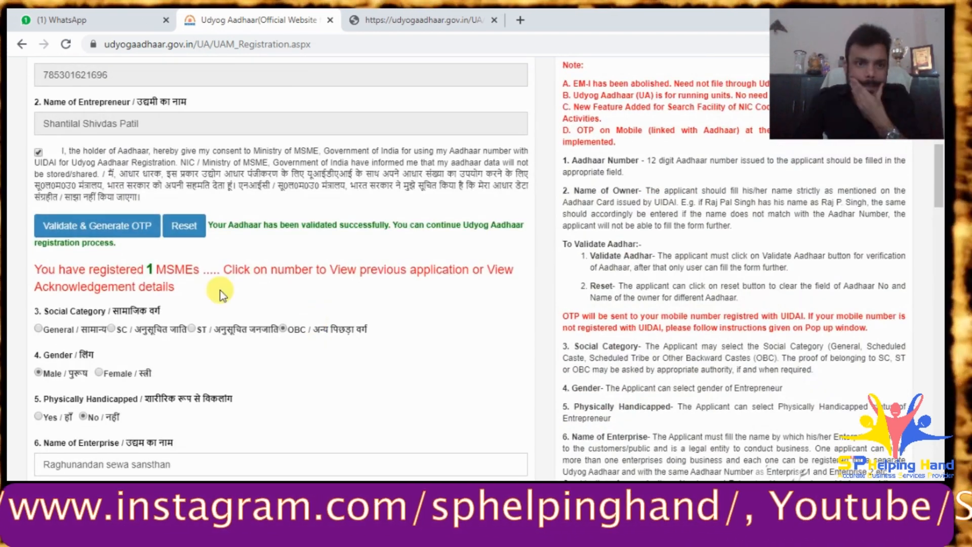
pyautogui.scroll(-2, 240, 299)
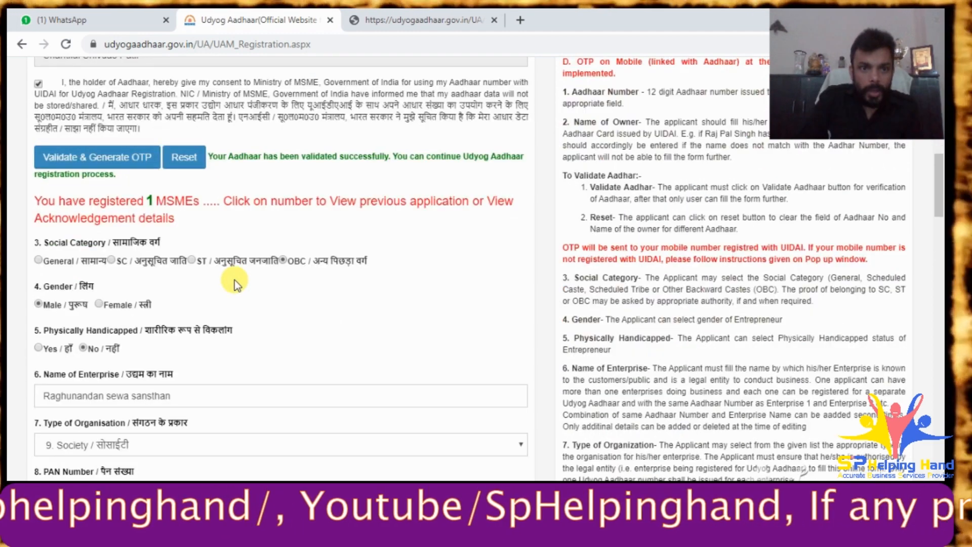
pyautogui.scroll(-3, 369, 314)
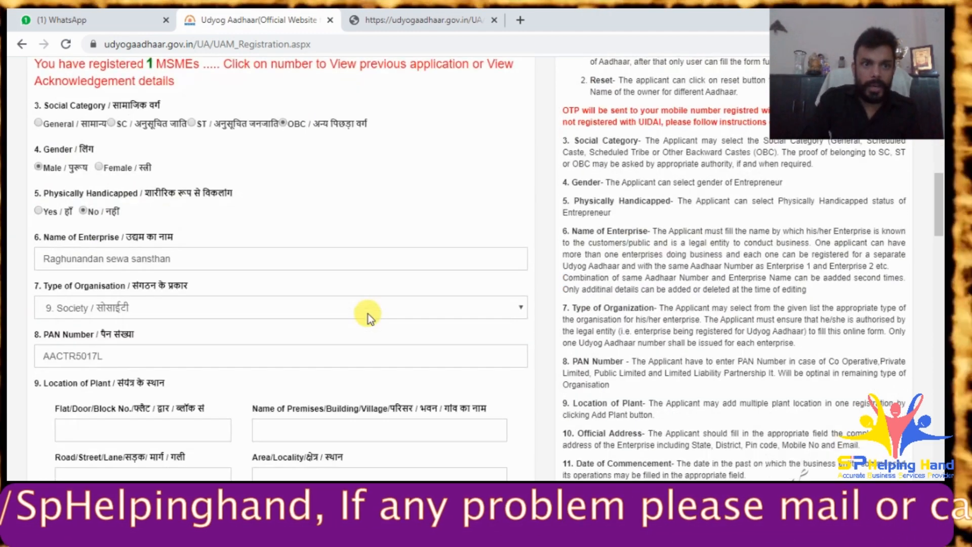
pyautogui.click(114, 263)
pyautogui.press('BackSpace')
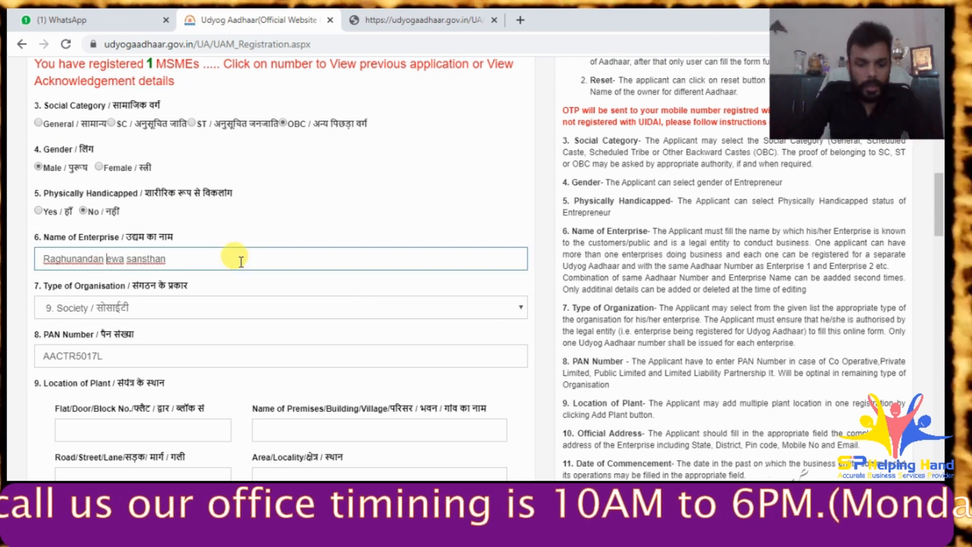
pyautogui.write('S')
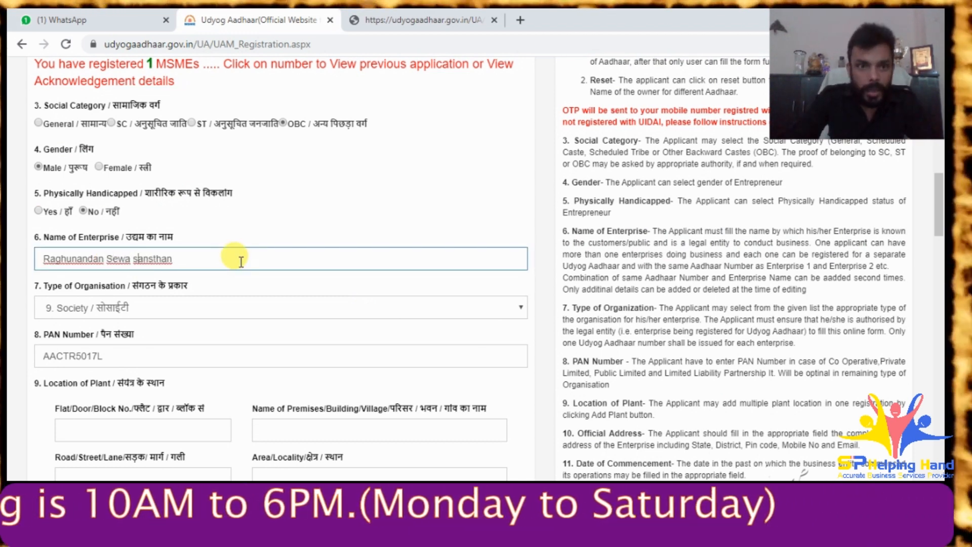
pyautogui.press('BackSpace')
pyautogui.write('S')
# - Read the client's WhatsApp reply giving 05/01/2015 as the date, then return to the form
pyautogui.scroll(-1, 261, 290)
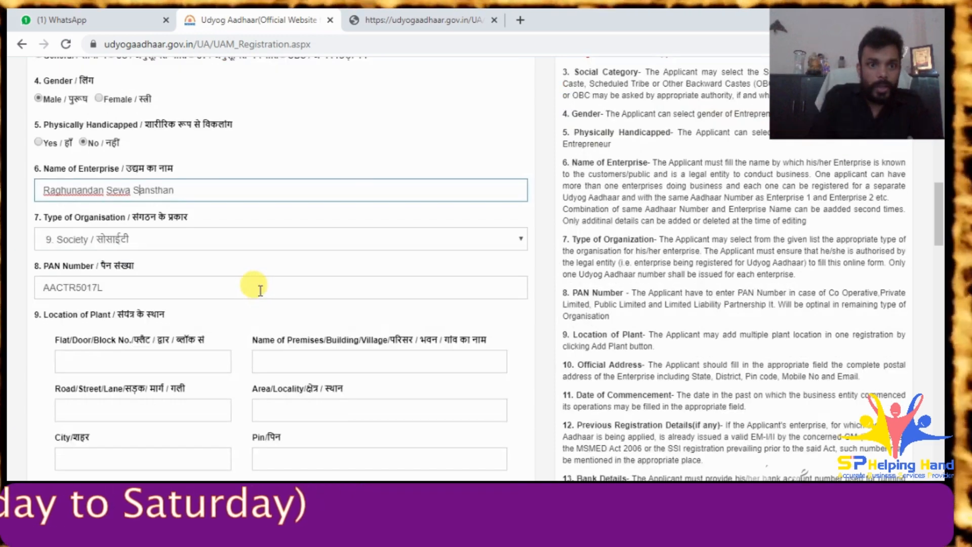
pyautogui.scroll(-6, 227, 282)
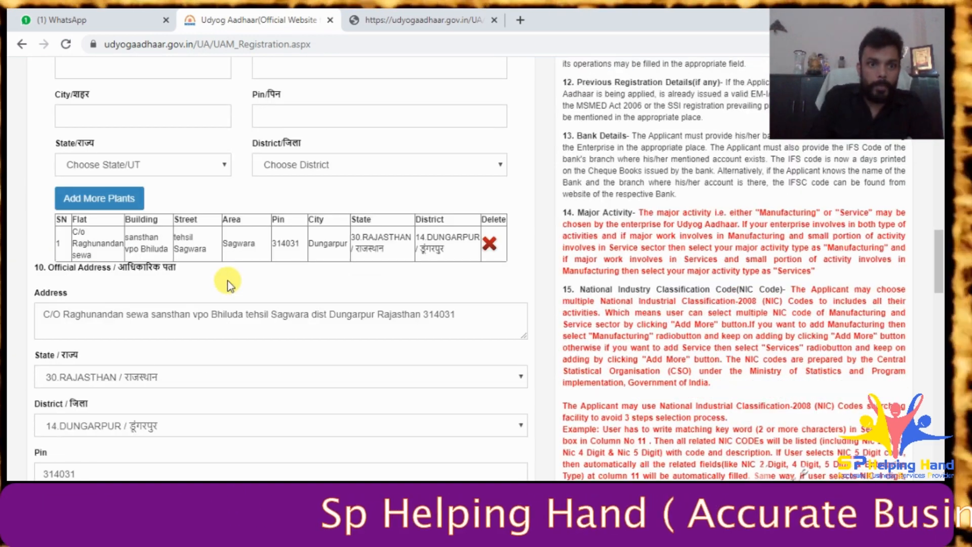
pyautogui.scroll(-3, 222, 268)
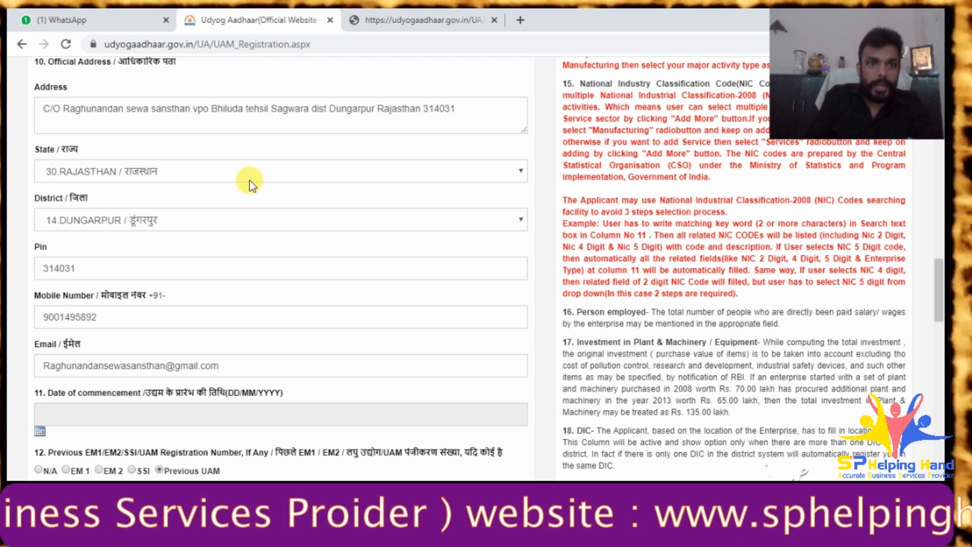
pyautogui.scroll(-1, 250, 182)
pyautogui.scroll(-1, 251, 183)
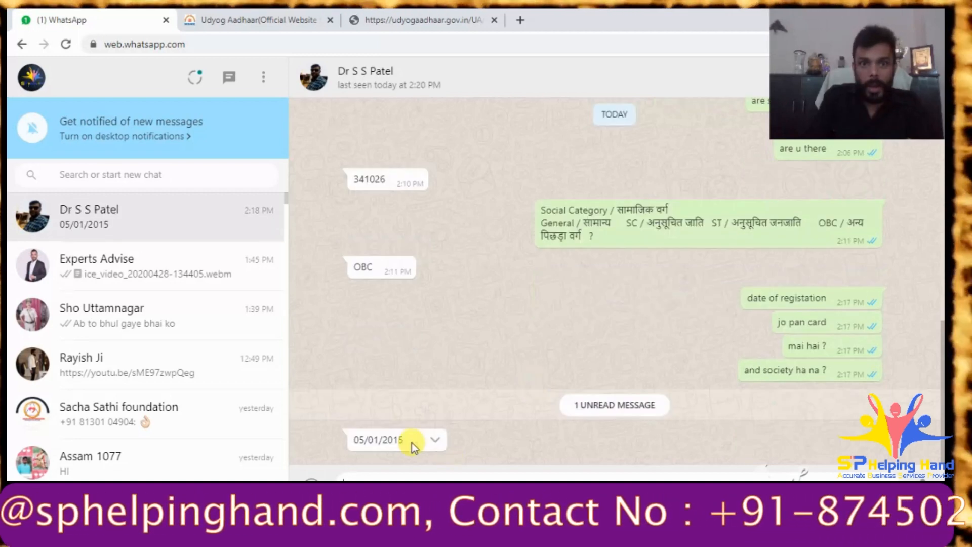
pyautogui.click(293, 15)
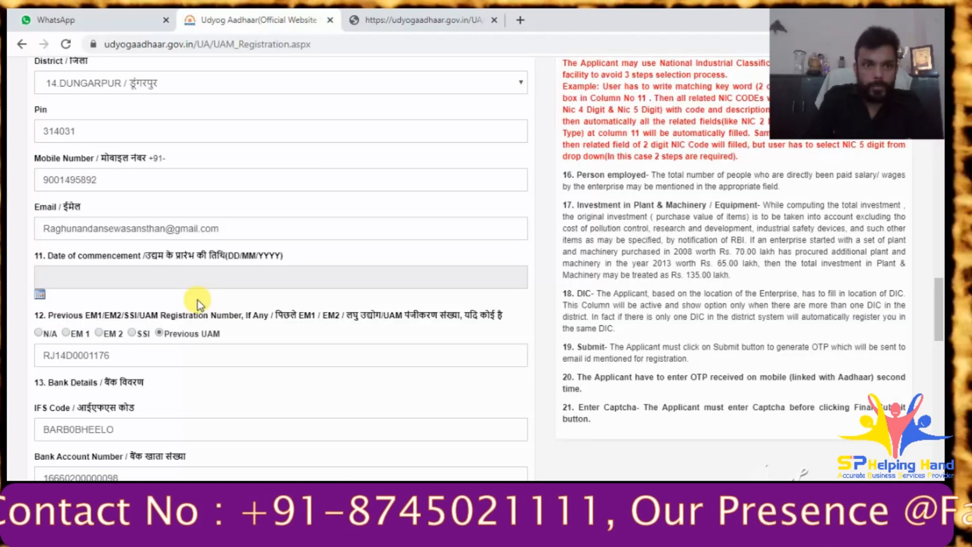
# - Set the date of commencement to 05/01/2015 in the calendar, stepping back to January 2015
pyautogui.scroll(-3, 232, 361)
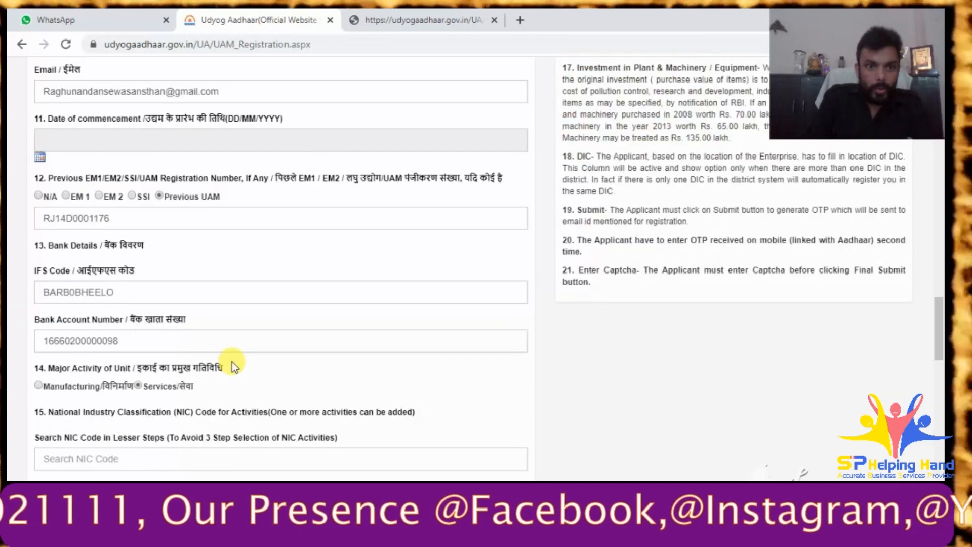
pyautogui.scroll(3, 231, 362)
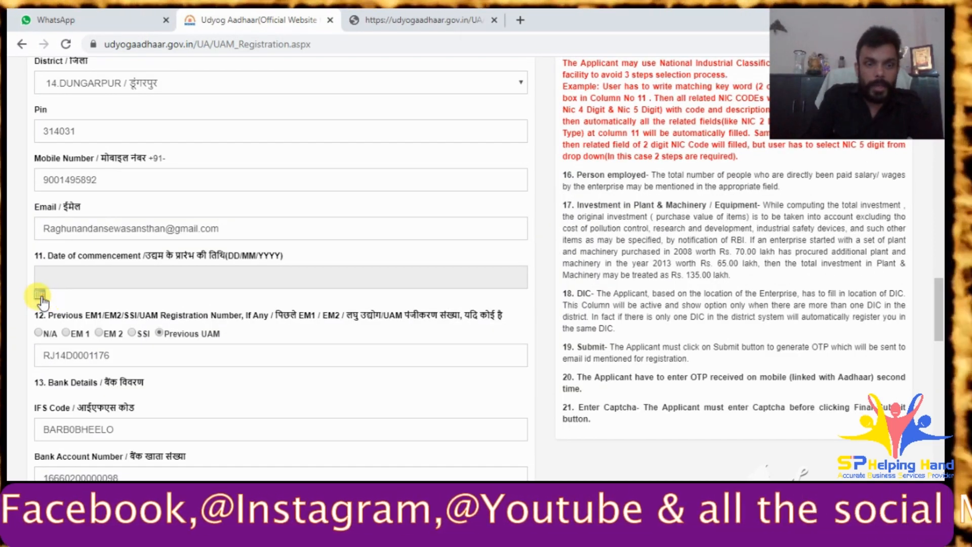
pyautogui.click(40, 297)
pyautogui.click(108, 302)
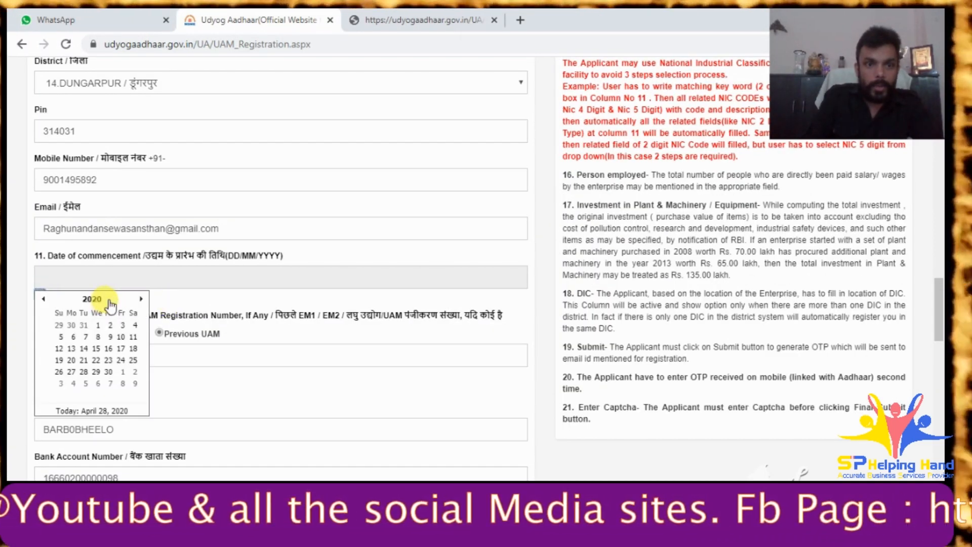
pyautogui.click(44, 300)
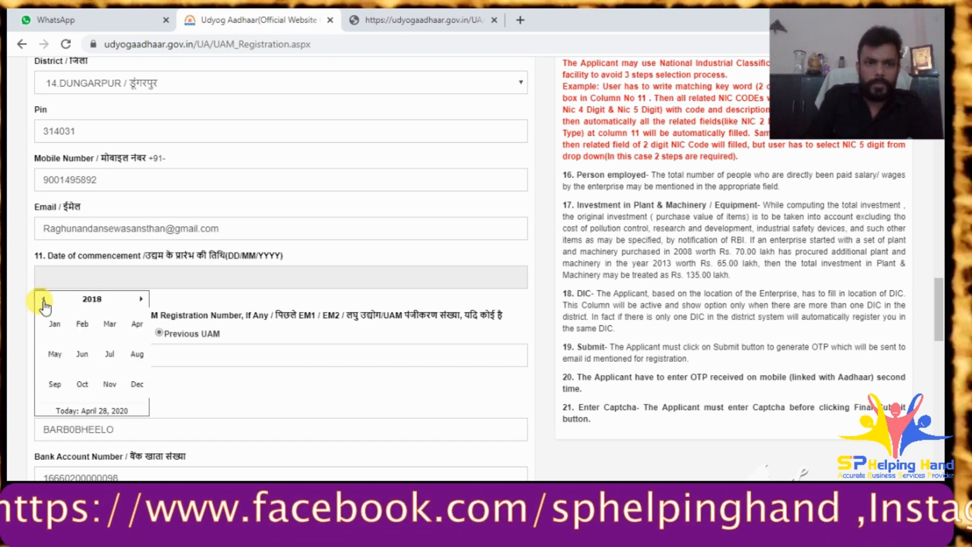
pyautogui.click(44, 300)
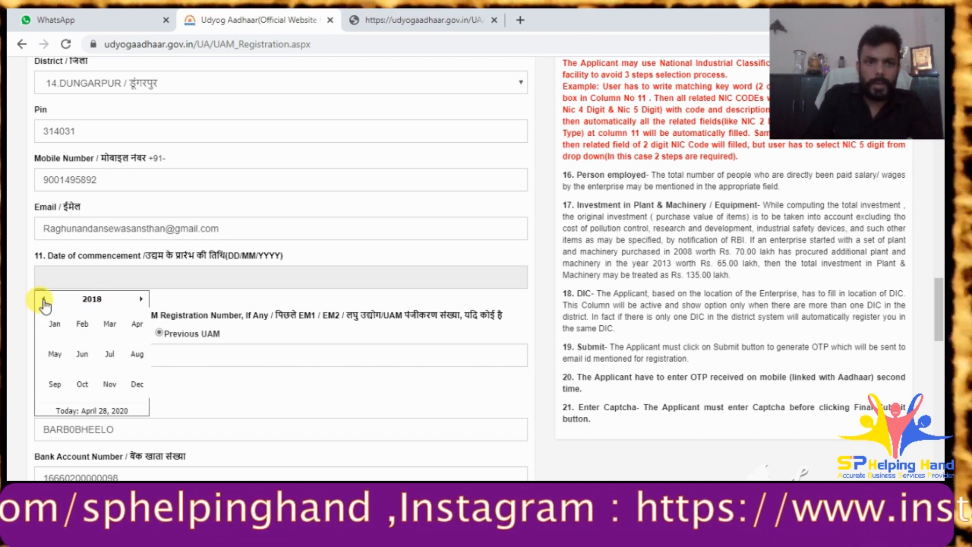
pyautogui.click(44, 299)
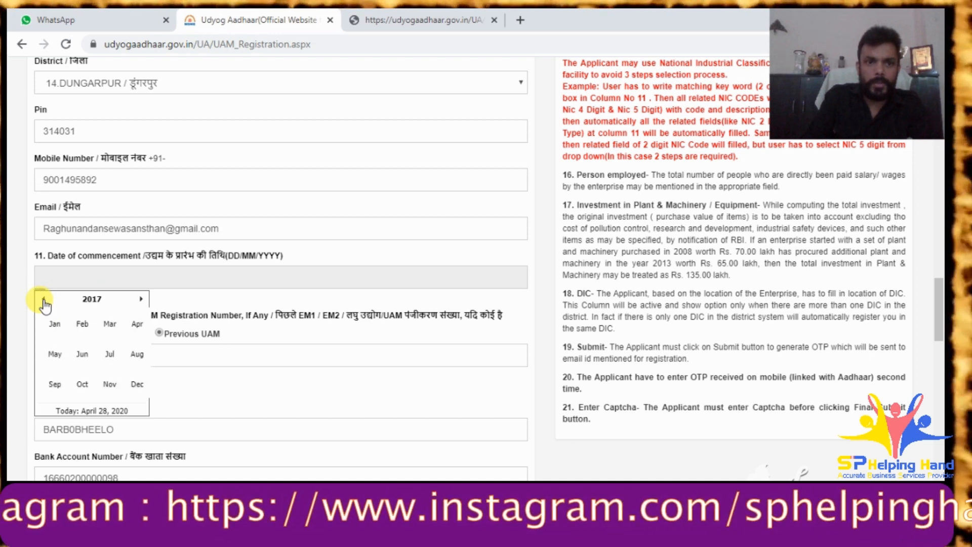
pyautogui.click(43, 300)
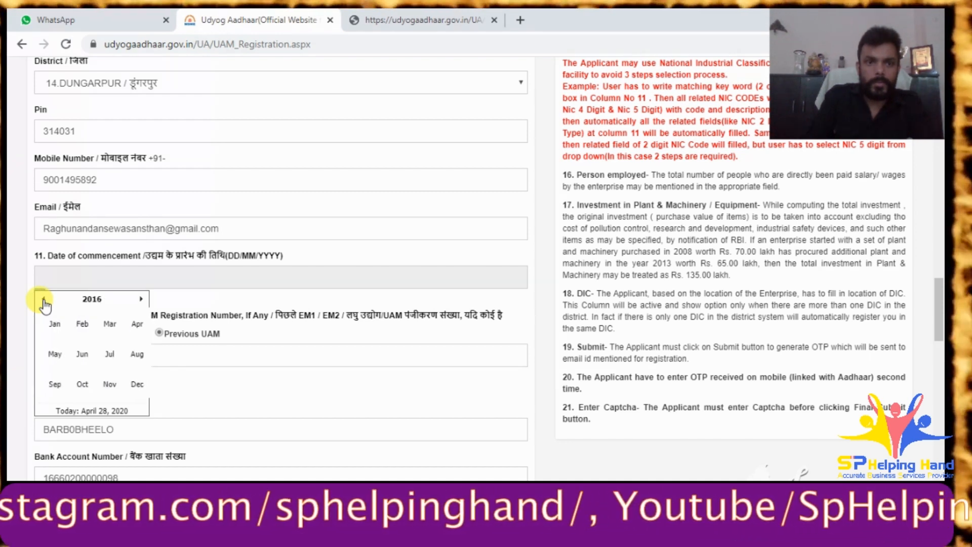
pyautogui.click(44, 300)
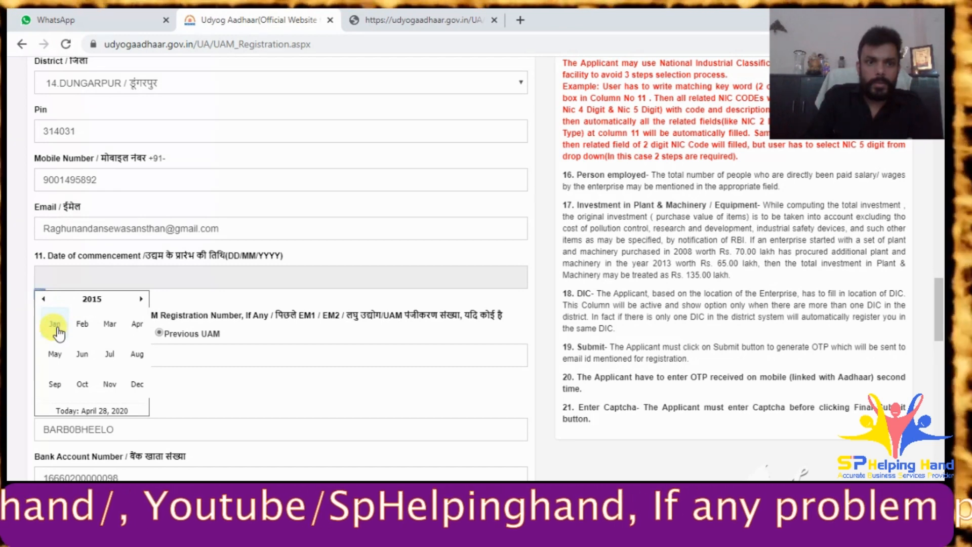
pyautogui.click(56, 328)
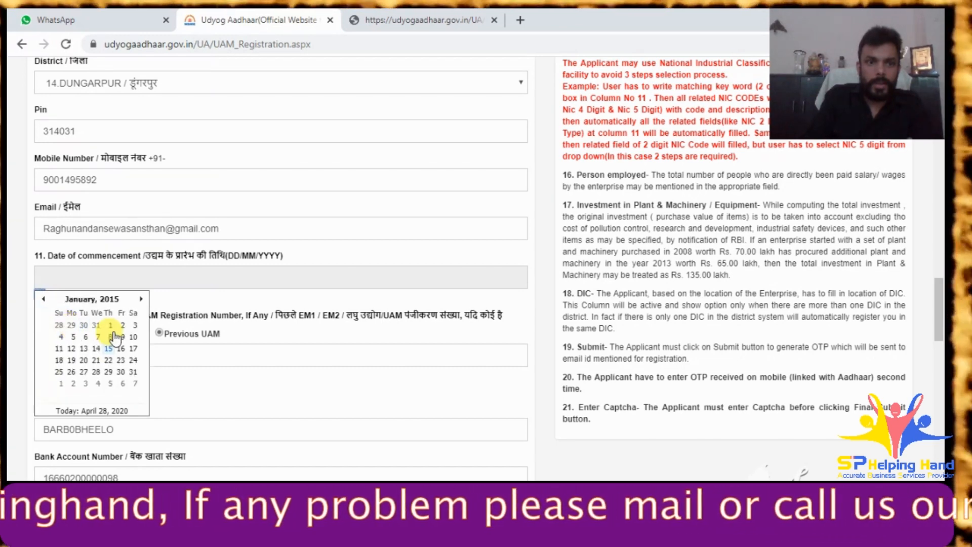
pyautogui.click(74, 338)
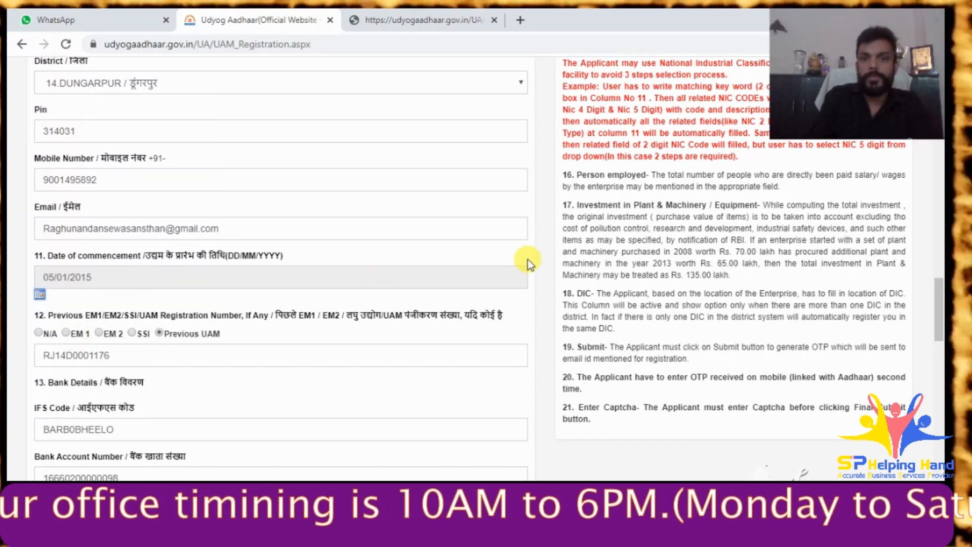
# - Submit the registration form, confirm the data is correct, and go to the OTP field
pyautogui.scroll(-15, 543, 255)
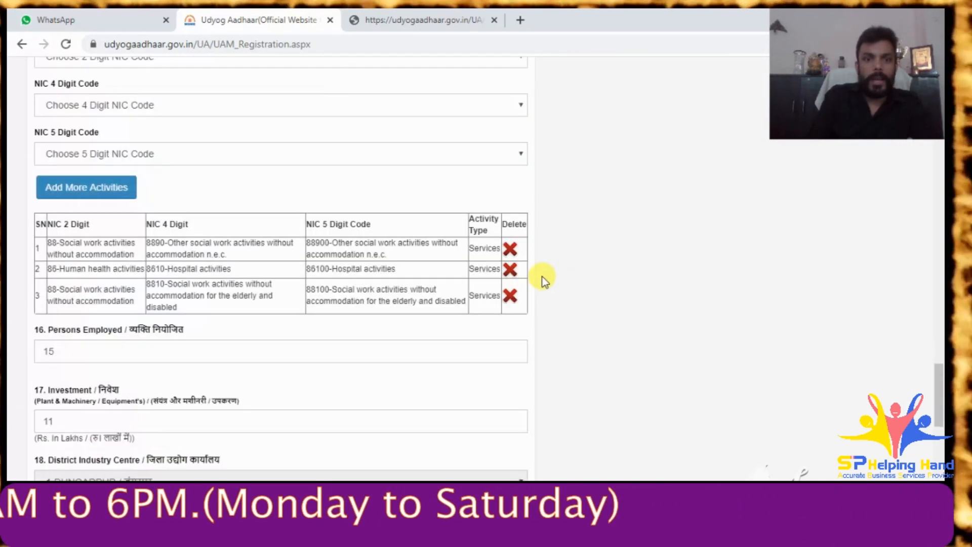
pyautogui.scroll(3, 541, 278)
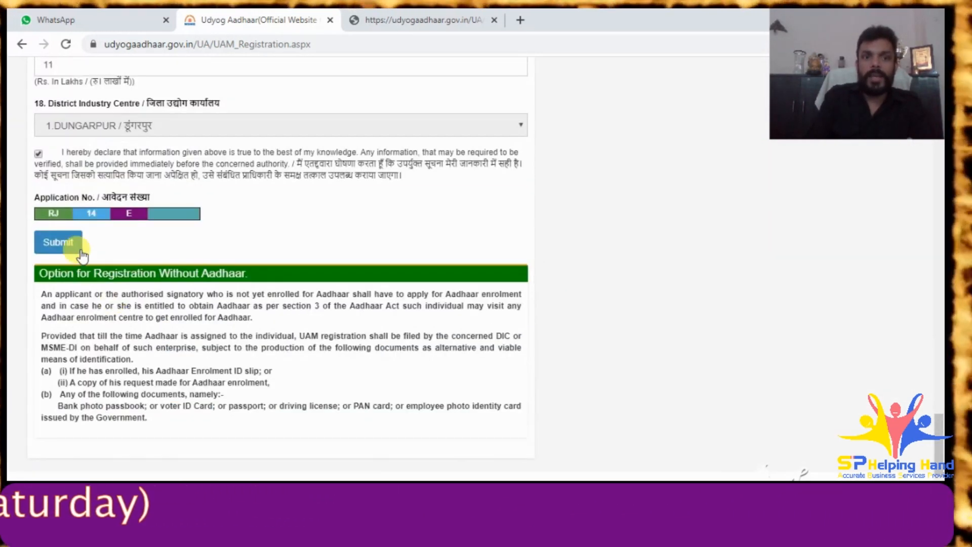
pyautogui.click(62, 248)
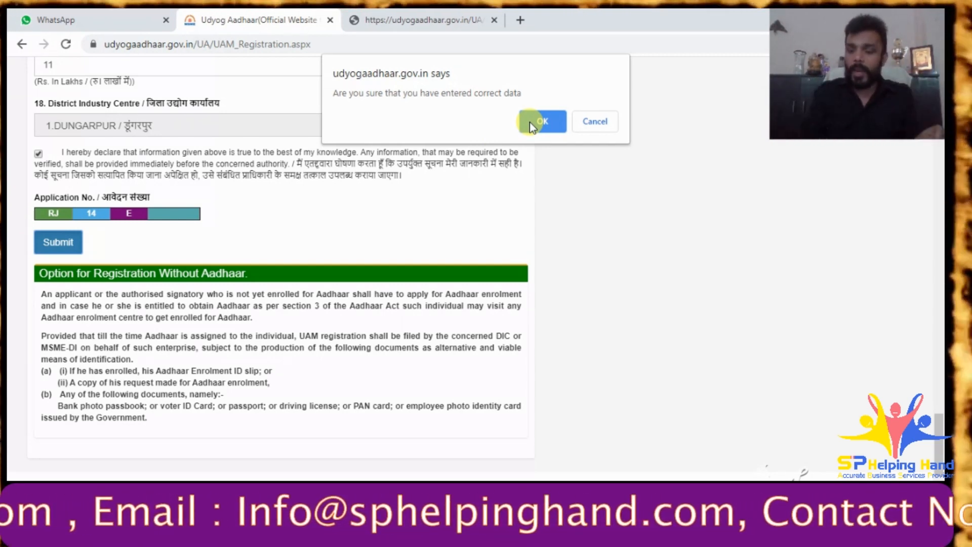
pyautogui.click(530, 123)
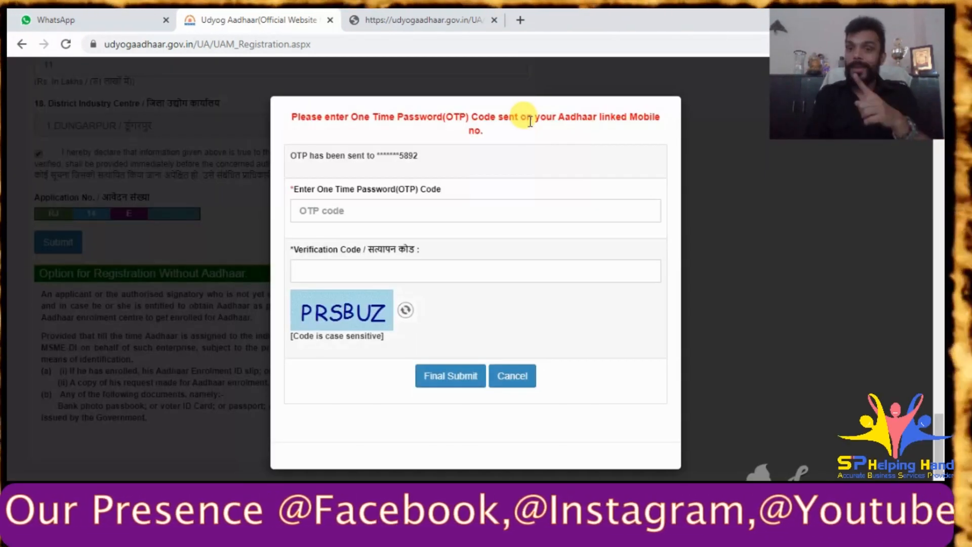
pyautogui.click(325, 211)
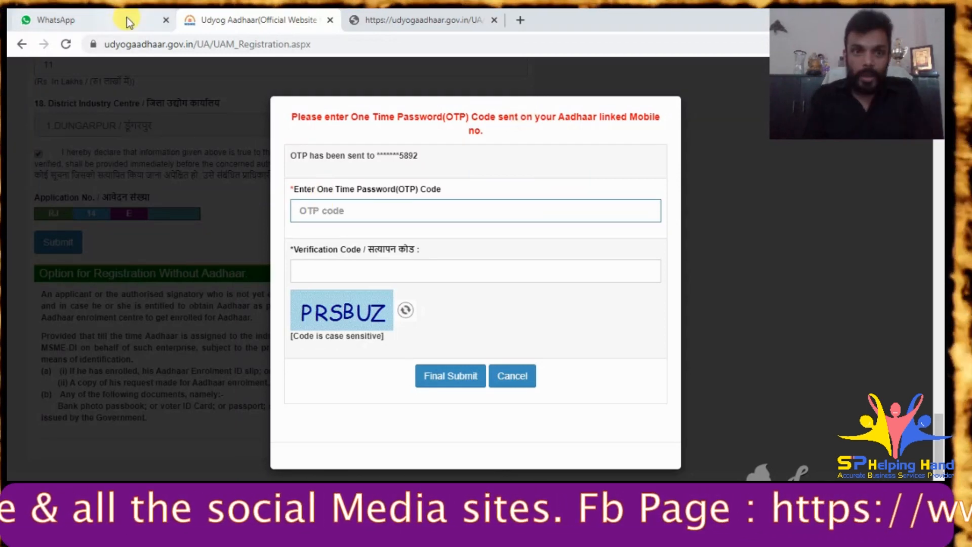
# - Send the client 'otp ?' and 'final otp please send' on WhatsApp, then return to the portal
pyautogui.click(128, 22)
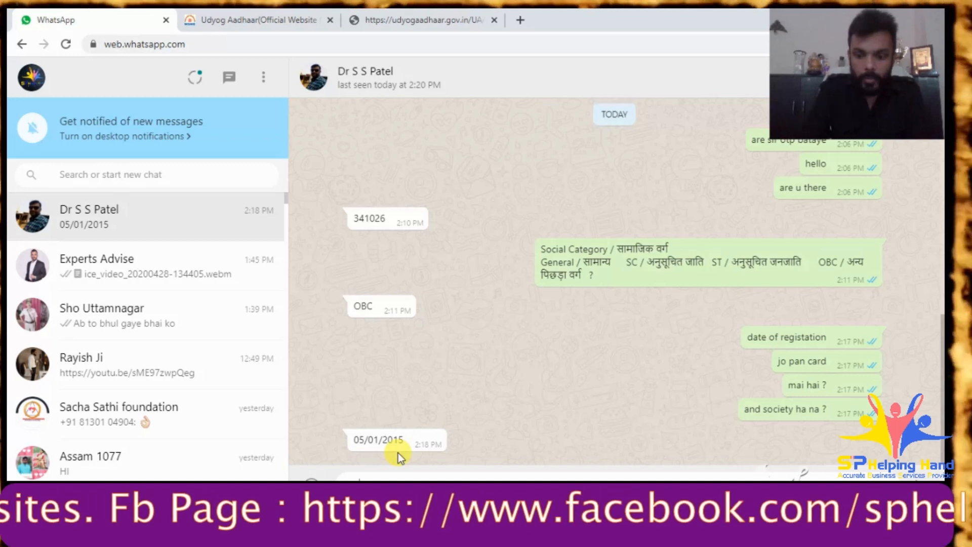
pyautogui.press('Return')
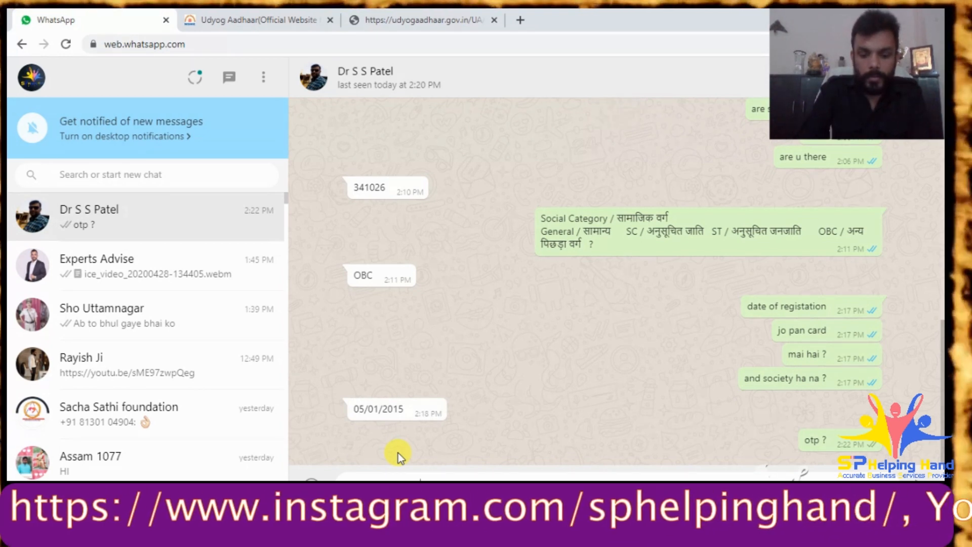
pyautogui.write('final otp please send')
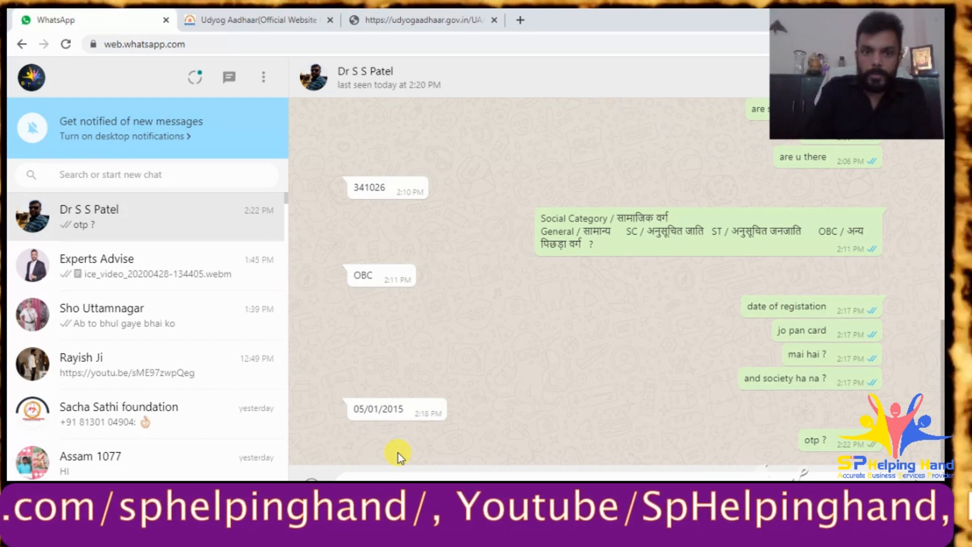
pyautogui.press('Return')
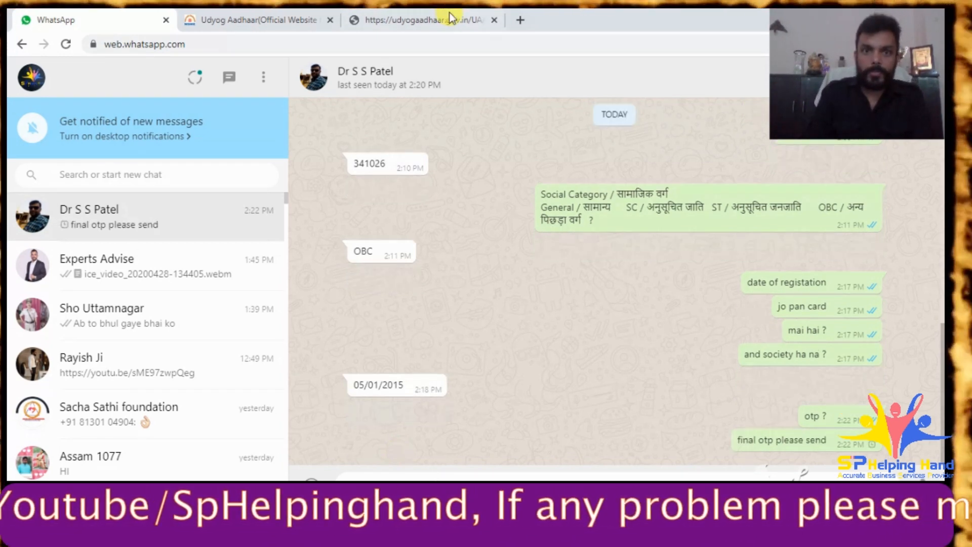
pyautogui.click(272, 13)
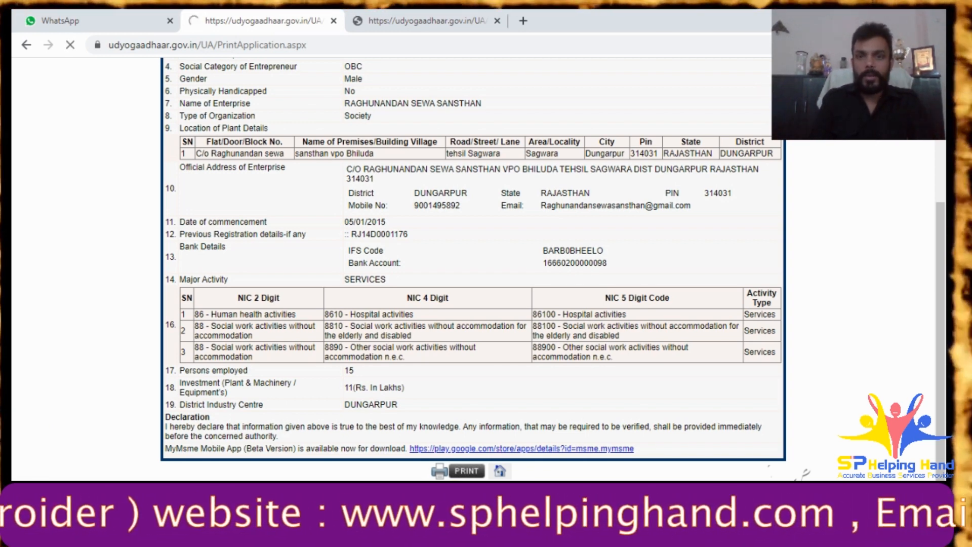
# - Open the print dialog for the registration certificate with Save as PDF as the destination
pyautogui.scroll(-3, 445, 289)
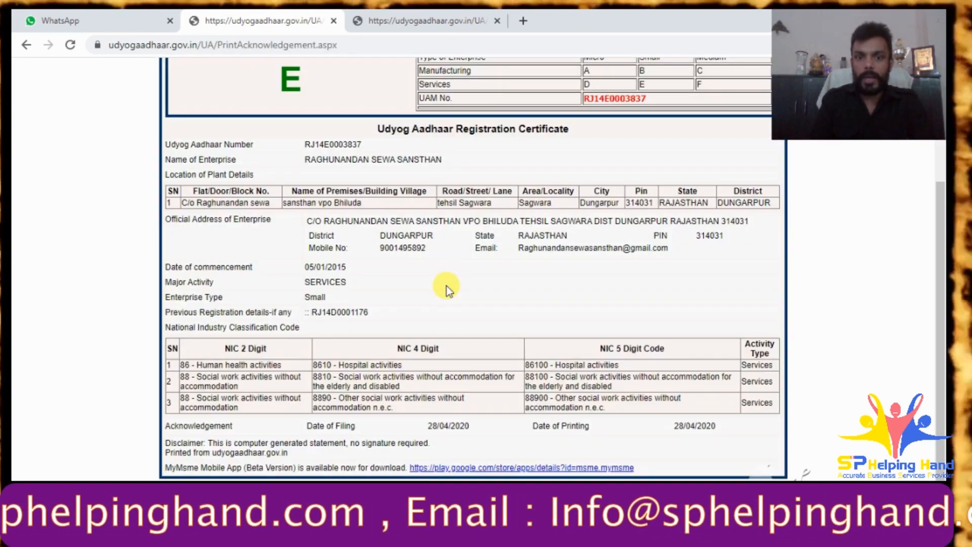
pyautogui.scroll(3, 448, 290)
pyautogui.scroll(-3, 448, 290)
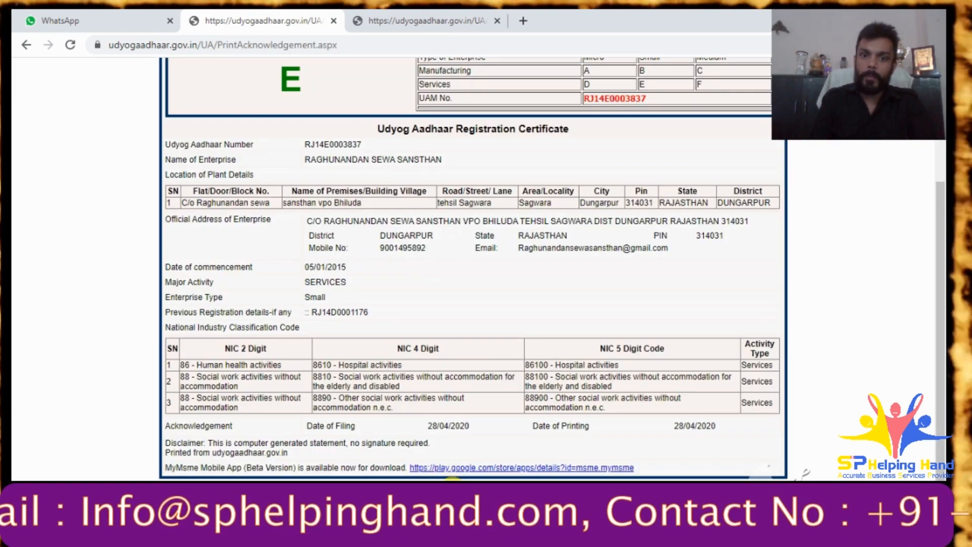
pyautogui.hotkey('ctrl', 'p')
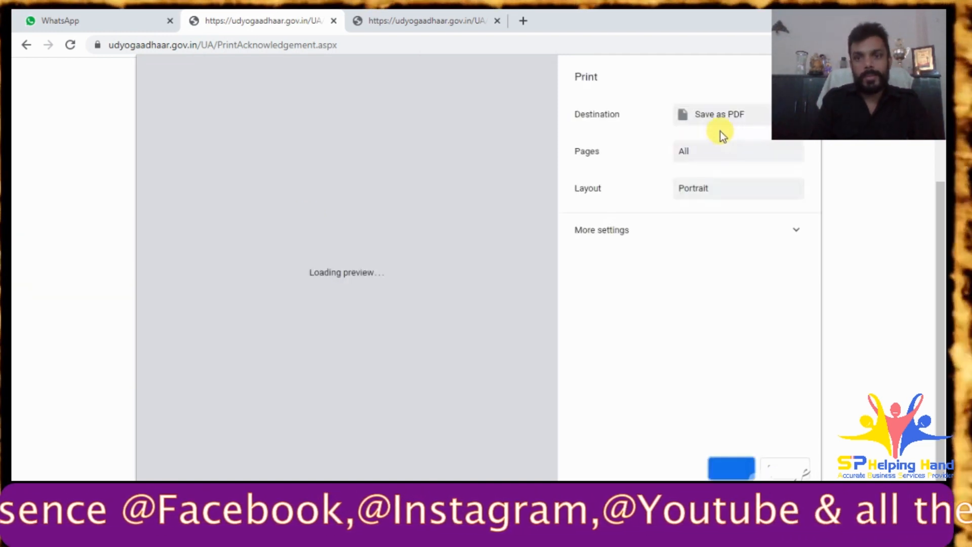
# - Save the new registration certificate as a PDF named 'certificate'
pyautogui.click(738, 473)
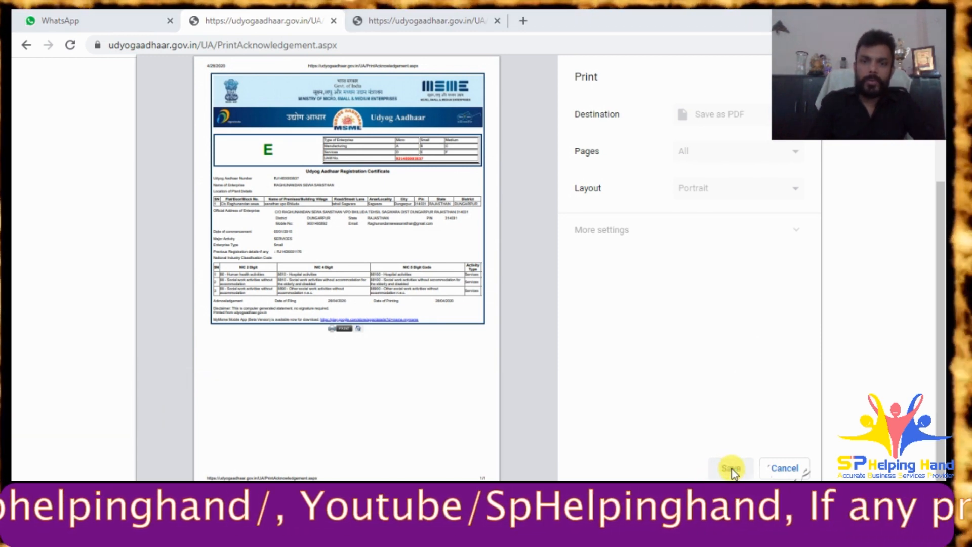
pyautogui.click(731, 469)
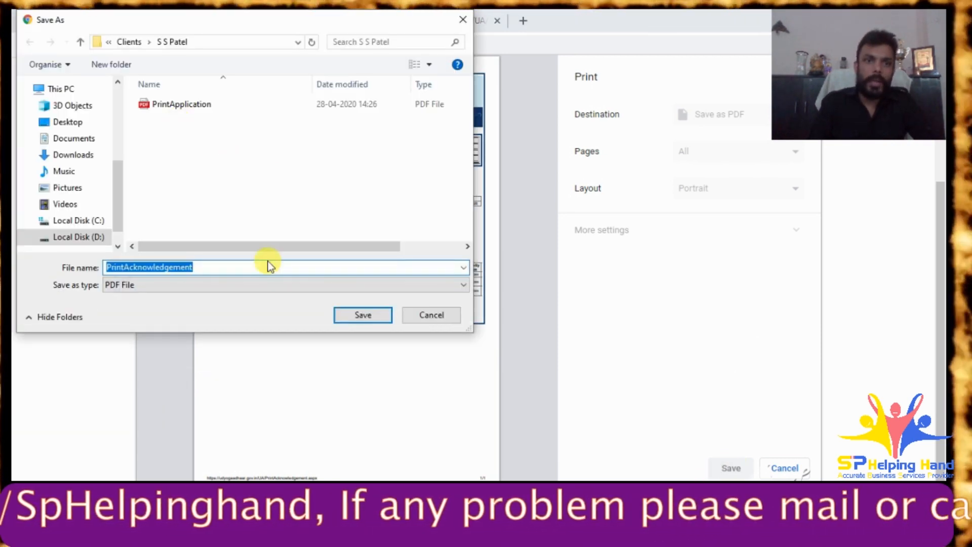
pyautogui.write('cert')
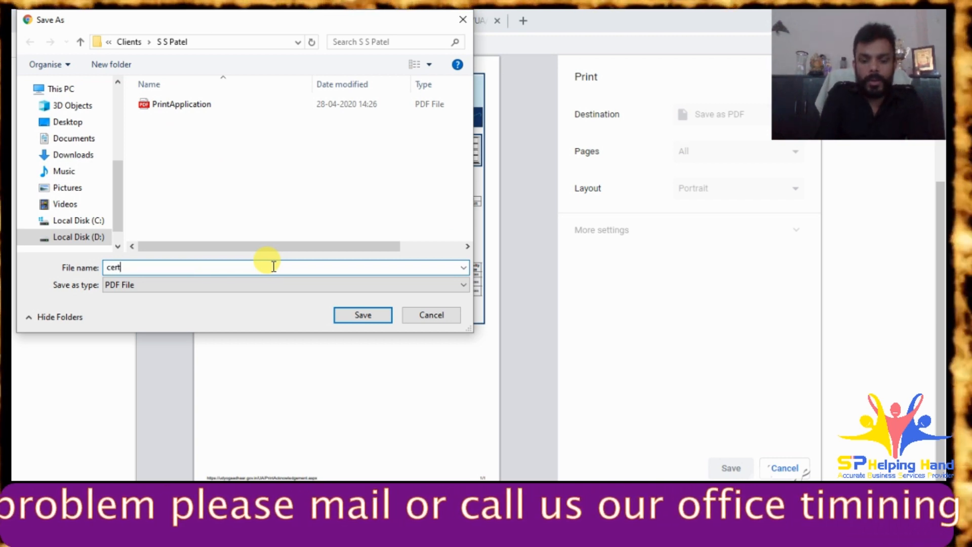
pyautogui.write('ificate')
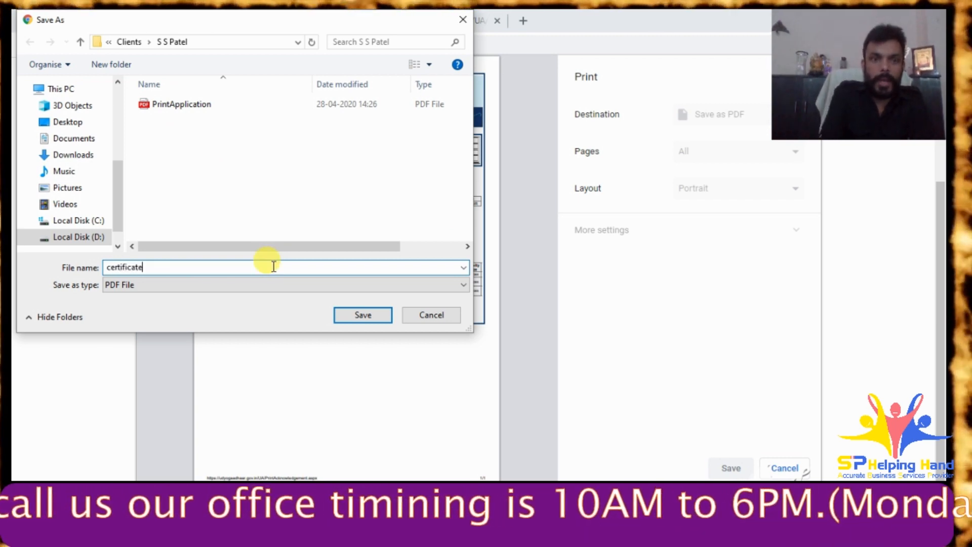
pyautogui.press('Return')
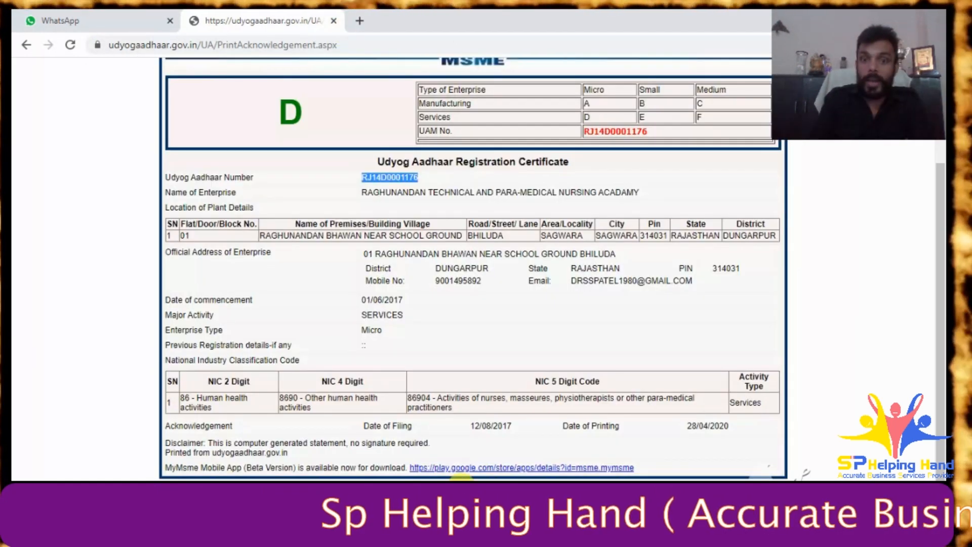
# - Print the earlier enterprise's certificate to a PDF named 'uam'
pyautogui.click(461, 487)
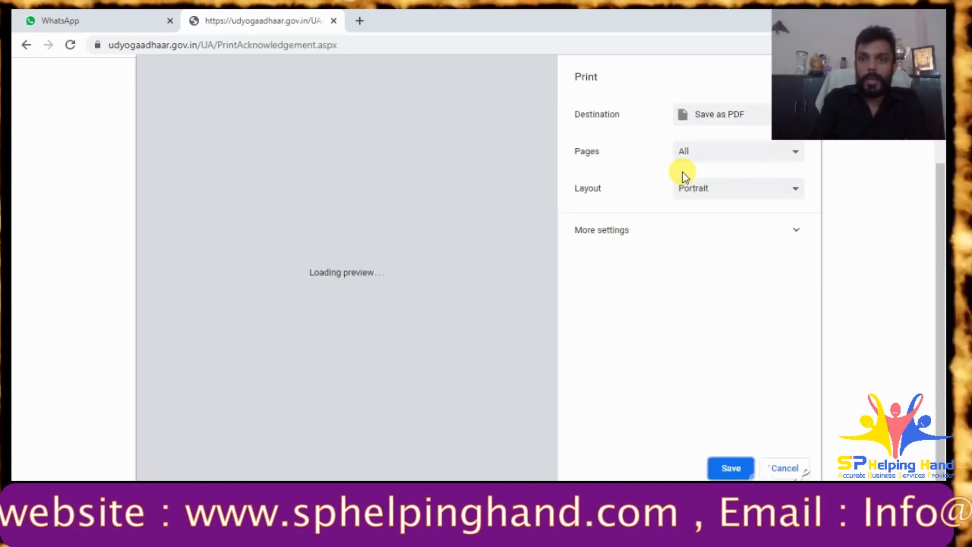
pyautogui.click(728, 470)
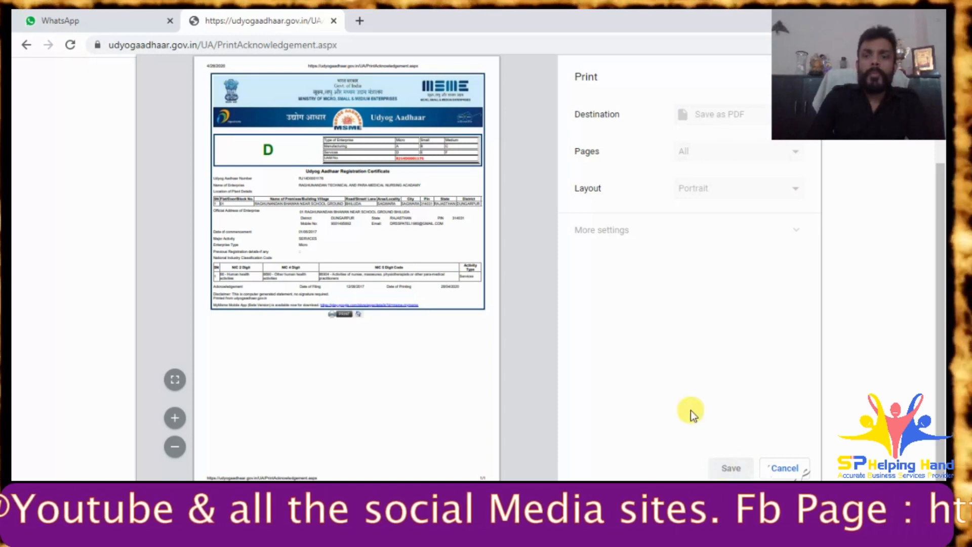
pyautogui.click(732, 470)
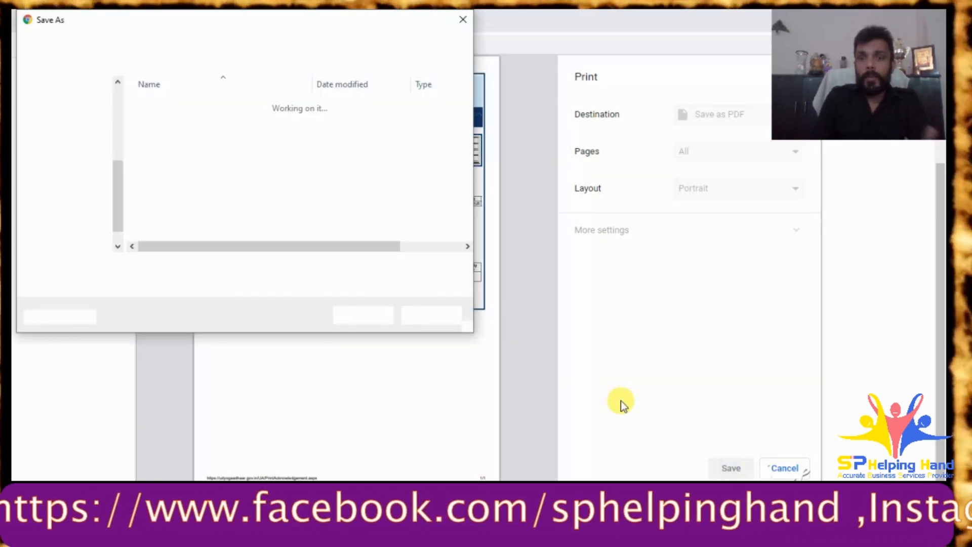
pyautogui.write('o')
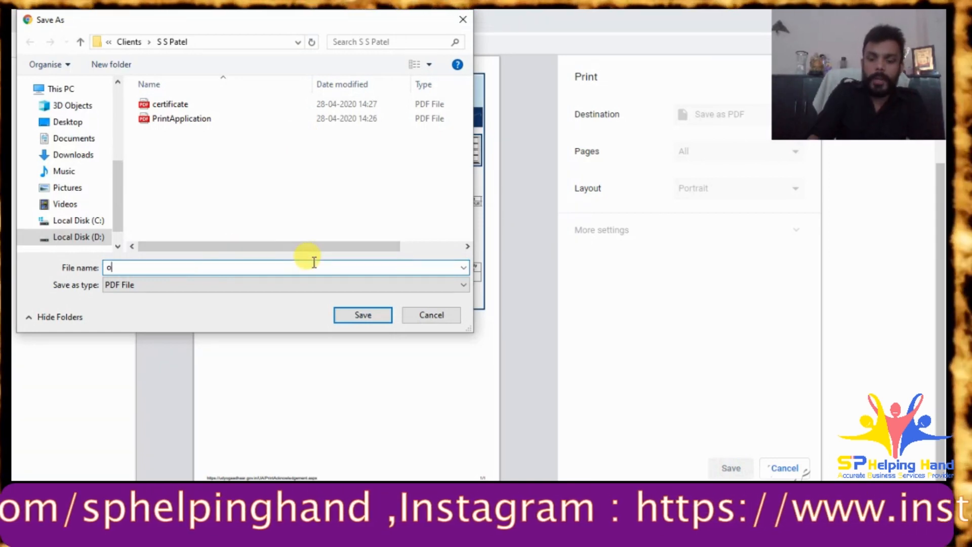
pyautogui.write('la')
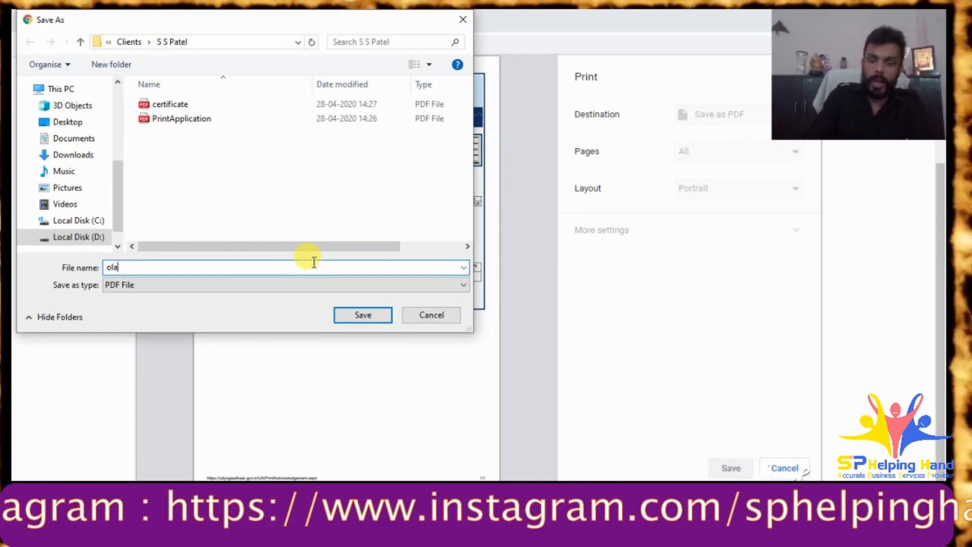
pyautogui.press('BackSpace')
pyautogui.press('BackSpace')
pyautogui.press('BackSpace')
pyautogui.write('ua')
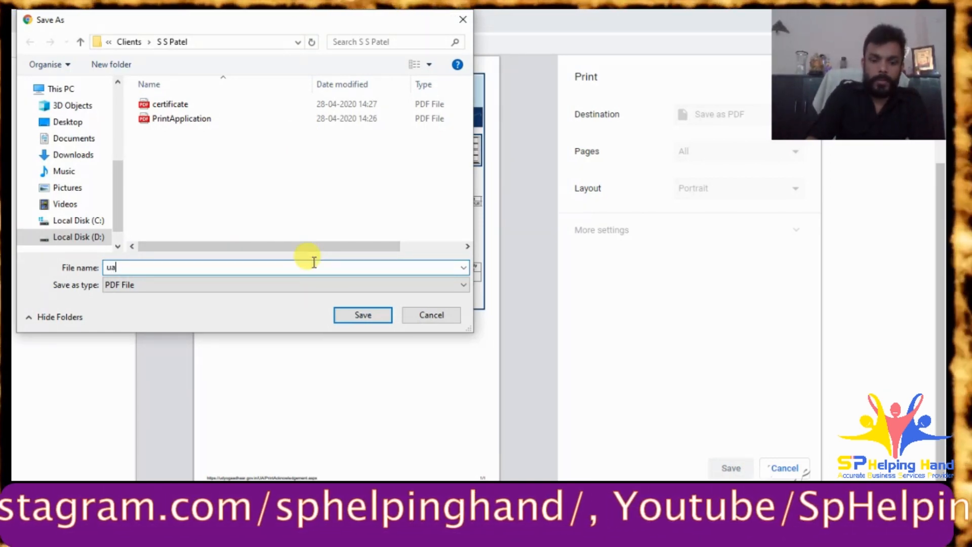
pyautogui.write('m')
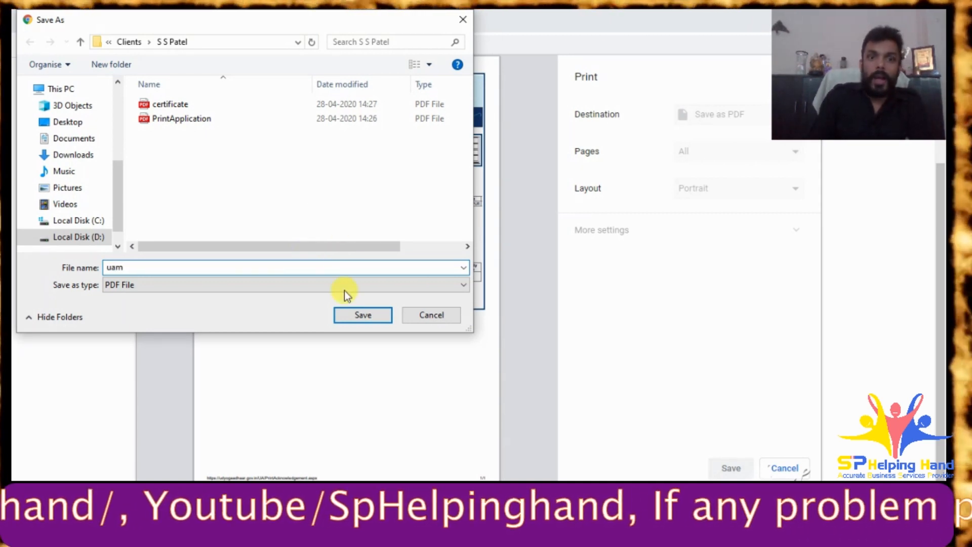
pyautogui.click(363, 315)
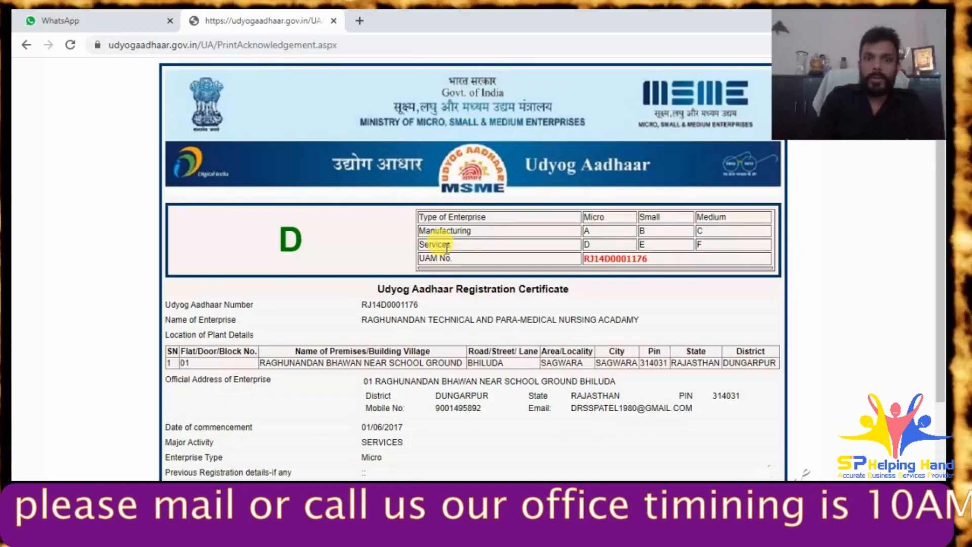
pyautogui.scroll(-3, 448, 249)
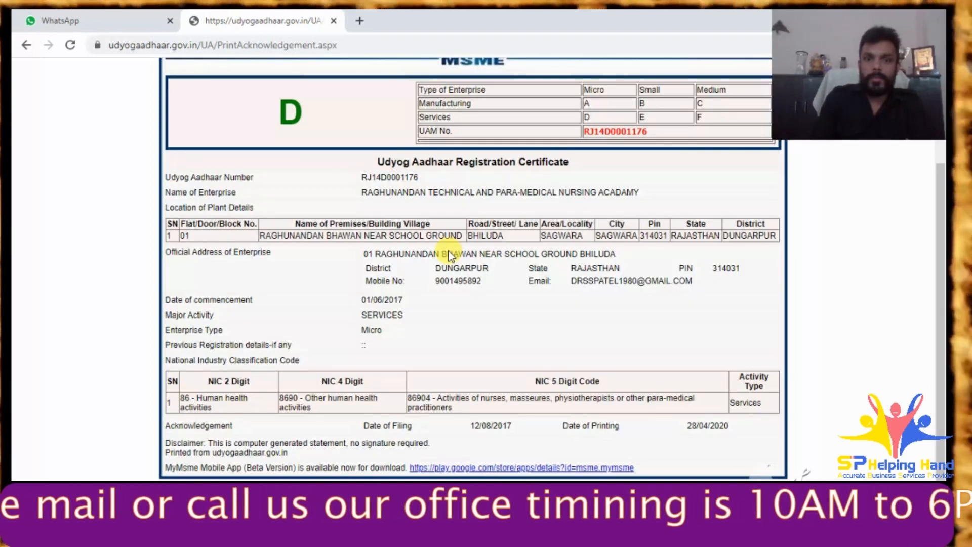
# - Close the portal tab, send the client 'done from my side sir', and check their contact info
pyautogui.click(333, 21)
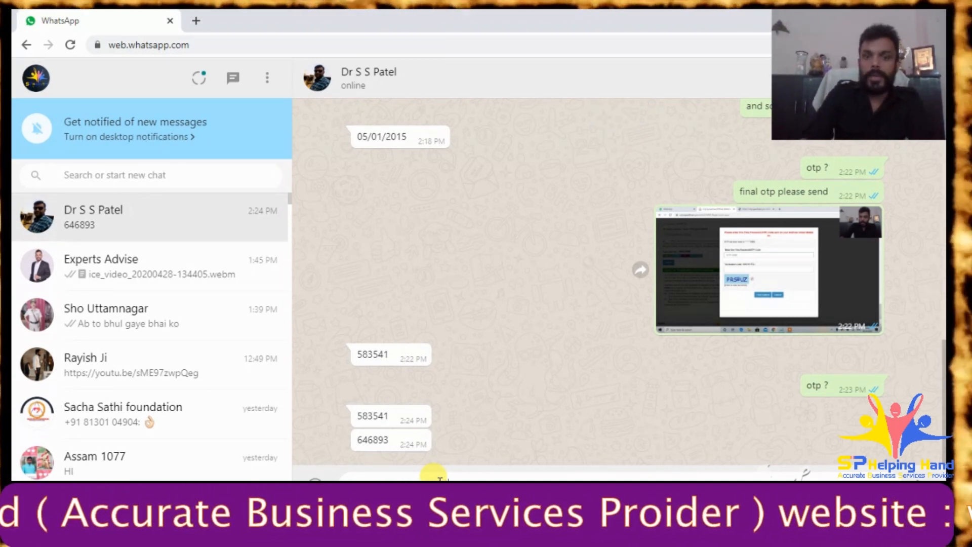
pyautogui.press('Return')
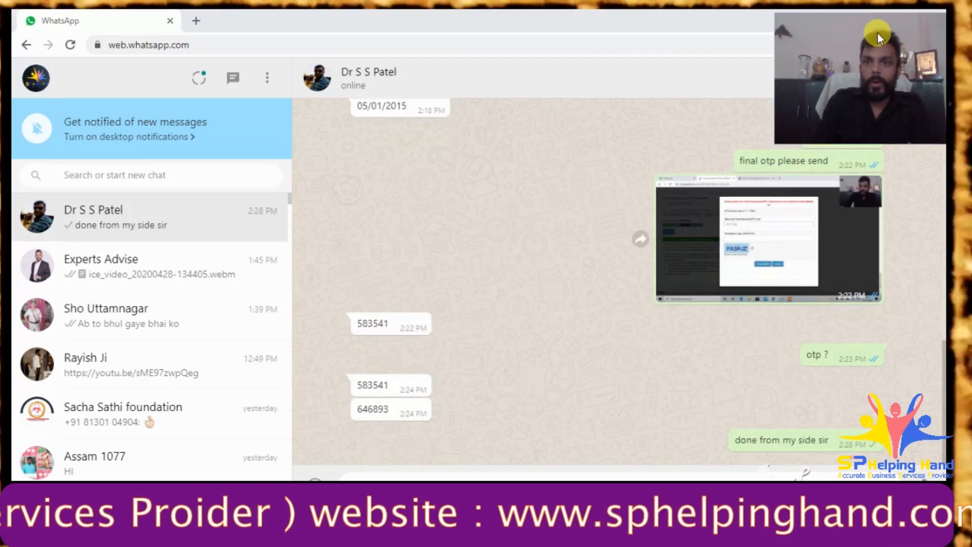
pyautogui.click(694, 76)
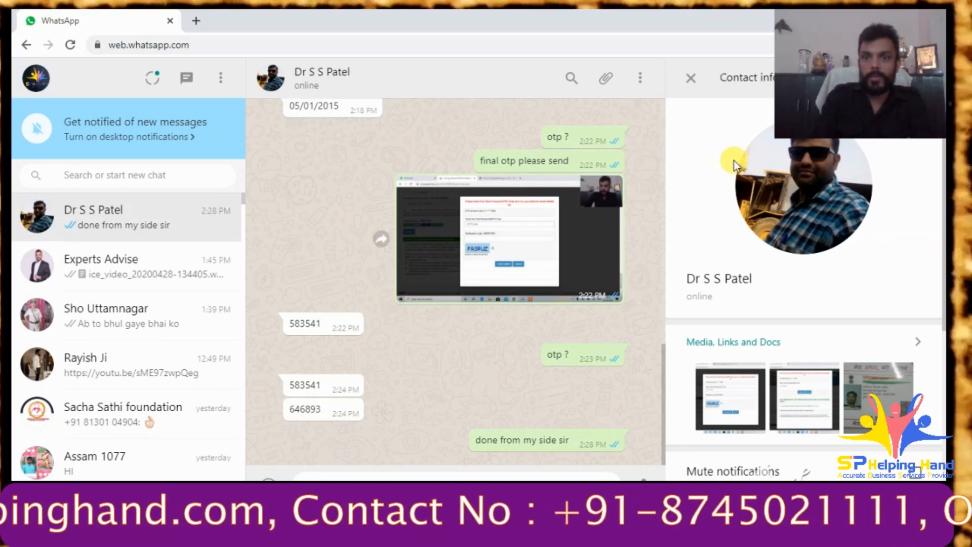
pyautogui.click(692, 80)
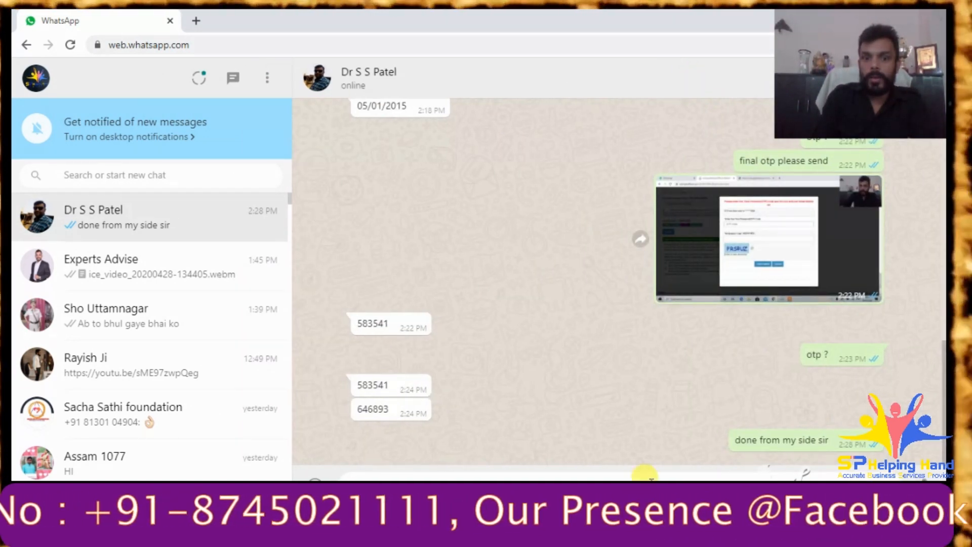
pyautogui.moveTo(884, 113); pyautogui.dragTo(777, 102)
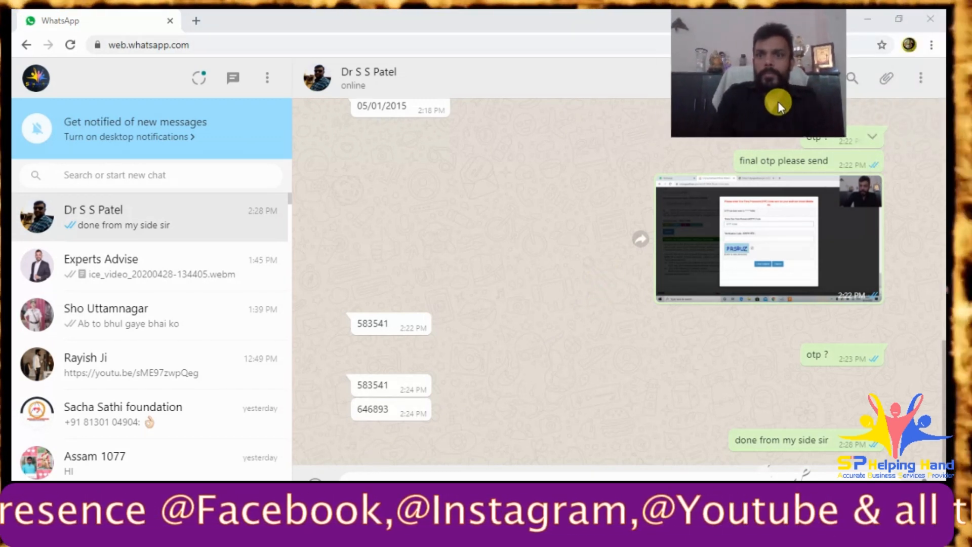
# - Start a file attachment and browse to the client's folder under D:\Business\1. Sp Helping Hand\Clients
pyautogui.click(885, 80)
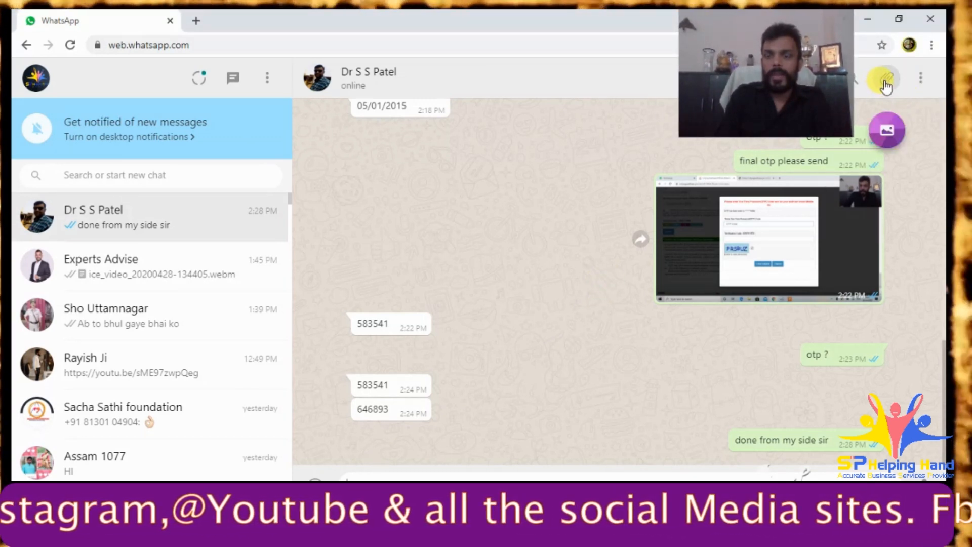
pyautogui.click(893, 129)
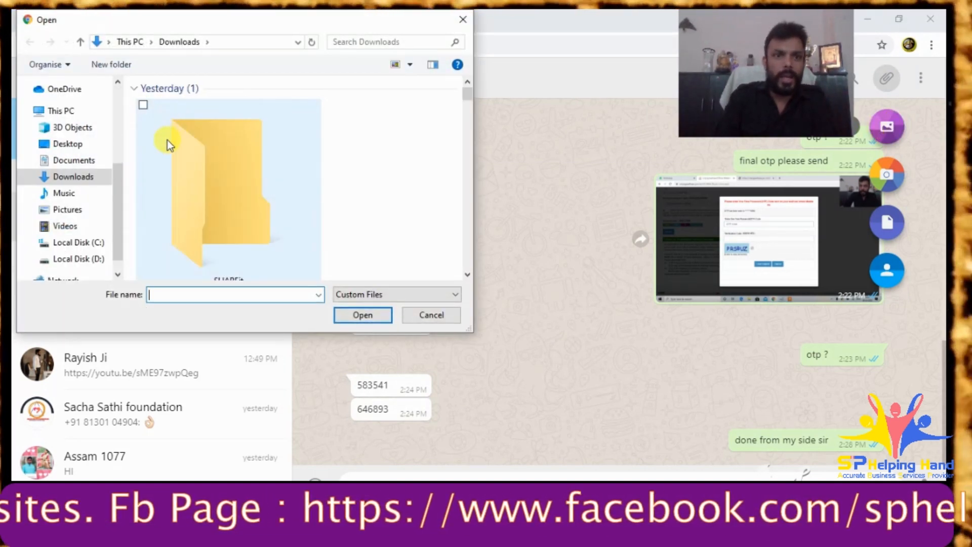
pyautogui.scroll(-5, 397, 161)
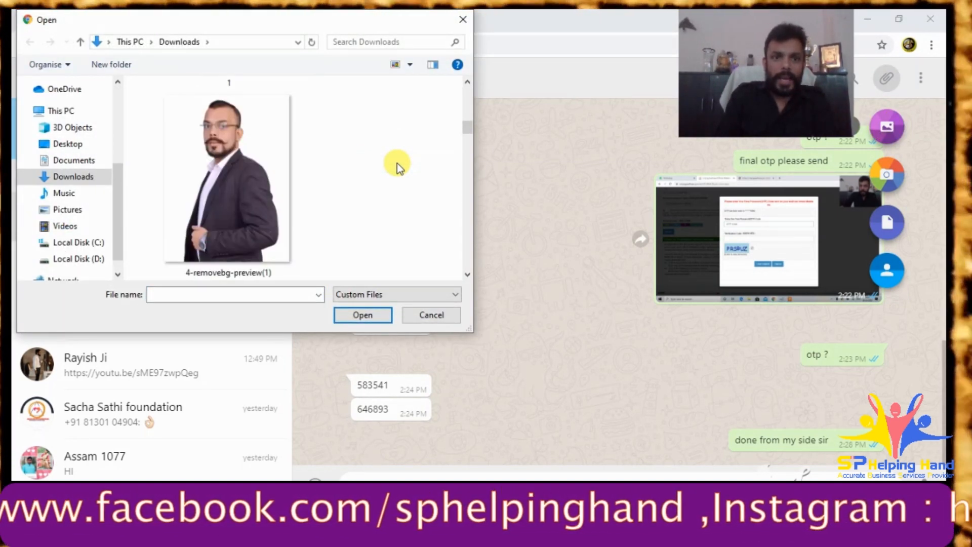
pyautogui.scroll(-5, 397, 166)
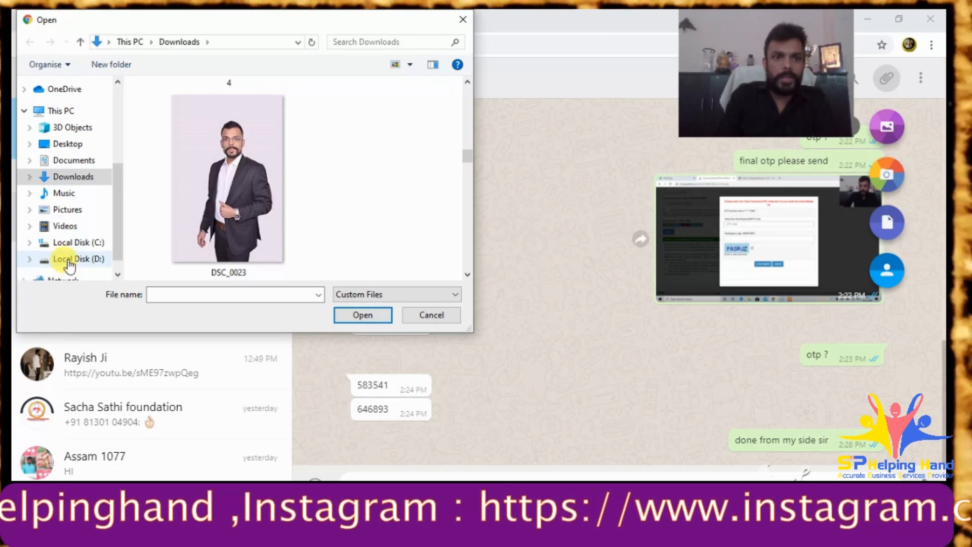
pyautogui.click(69, 261)
pyautogui.doubleClick(185, 118)
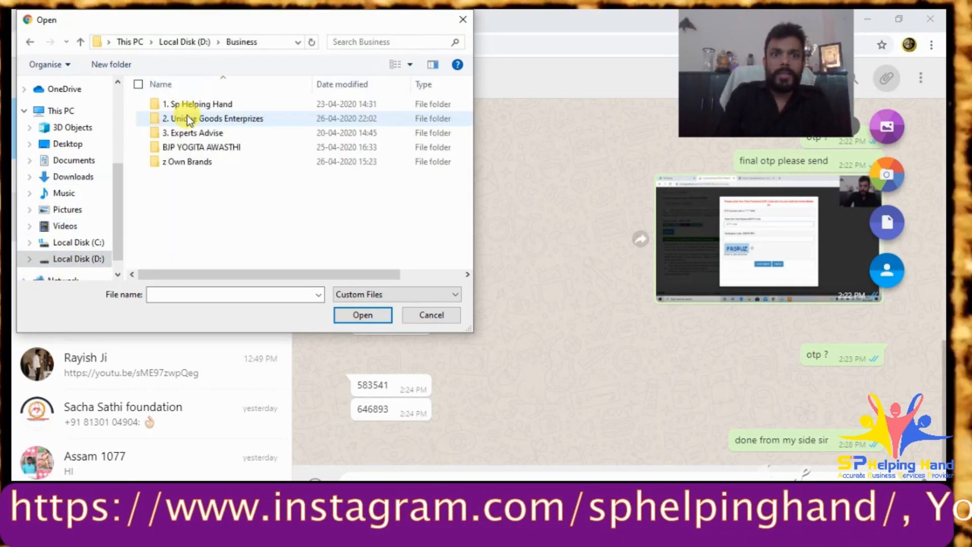
pyautogui.doubleClick(192, 104)
pyautogui.doubleClick(192, 104)
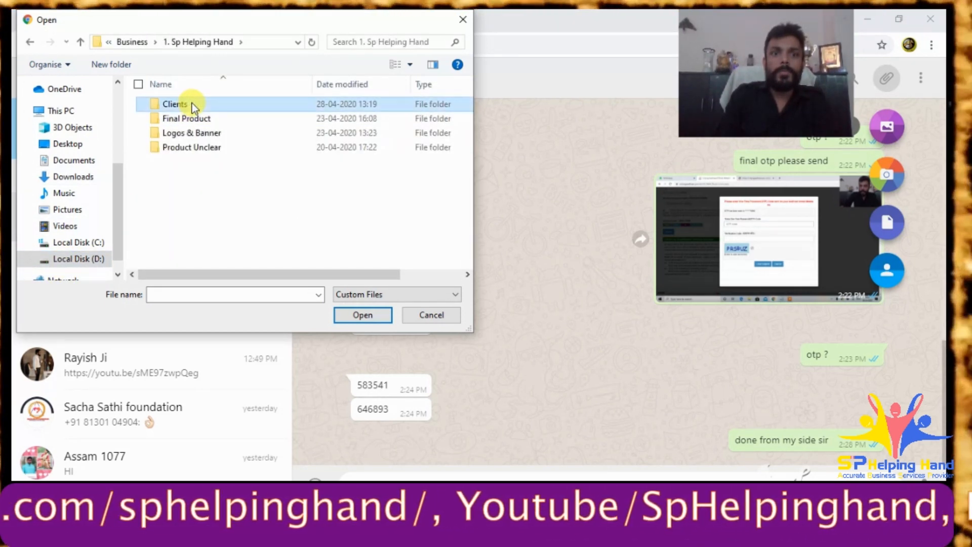
pyautogui.click(190, 117)
pyautogui.doubleClick(190, 118)
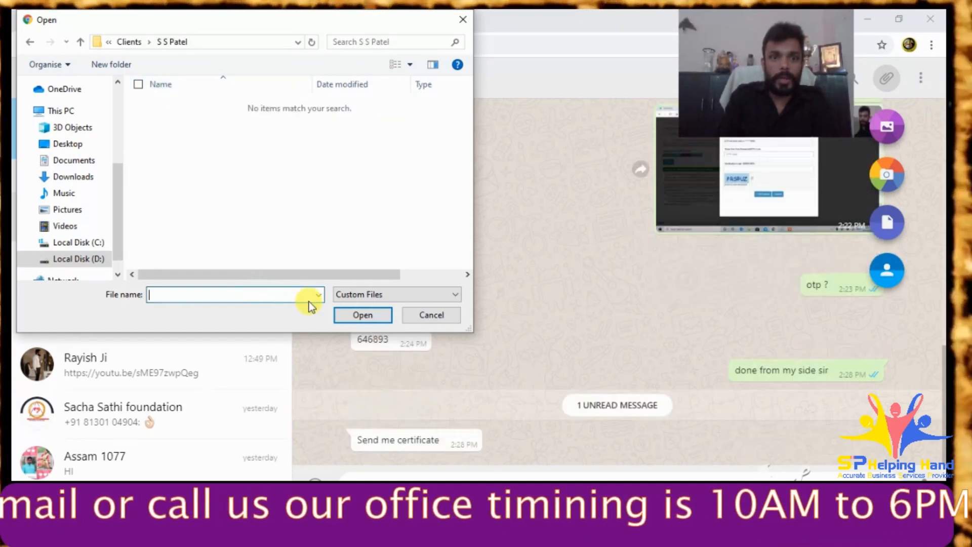
# - Show All Files and attach the uam, PrintApplication and certificate PDFs
pyautogui.click(319, 294)
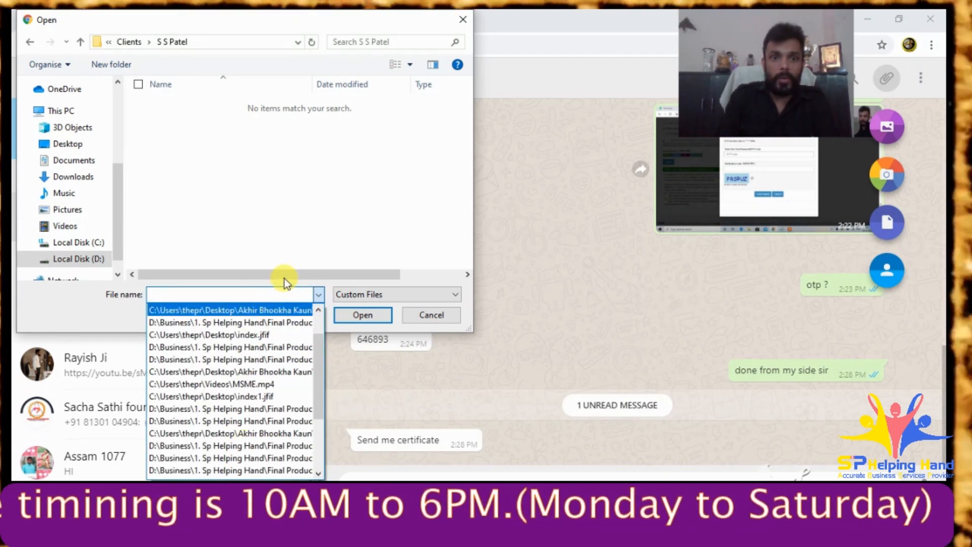
pyautogui.click(367, 293)
pyautogui.click(367, 293)
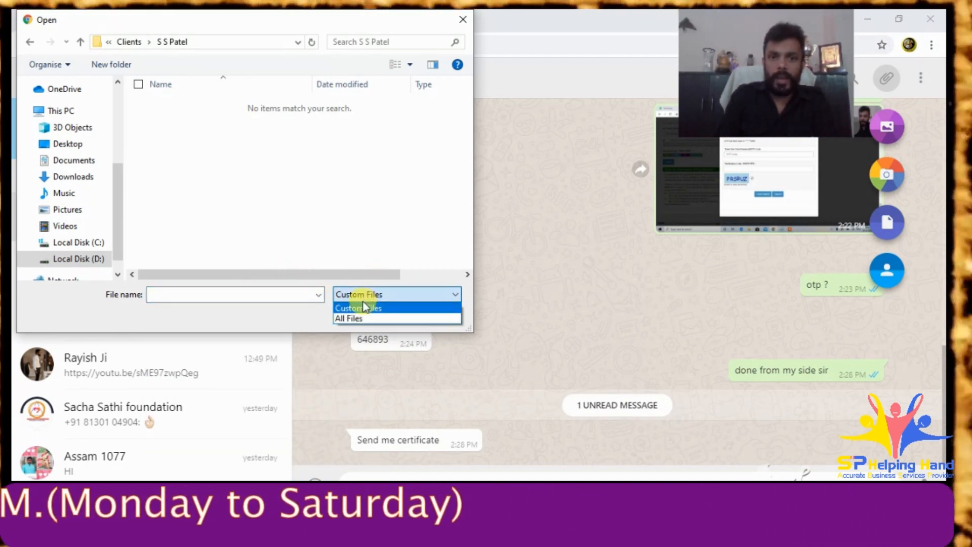
pyautogui.click(352, 318)
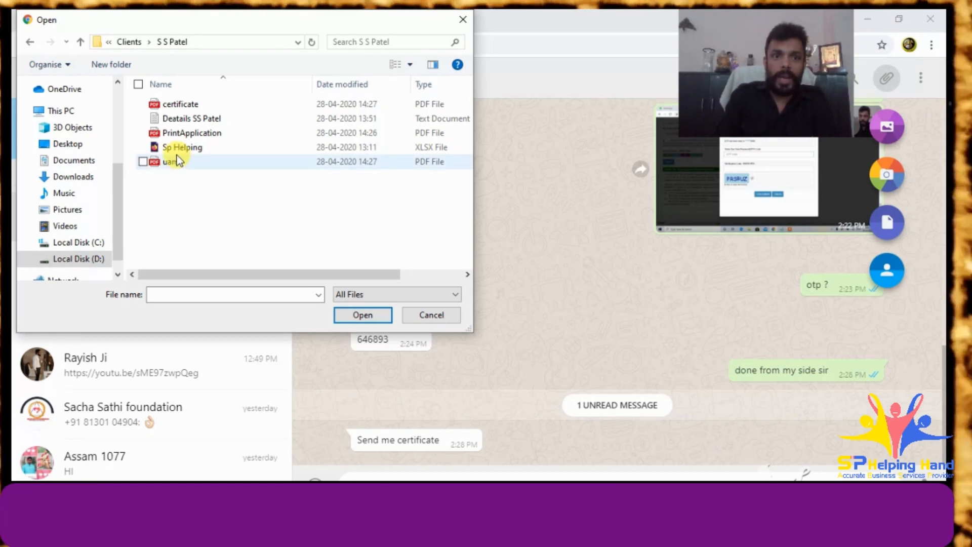
pyautogui.click(171, 162)
pyautogui.keyDown('ctrl'); pyautogui.click(188, 134); pyautogui.keyUp('ctrl')
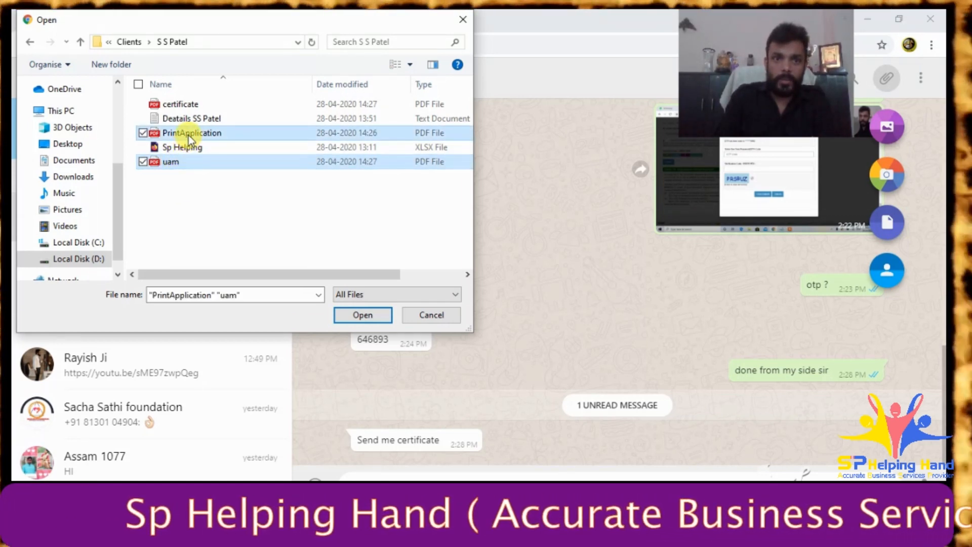
pyautogui.keyDown('ctrl'); pyautogui.click(183, 104); pyautogui.keyUp('ctrl')
pyautogui.click(366, 310)
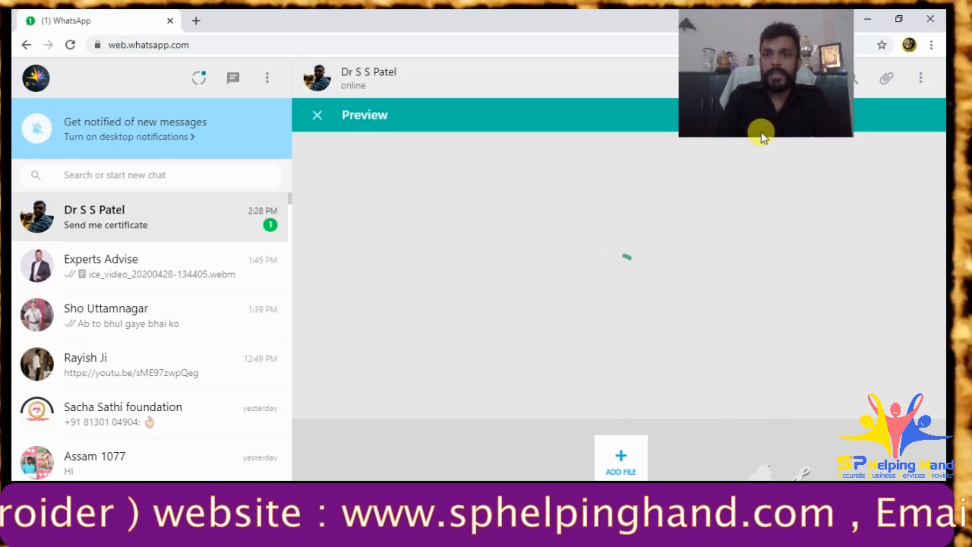
# - Send the attached certificate, PrintApplication and uam PDFs from the preview
pyautogui.moveTo(751, 74); pyautogui.dragTo(844, 78)
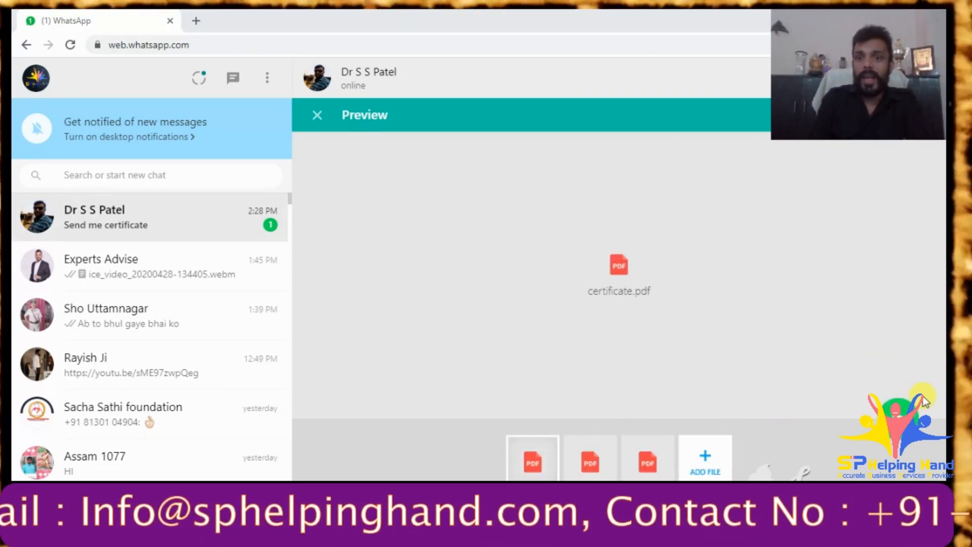
pyautogui.press('Return')
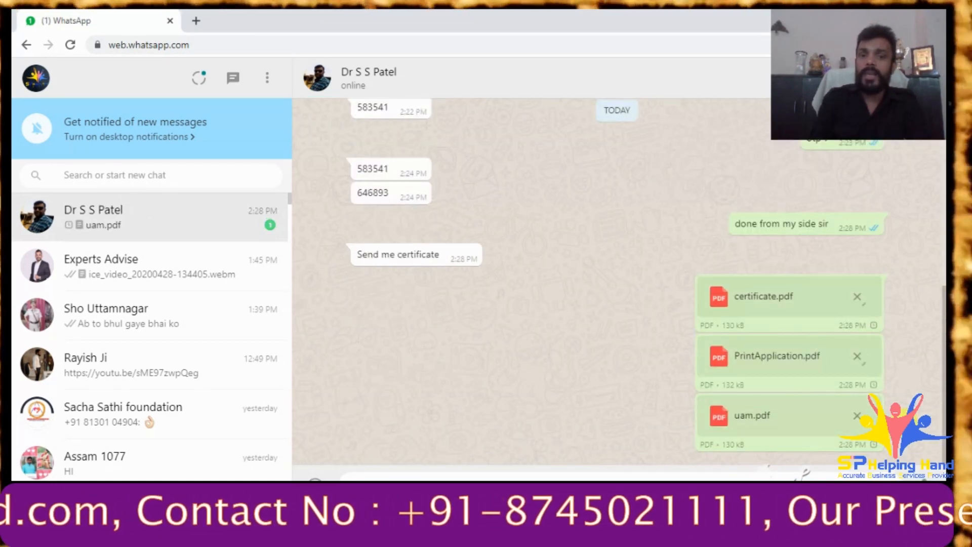